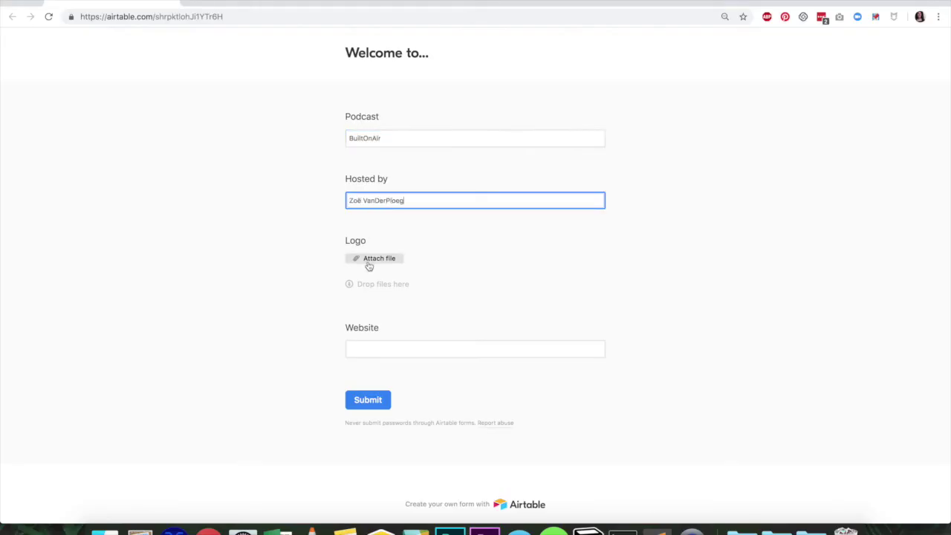
click(369, 260)
click(549, 261)
double_click(408, 80)
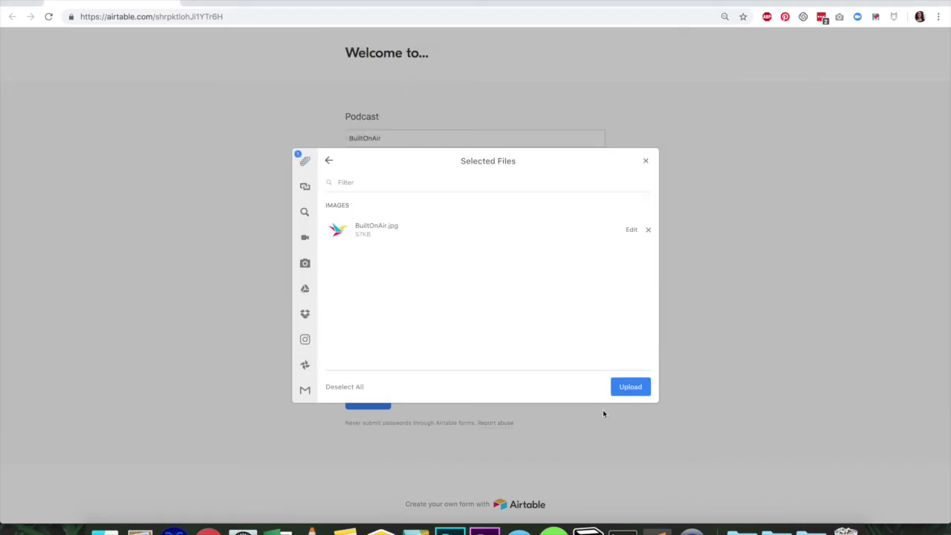
click(630, 386)
key(Tab)
text(www.builtona)
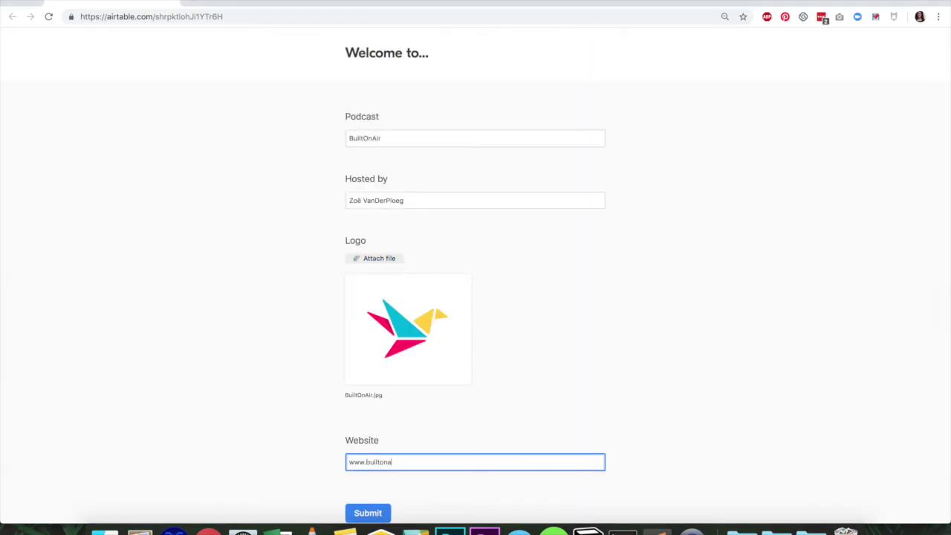
text(ir.com)
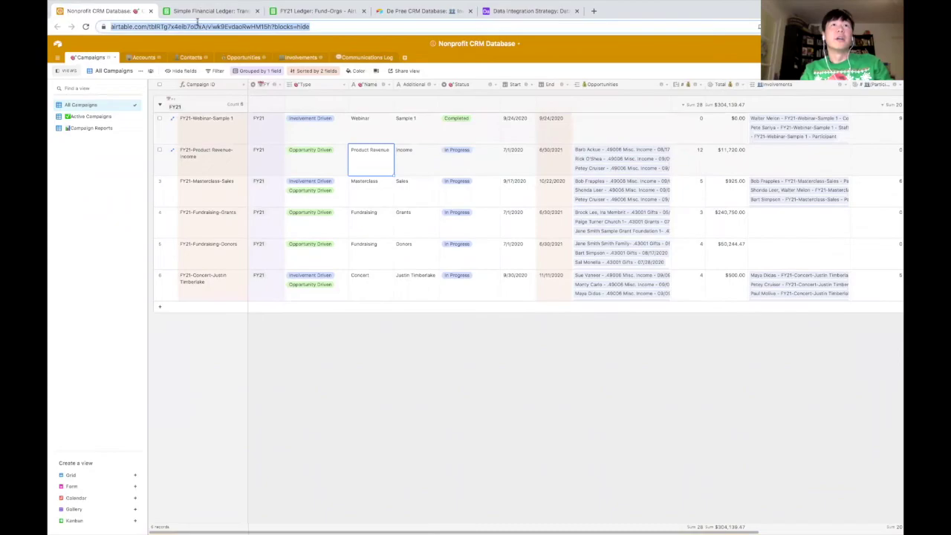
Step: Switch to the Simple Financial Ledger base, dismiss the Transactions description and view Contacts
click(191, 10)
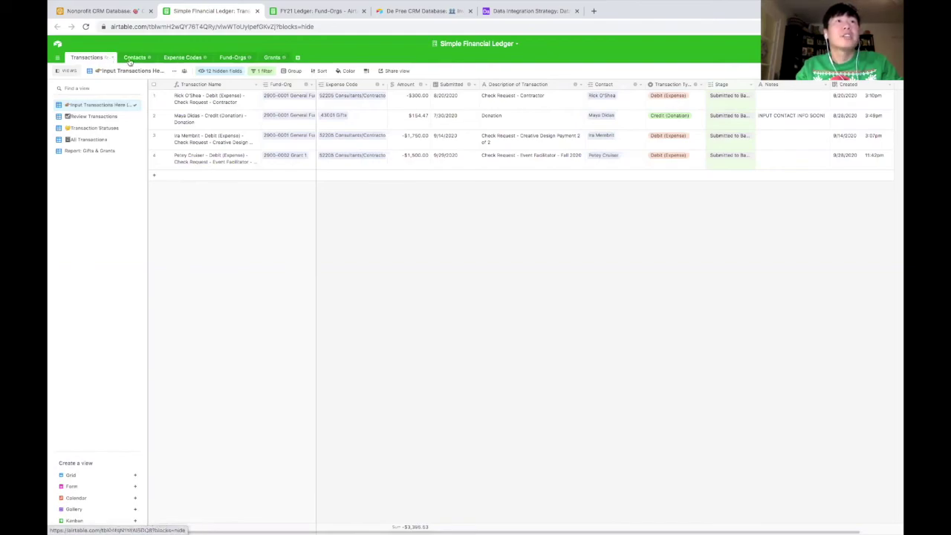
mouse_move(105, 58)
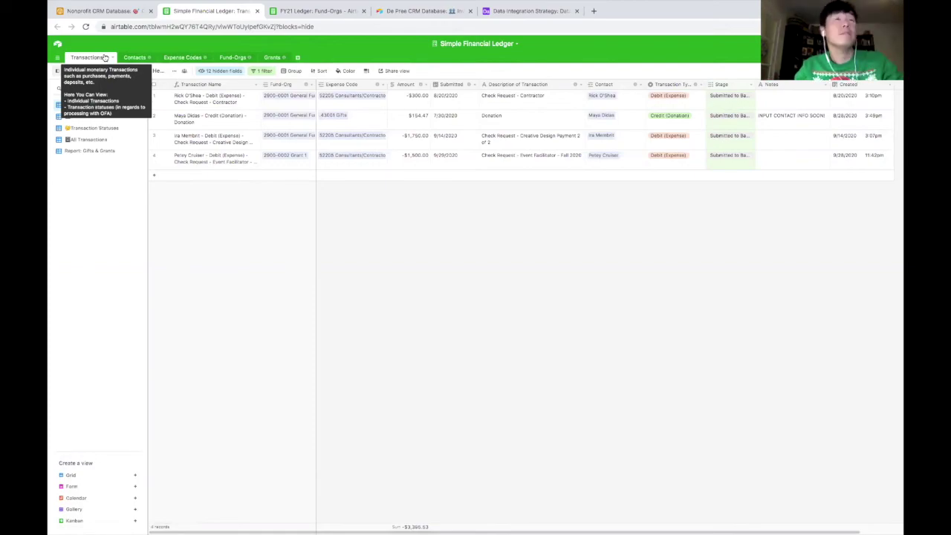
click(119, 57)
click(140, 58)
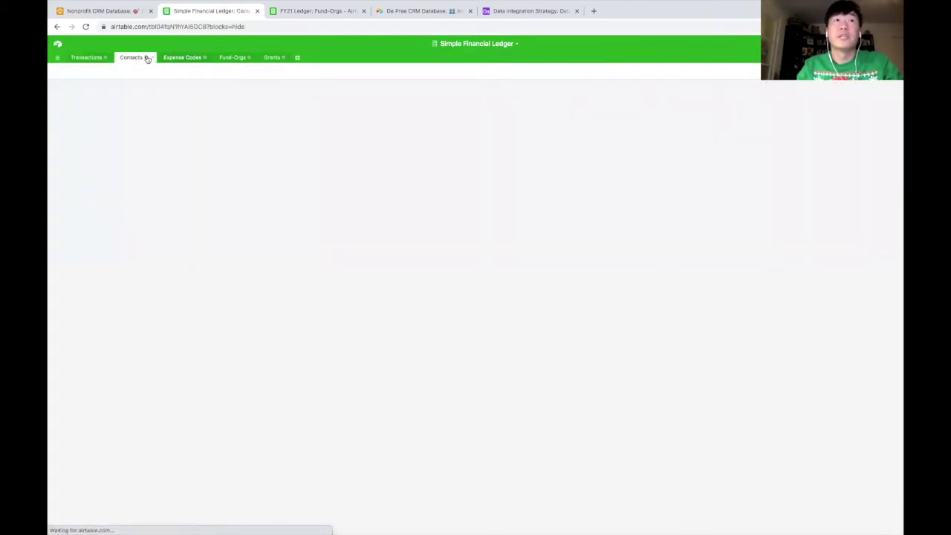
Step: Browse the Expense Codes, Fund-Orgs and Grants tables, ending on Grants
mouse_move(147, 59)
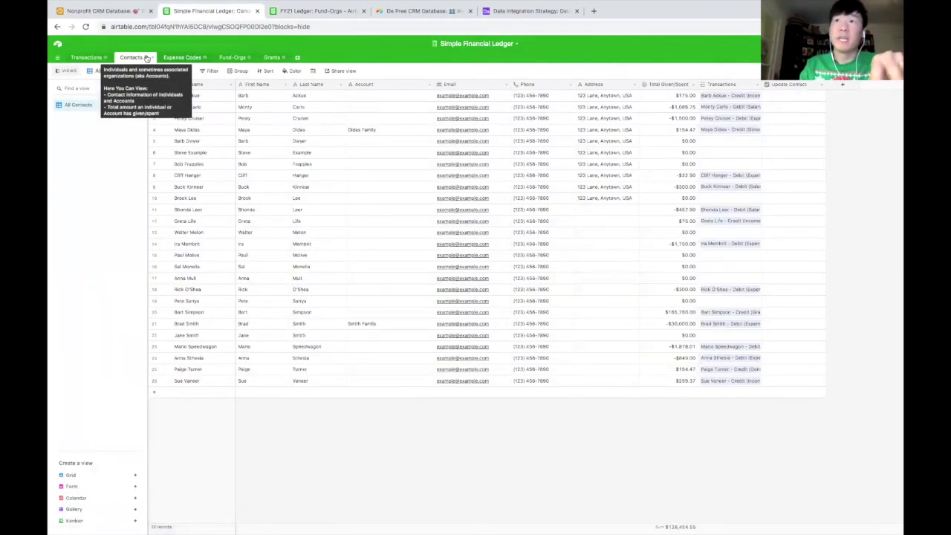
click(205, 58)
mouse_move(202, 58)
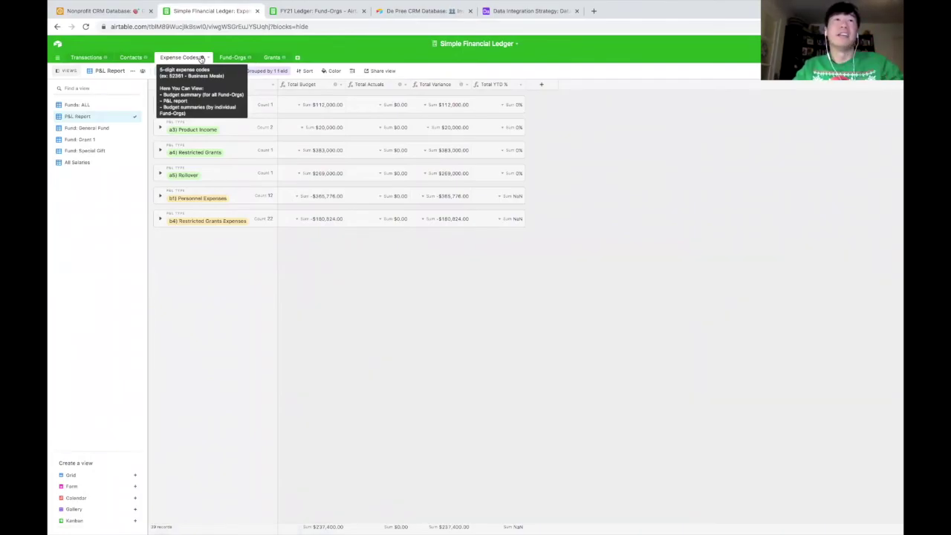
click(230, 58)
mouse_move(239, 58)
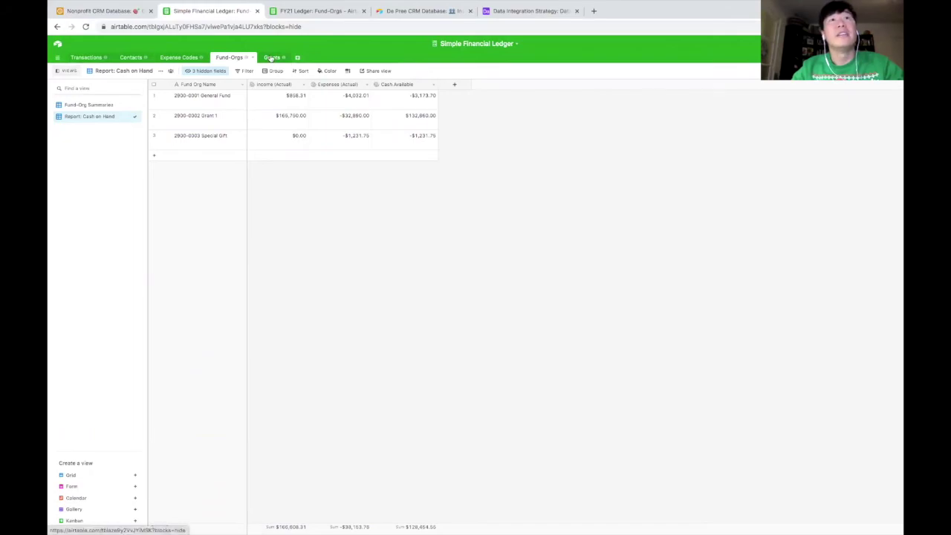
click(267, 58)
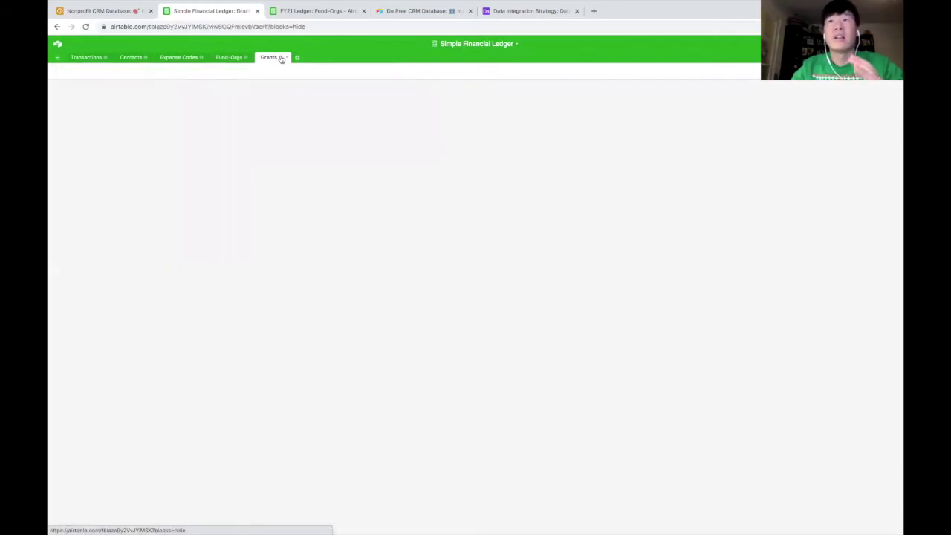
mouse_move(282, 60)
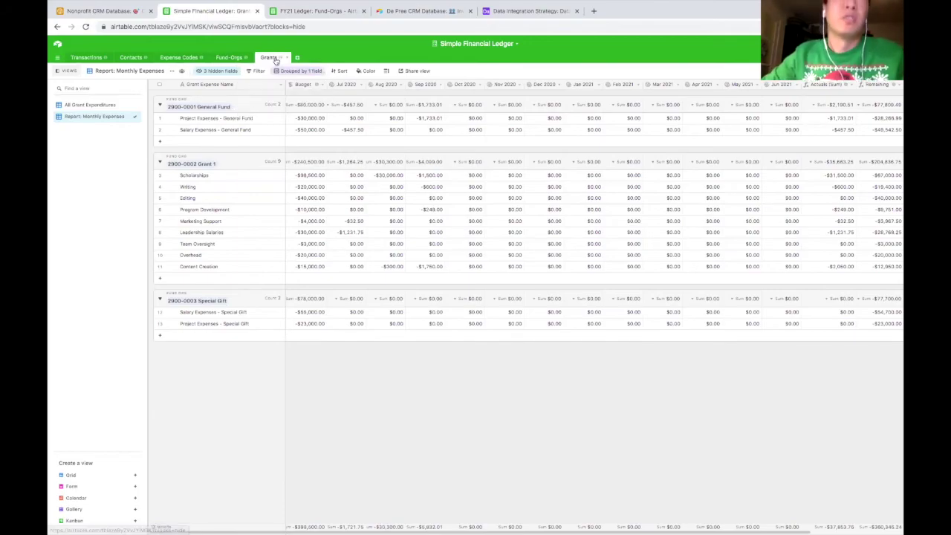
Step: Back in Transactions, inspect the first transaction's Amount, description and Stage
click(87, 60)
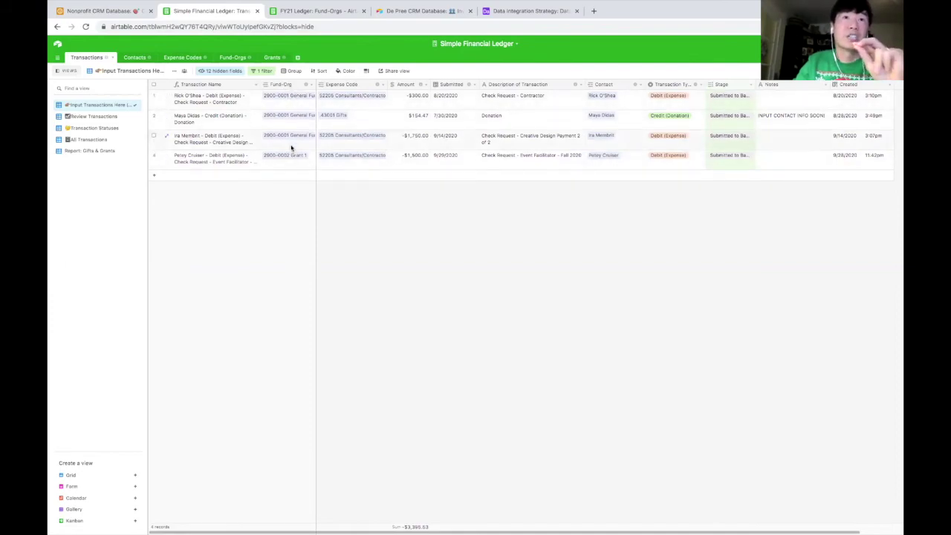
click(413, 97)
mouse_move(420, 86)
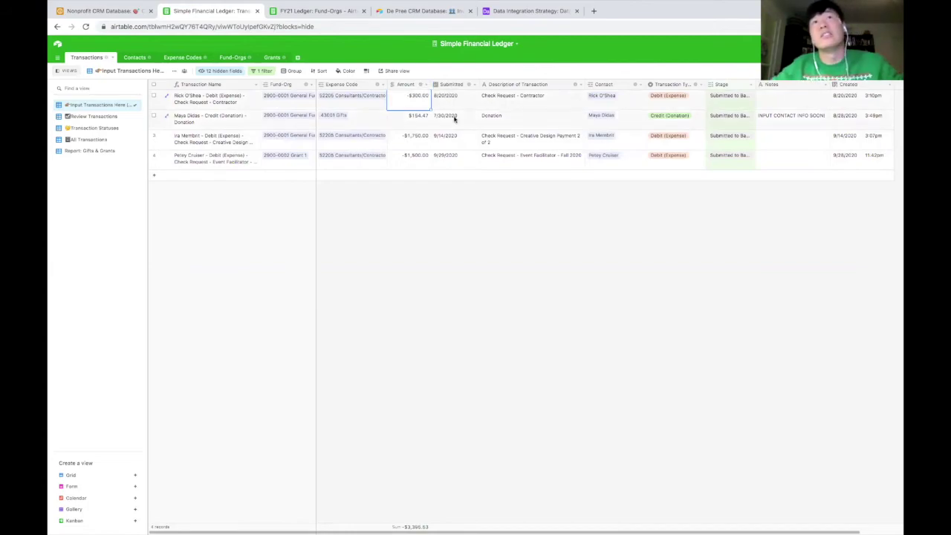
click(523, 99)
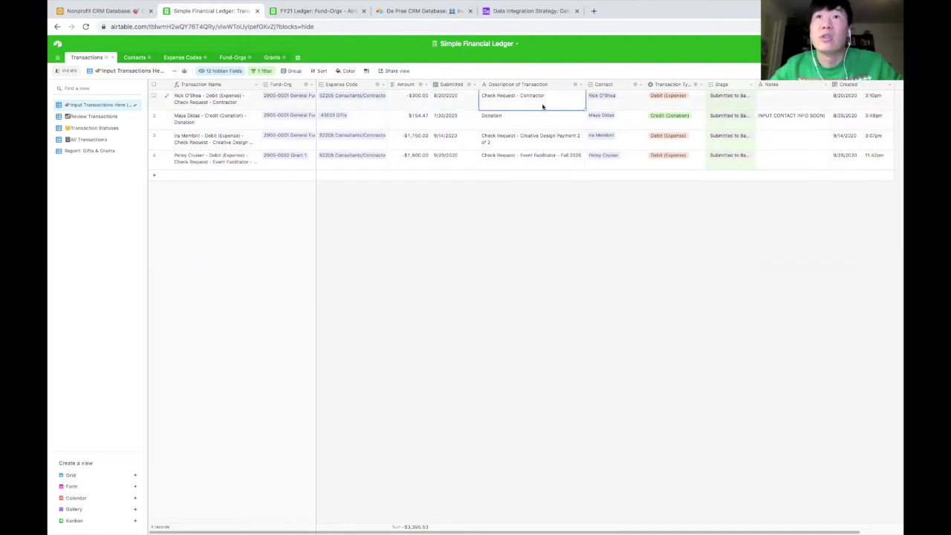
scroll(542, 106, right, 2)
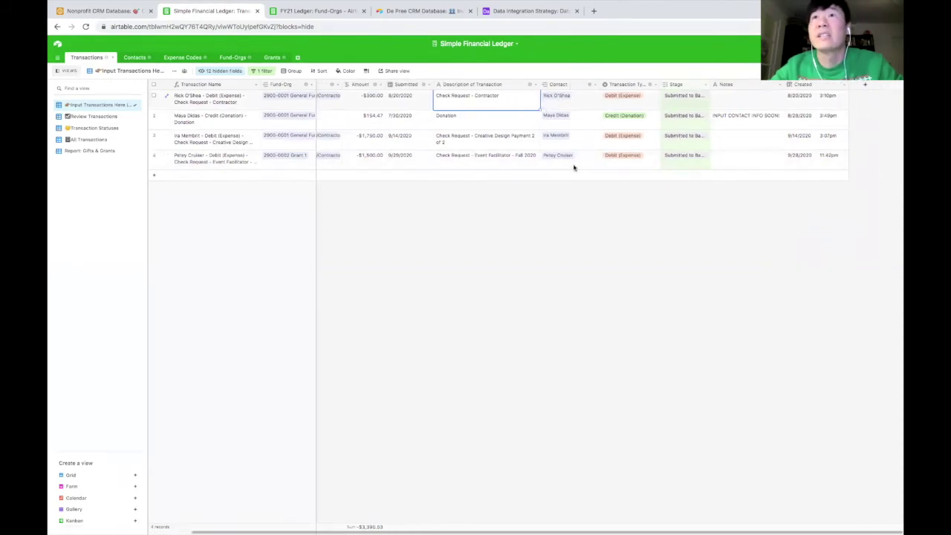
click(682, 96)
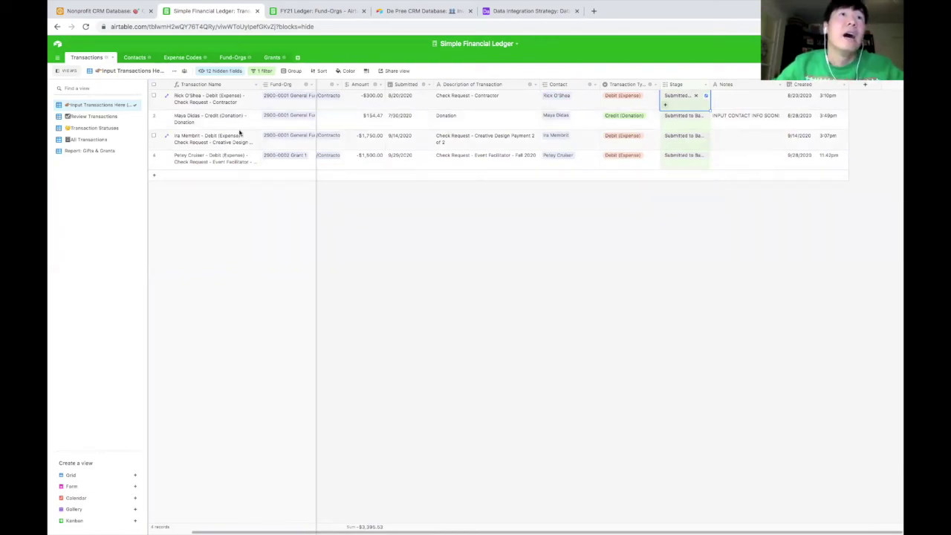
scroll(239, 132, left, 1)
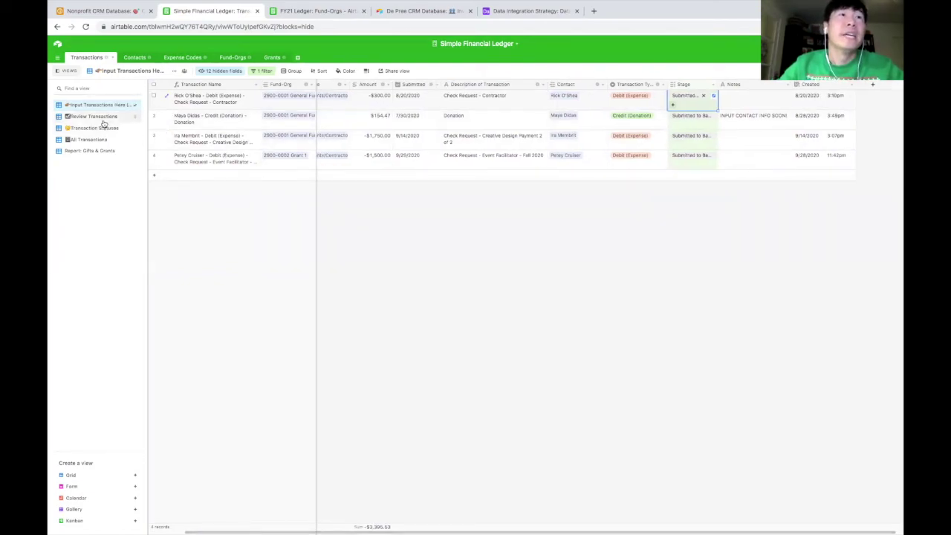
Step: In the Review Transactions view, set the contractor request's Stage to Reviewed by Supervisor
click(103, 119)
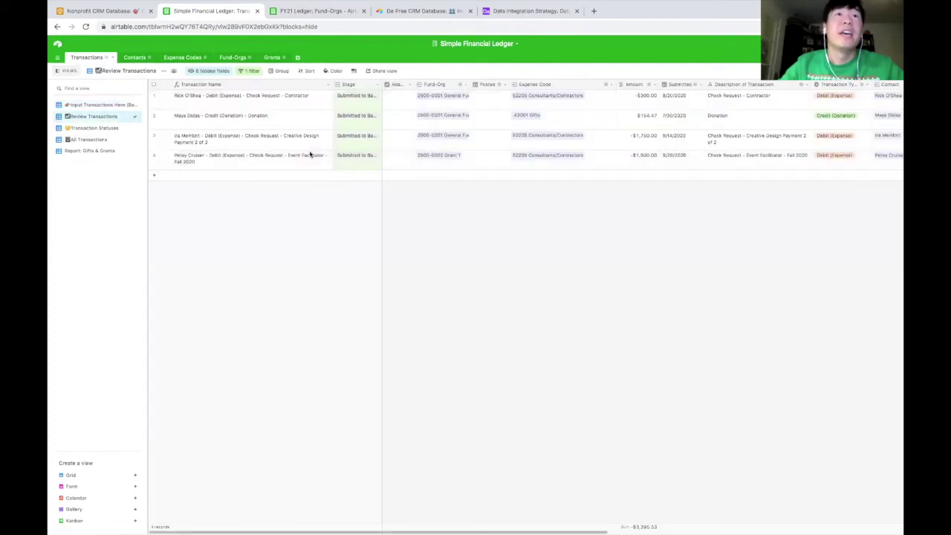
click(359, 99)
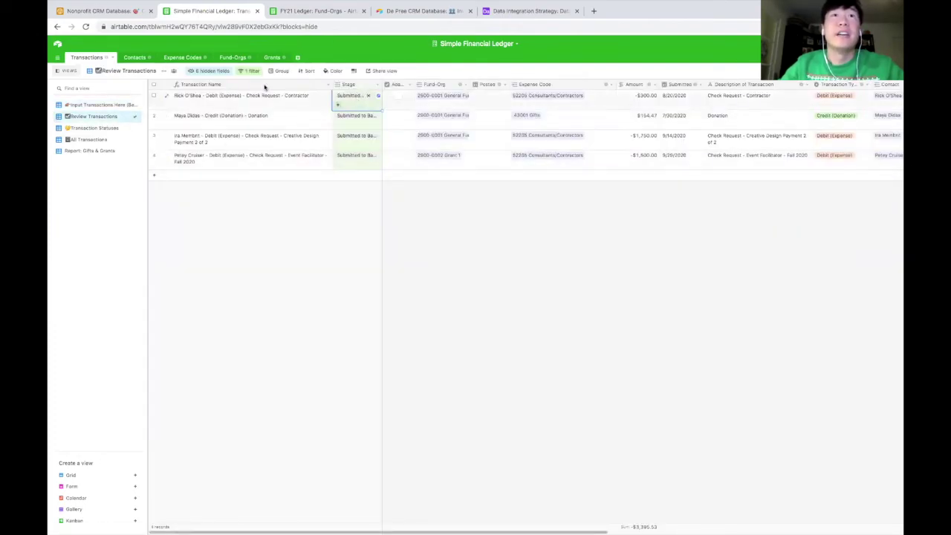
click(337, 105)
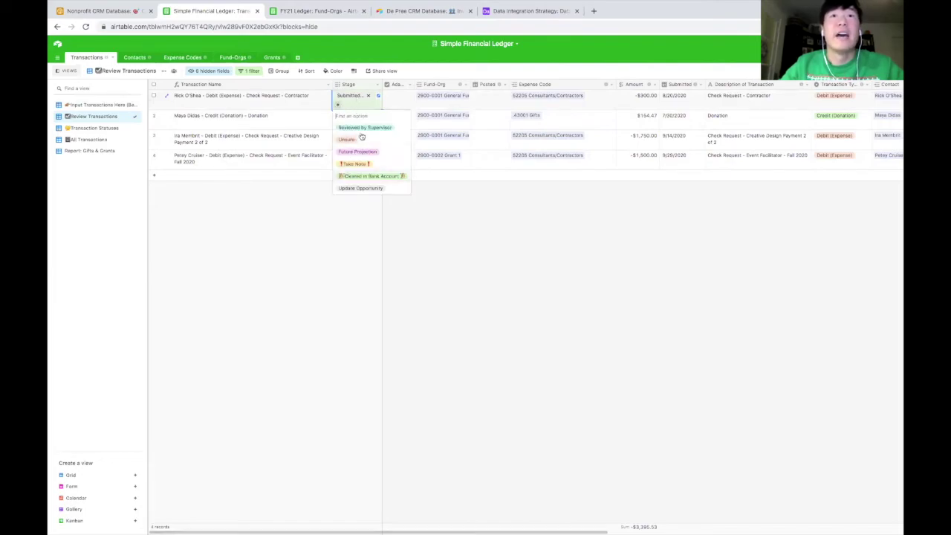
click(362, 128)
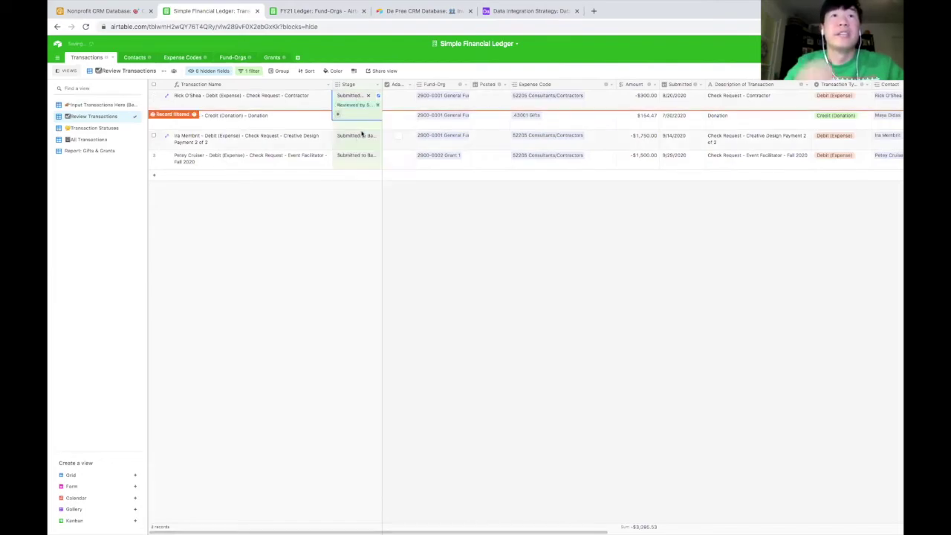
Step: Browse All Transactions and Expense Codes, ending on the Input Transactions Here view
click(90, 139)
click(179, 57)
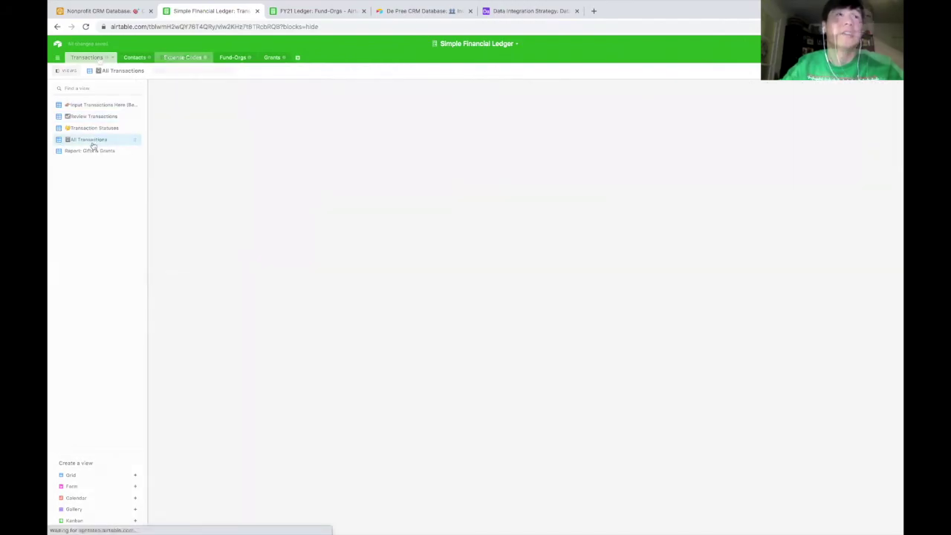
click(83, 57)
click(91, 107)
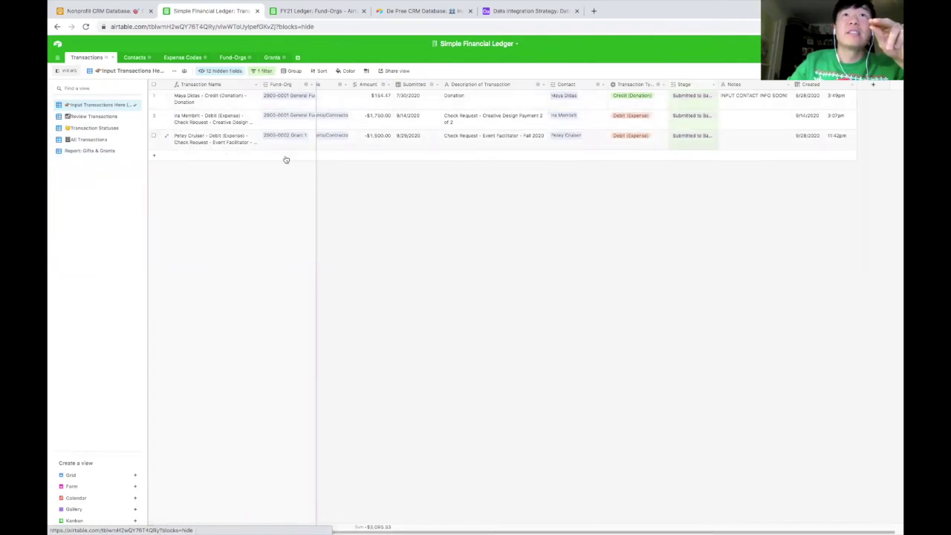
Step: Open the Gifts & Grants report and inspect the grant, donation and misc. income names and contacts
scroll(437, 113, left, 1)
scroll(438, 114, left, 2)
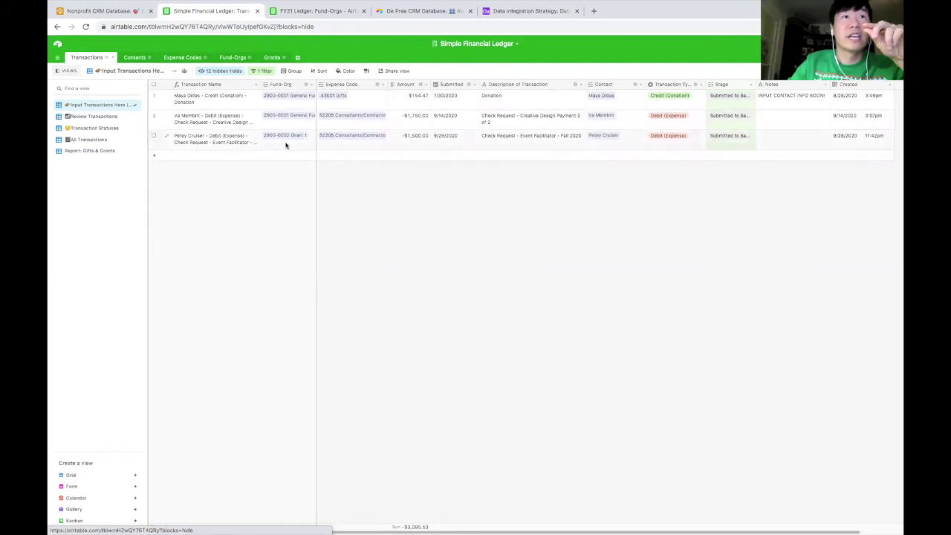
click(101, 154)
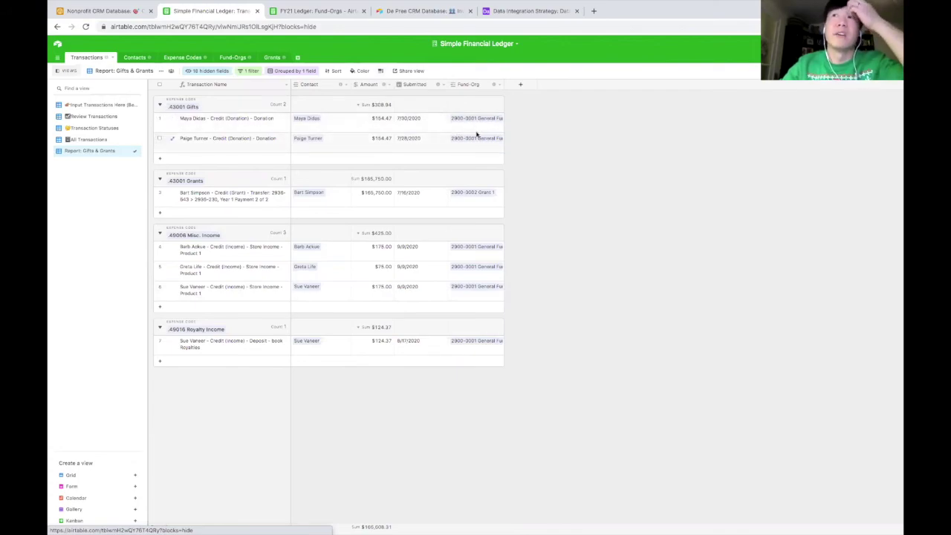
click(238, 195)
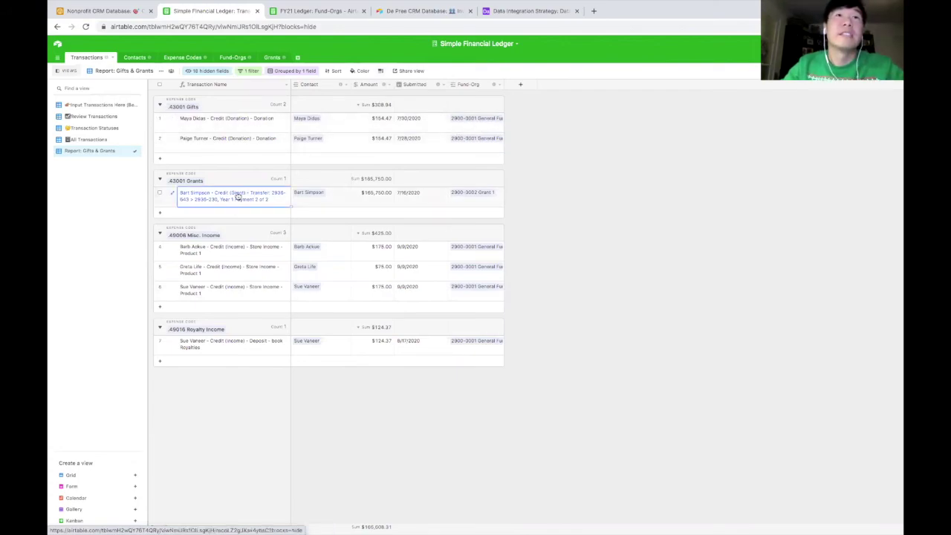
click(309, 194)
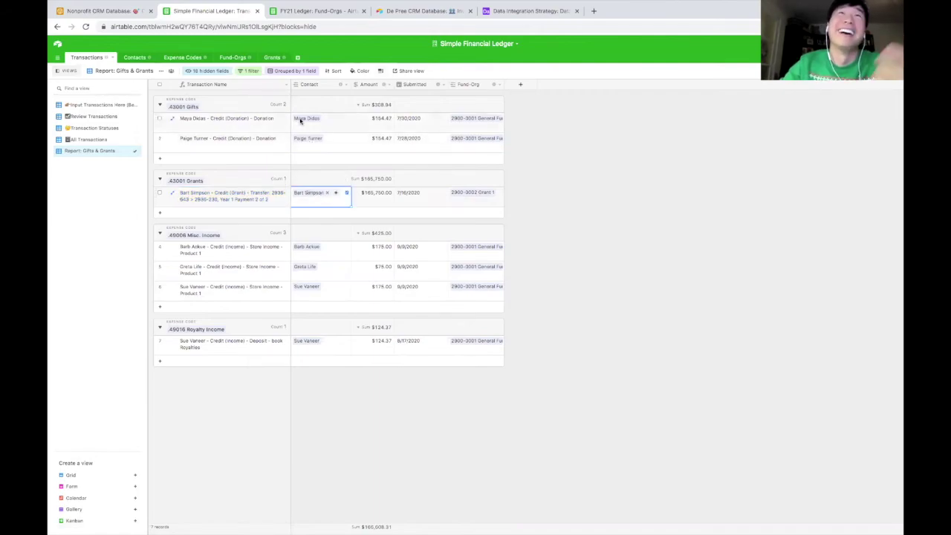
click(300, 119)
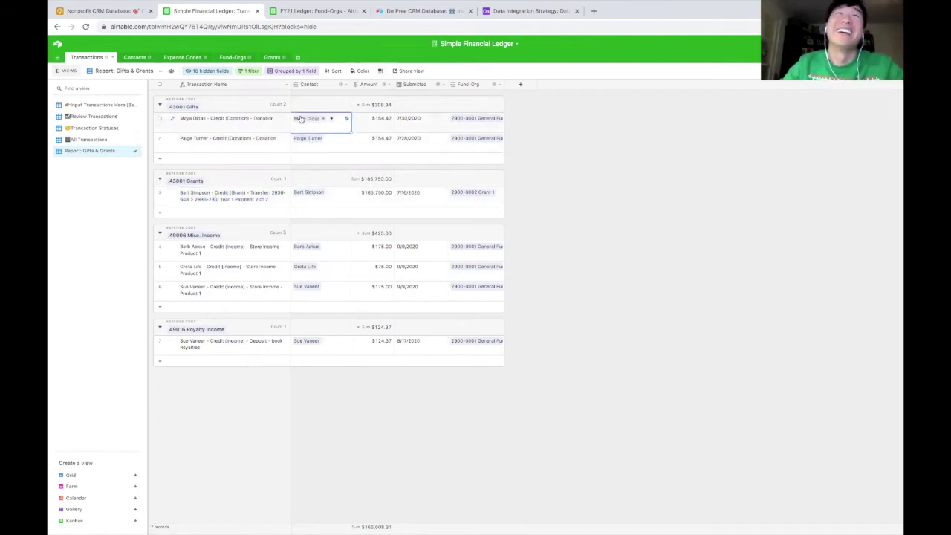
click(230, 251)
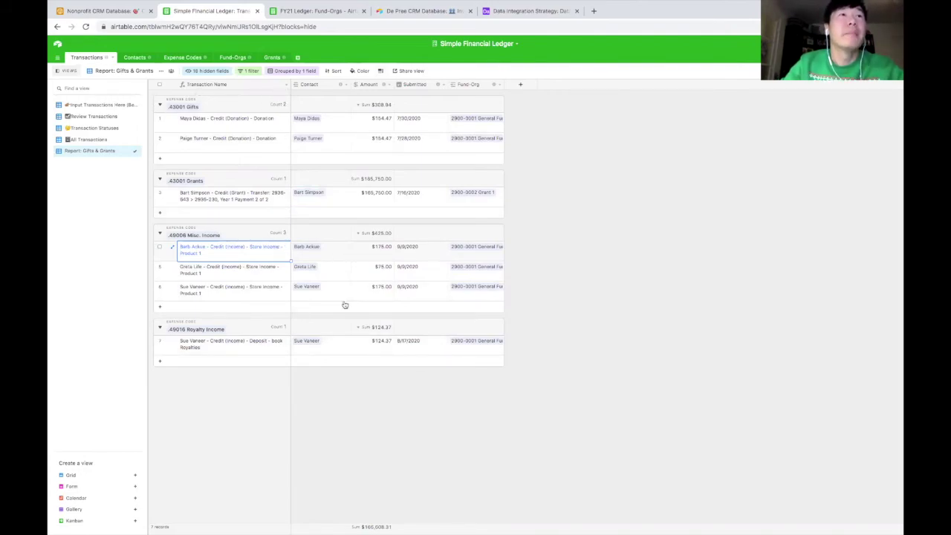
click(178, 58)
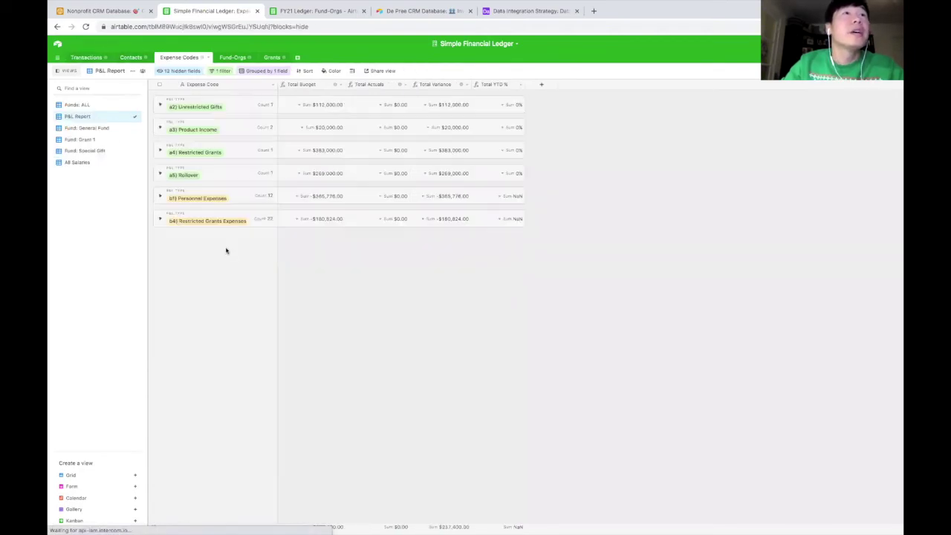
Step: Show the Funds: ALL view and check the General Fund Budget and Actuals totals
click(85, 106)
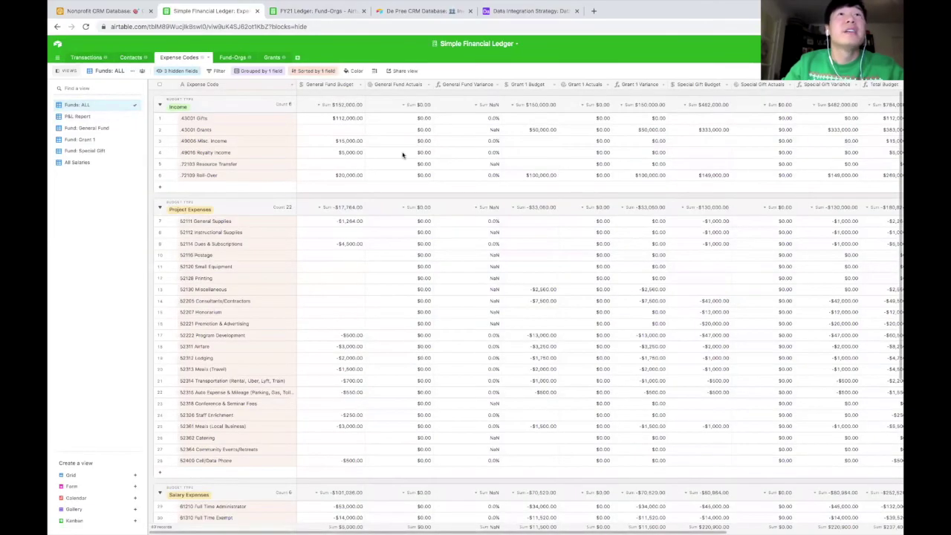
click(349, 84)
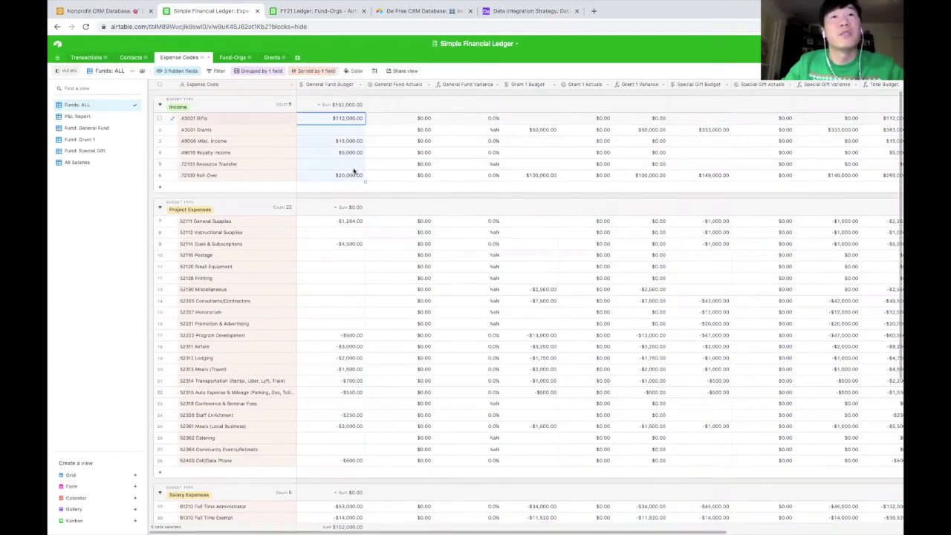
click(416, 86)
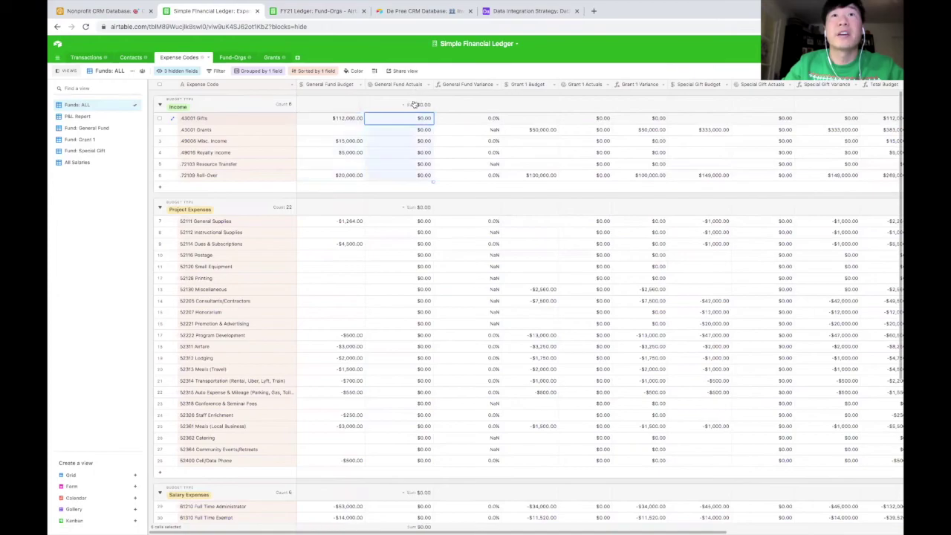
scroll(395, 247, down, 5)
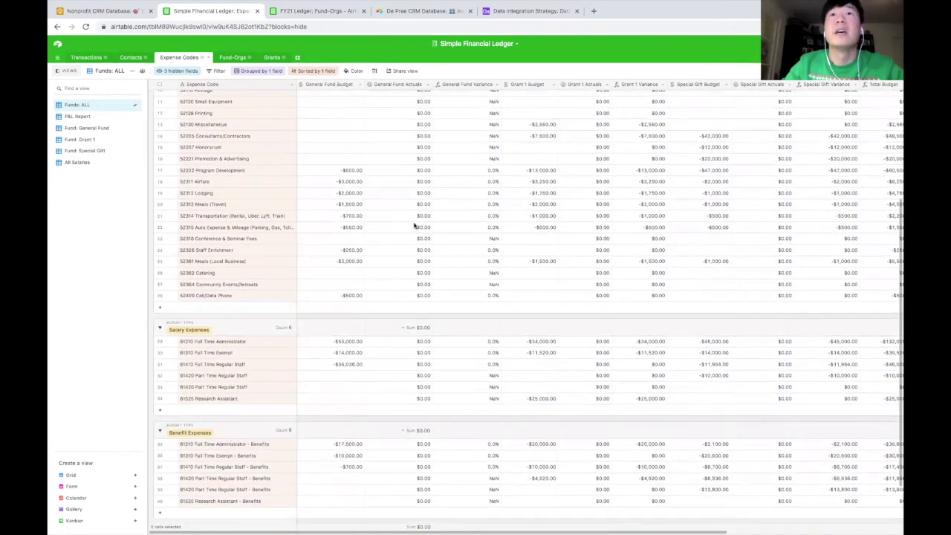
scroll(414, 220, up, 5)
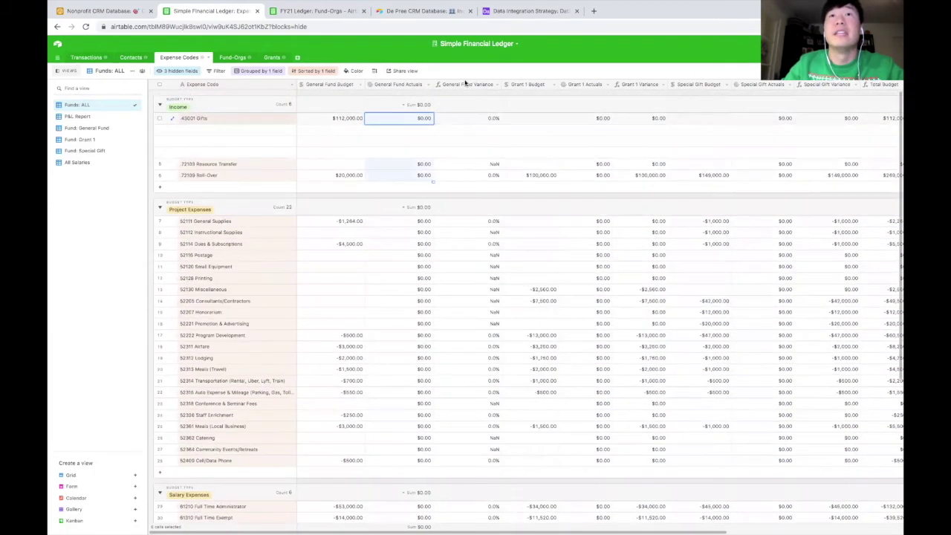
Step: Check the Grant 1 Budget and Special Gift Budget column sums
click(534, 85)
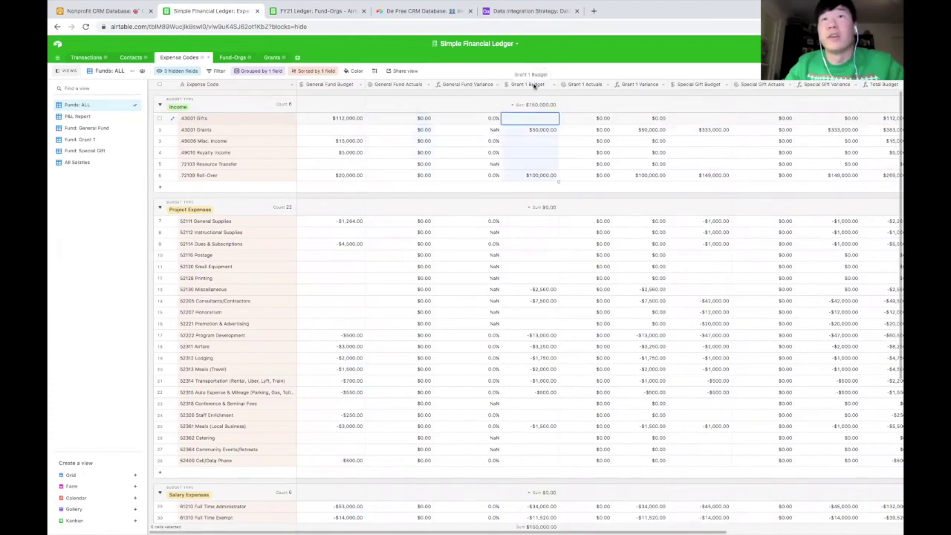
scroll(493, 85, right, 2)
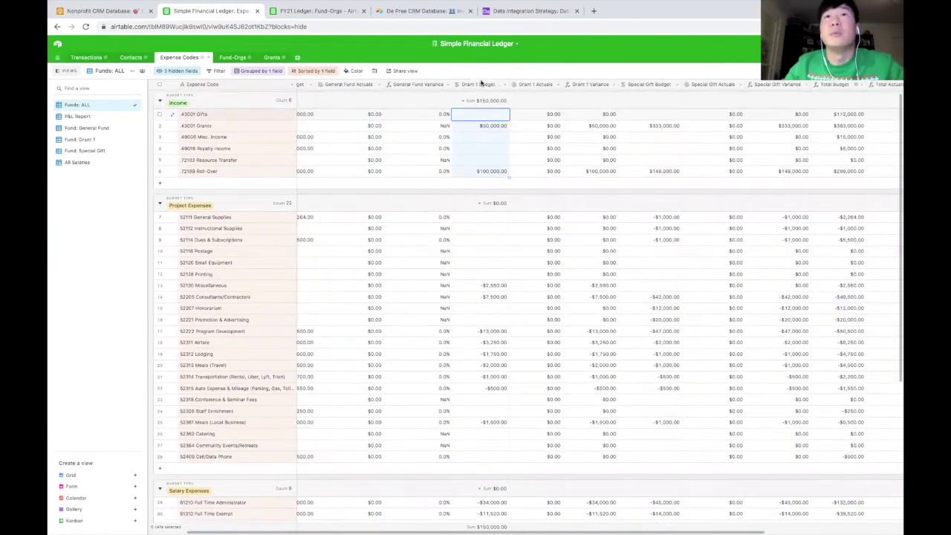
scroll(535, 99, right, 4)
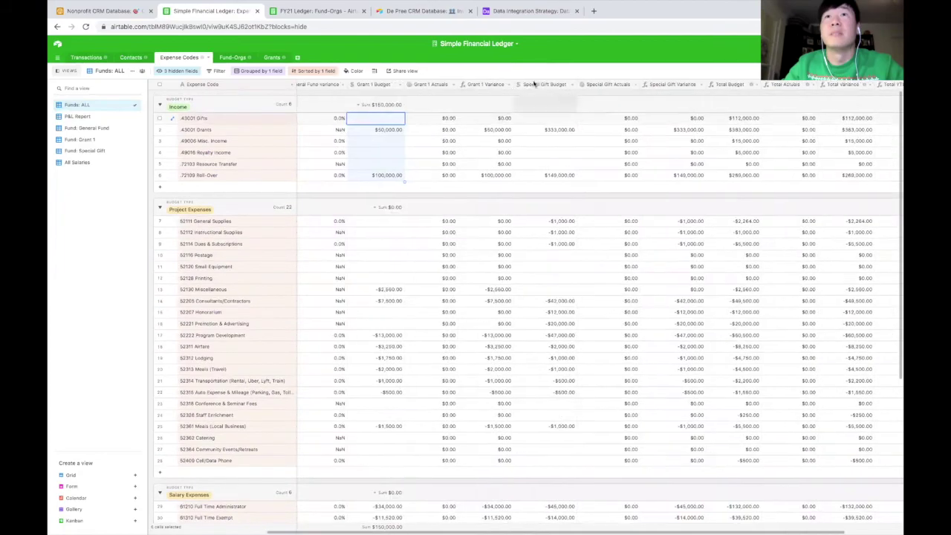
click(529, 85)
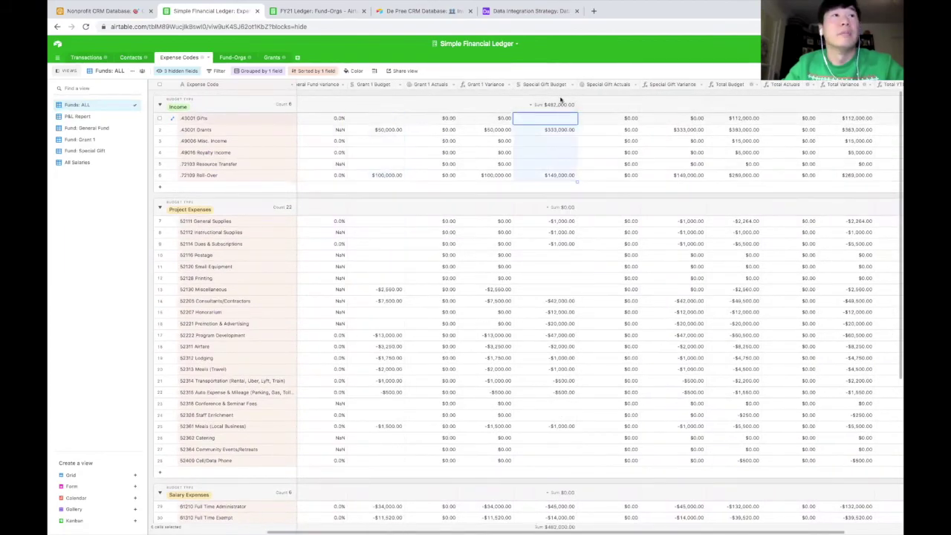
scroll(561, 100, down, 1)
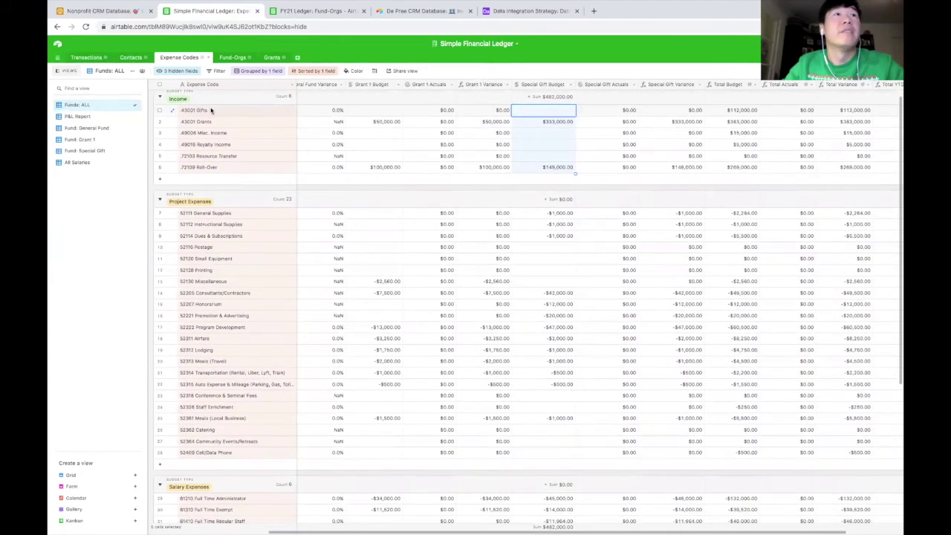
click(104, 127)
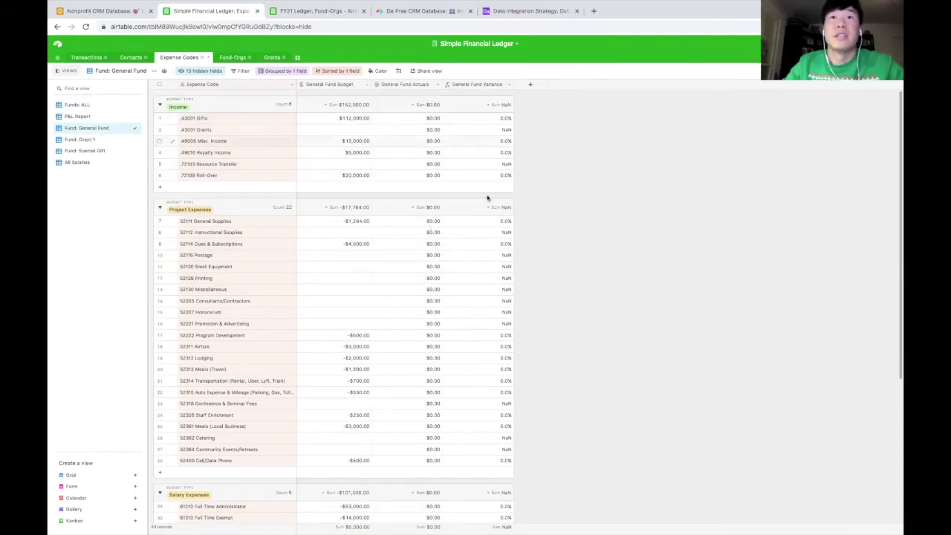
Step: Review codes 43001 Gifts, 52111 General Supplies, 52114 Dues & Subscriptions and 52205 Consultants/Contractors
scroll(482, 298, down, 5)
scroll(483, 298, up, 5)
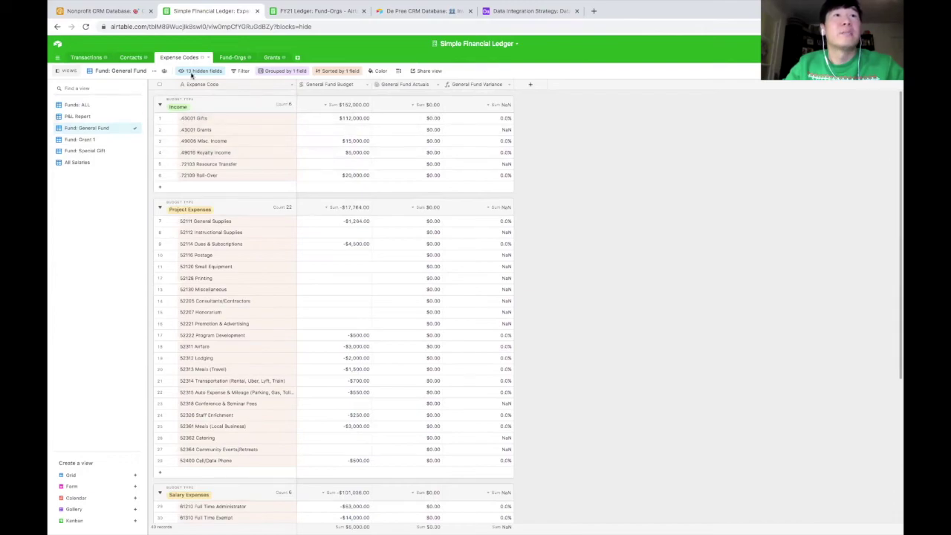
click(212, 121)
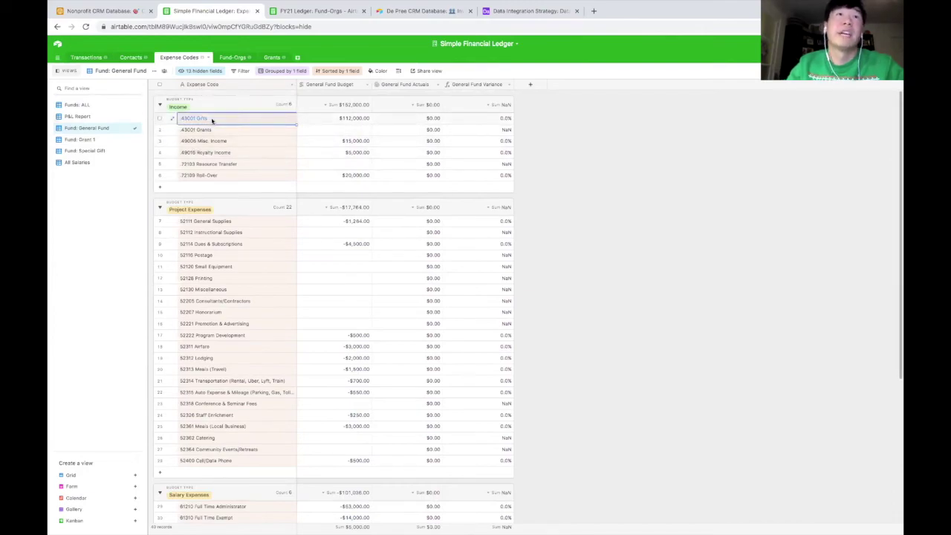
key(Down)
key(Down)
key(Down)
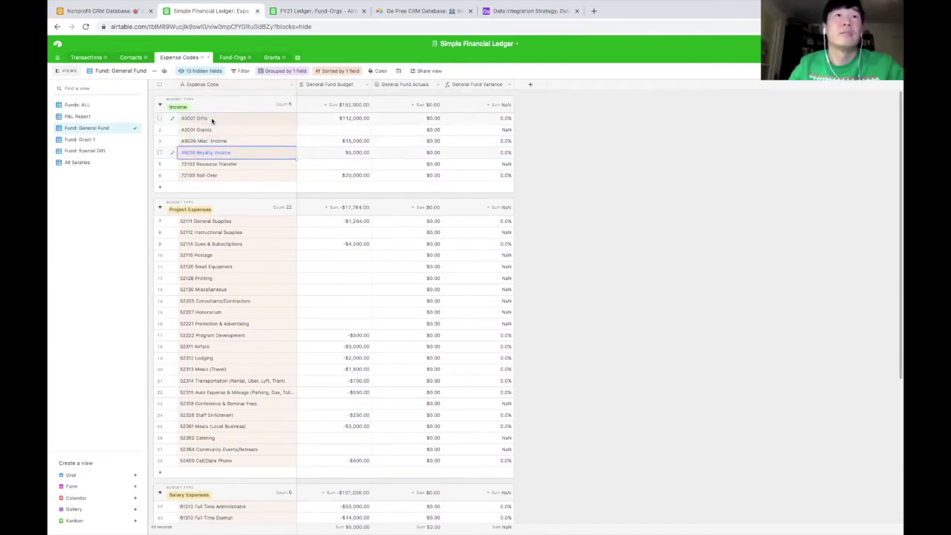
click(213, 243)
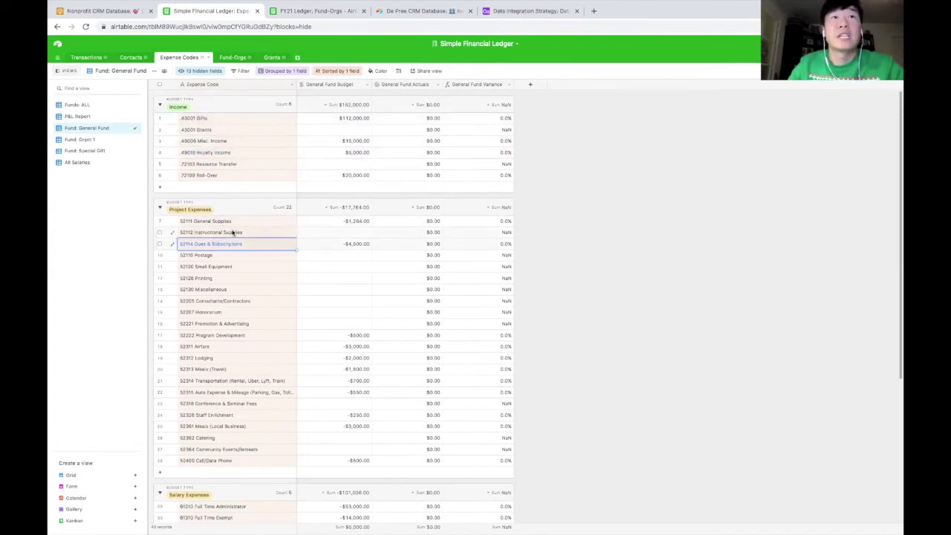
click(239, 222)
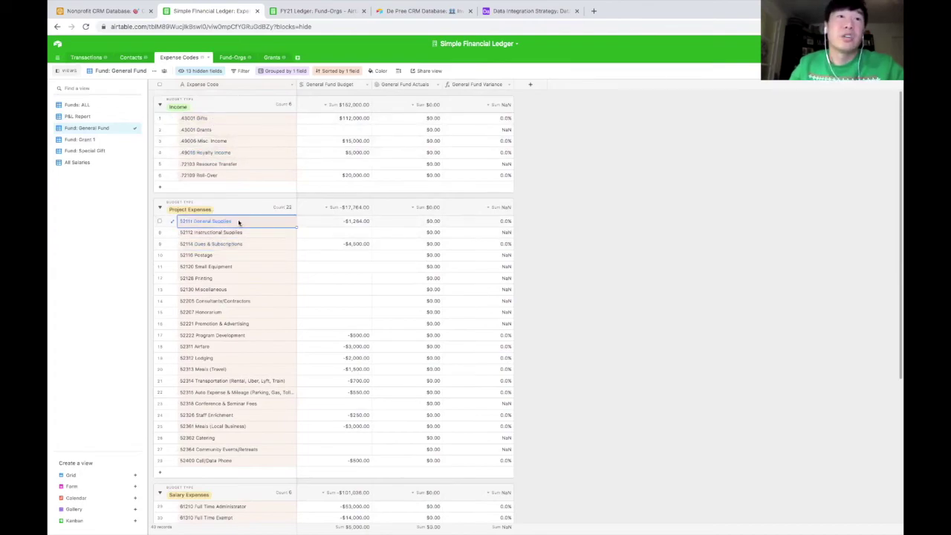
key(Down)
key(Down)
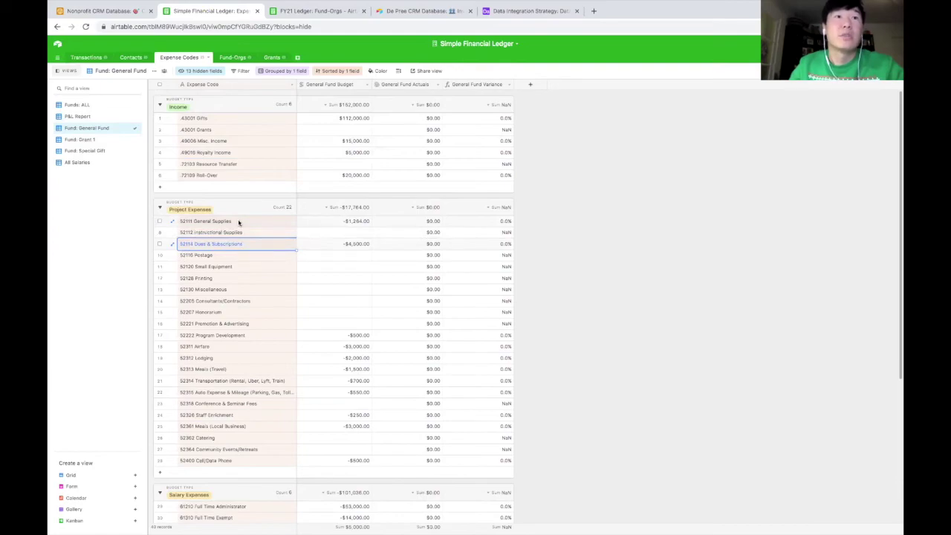
click(241, 303)
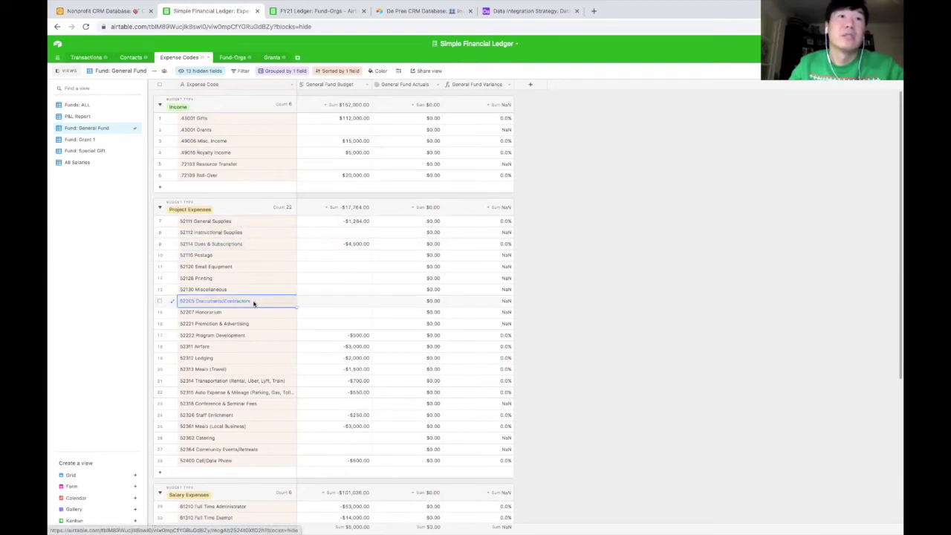
scroll(253, 303, down, 2)
scroll(253, 303, down, 2)
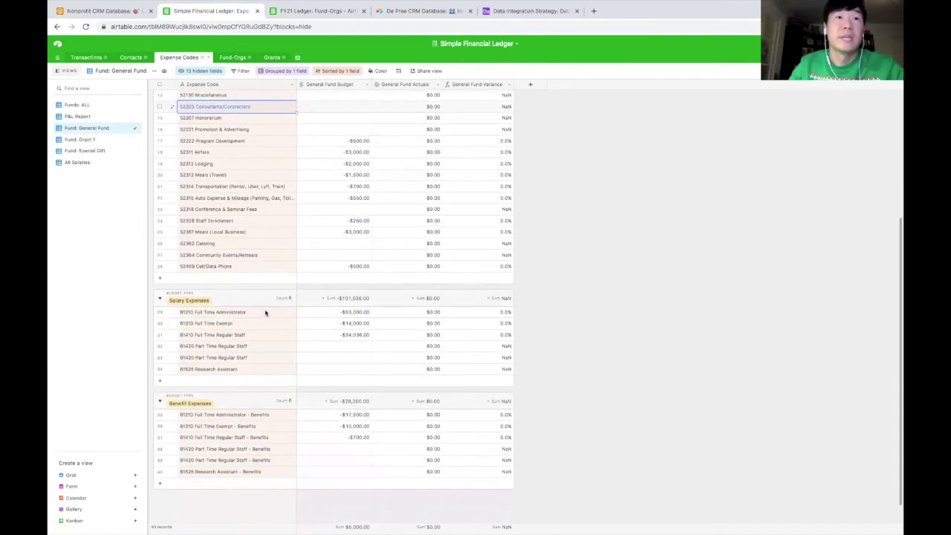
scroll(247, 438, up, 4)
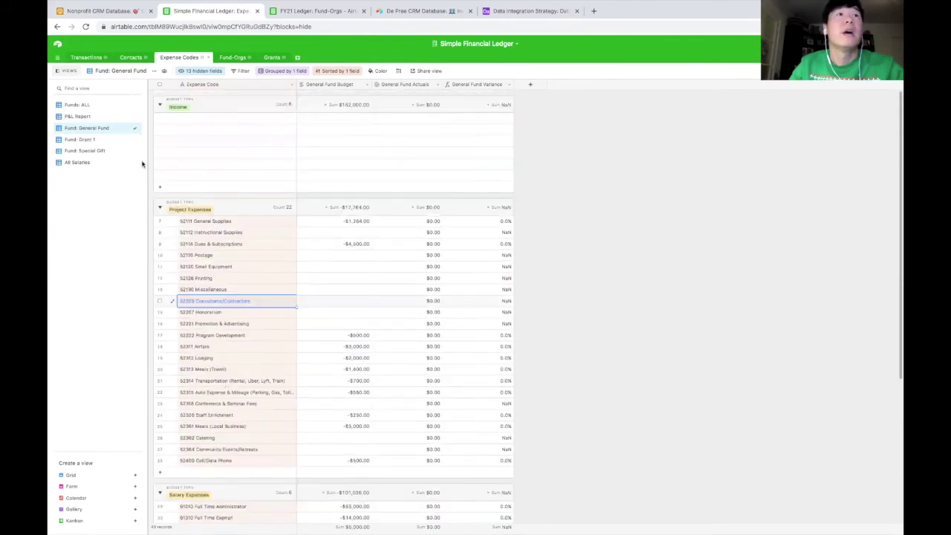
Step: Show the P&L Report's budget, actuals, variance and YTD % totals per P&L type
click(103, 115)
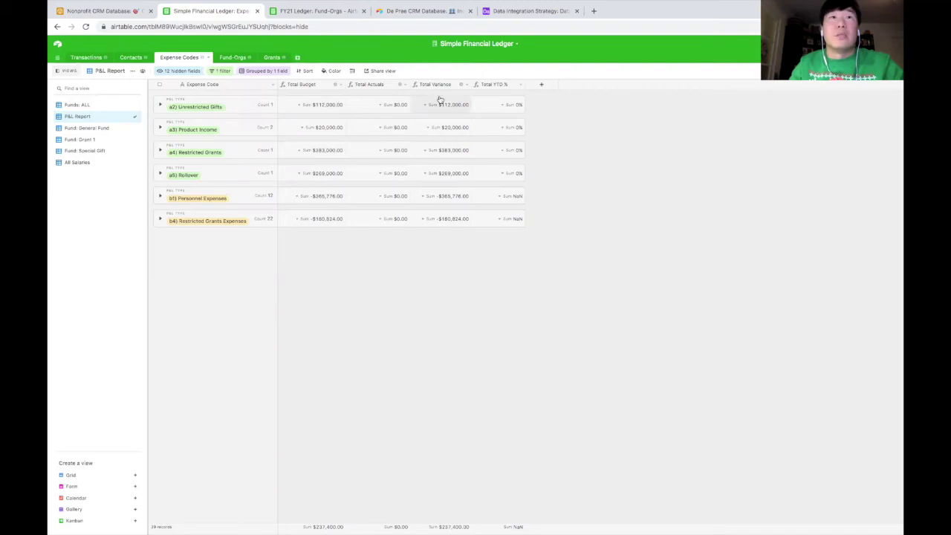
click(235, 58)
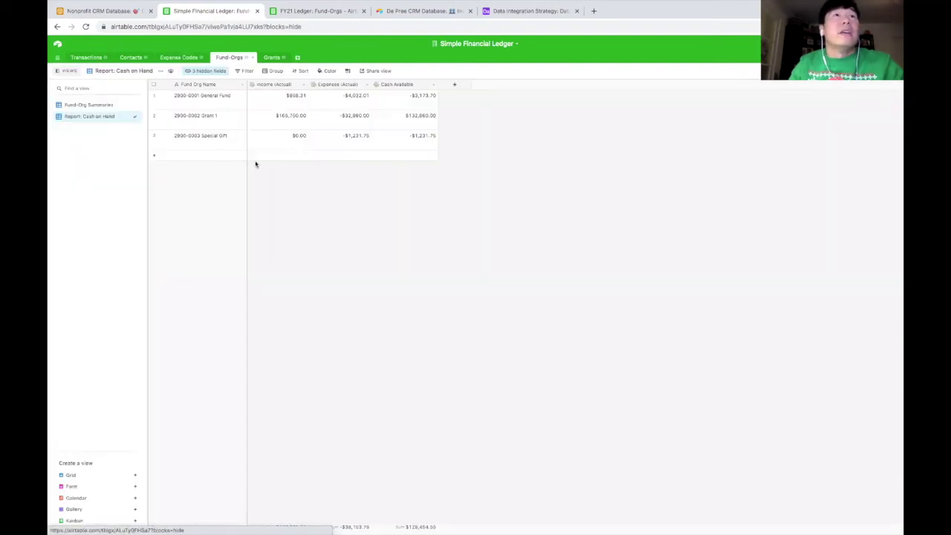
Step: In Fund-Org Summaries, inspect the General Fund and Grant 1 names, descriptions and income
click(102, 105)
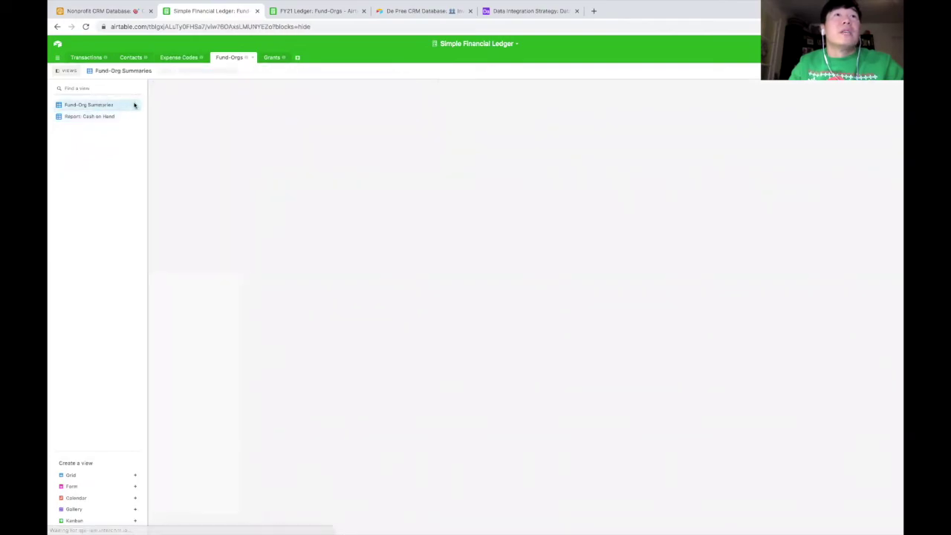
click(243, 114)
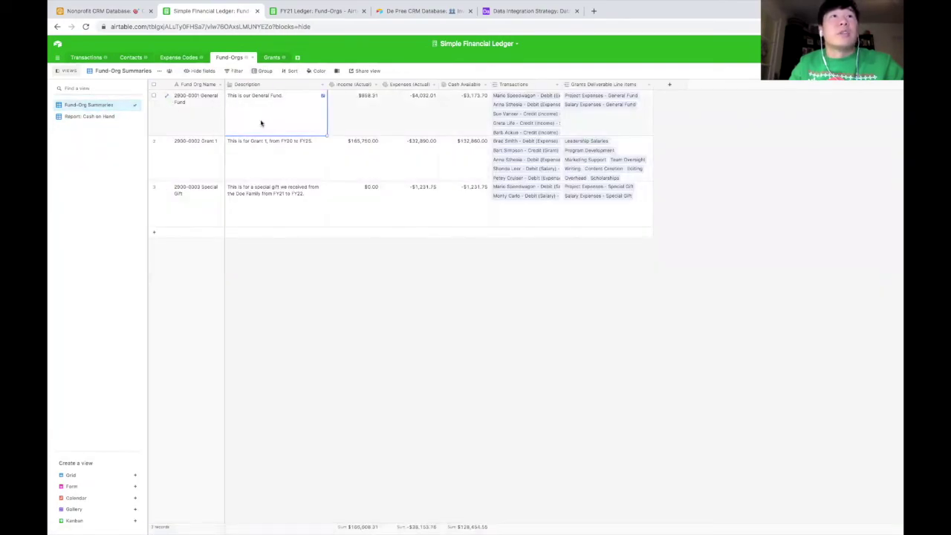
click(212, 113)
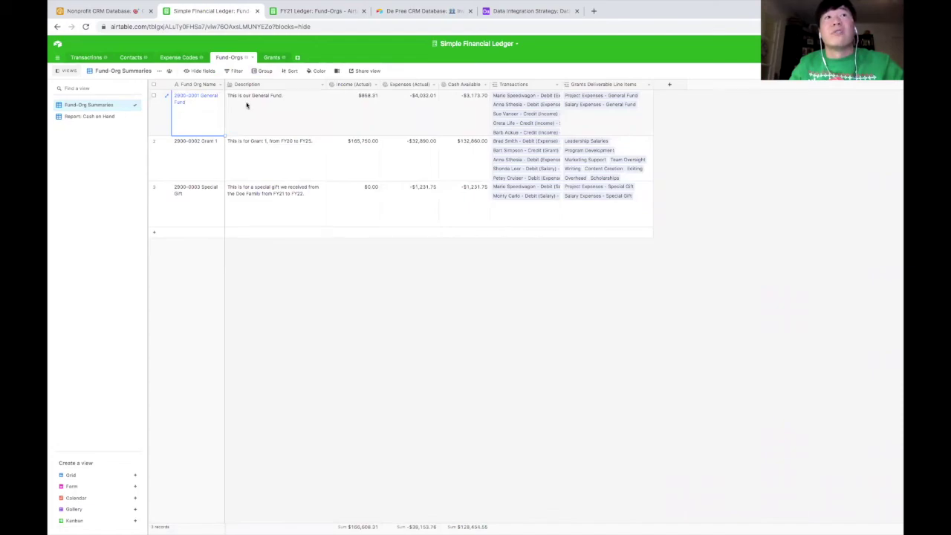
click(203, 156)
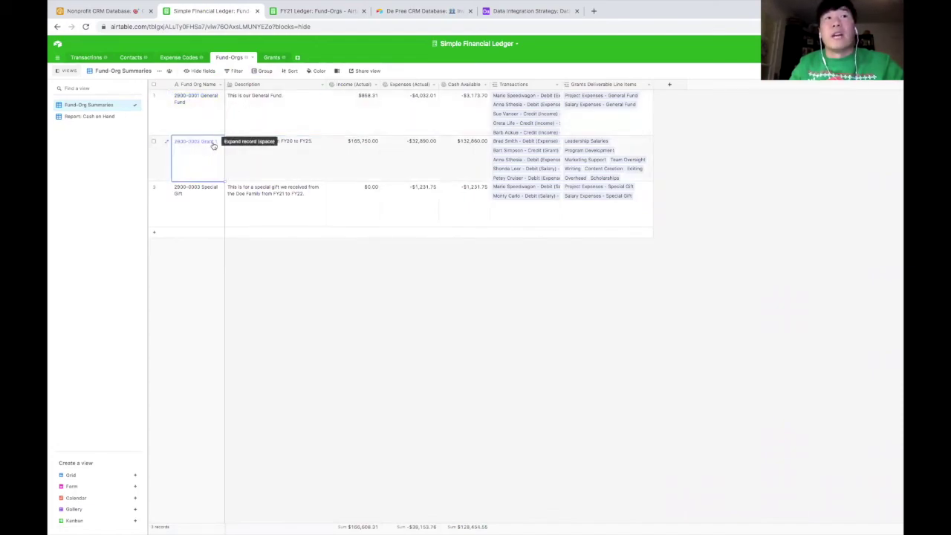
click(281, 170)
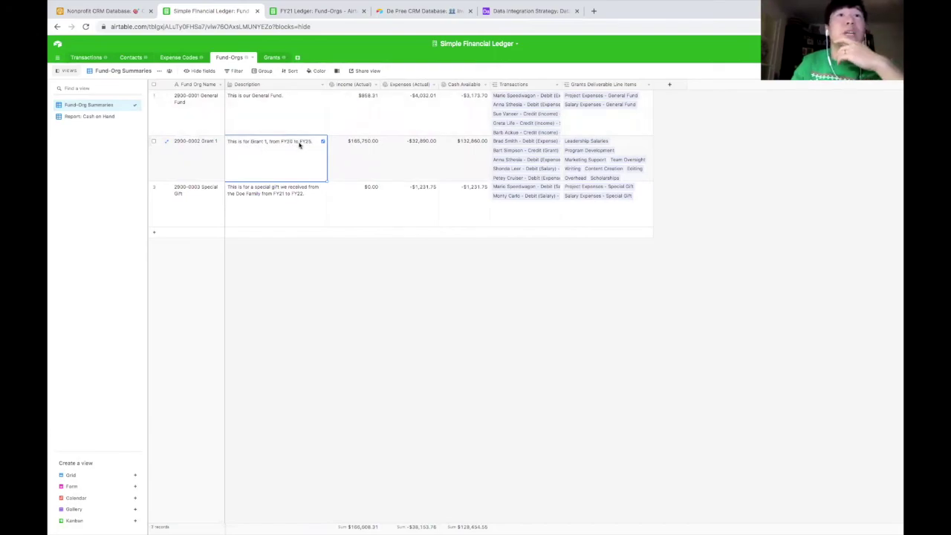
click(353, 113)
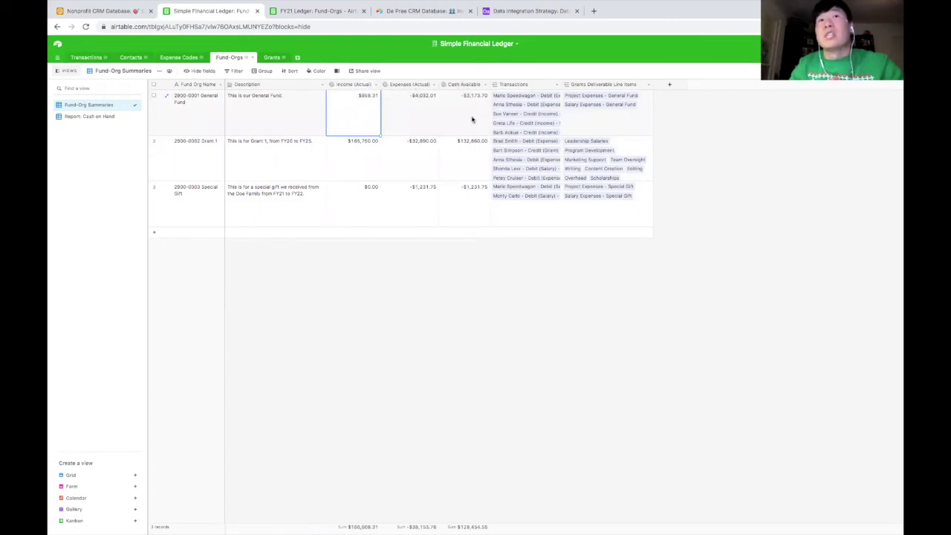
Step: Expand one of the General Fund's linked transaction records, then close it
click(516, 106)
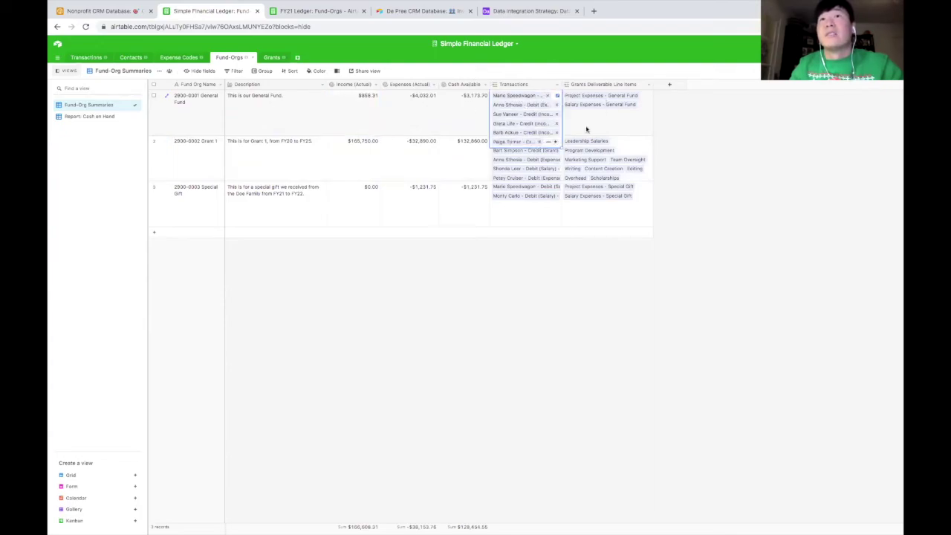
click(526, 115)
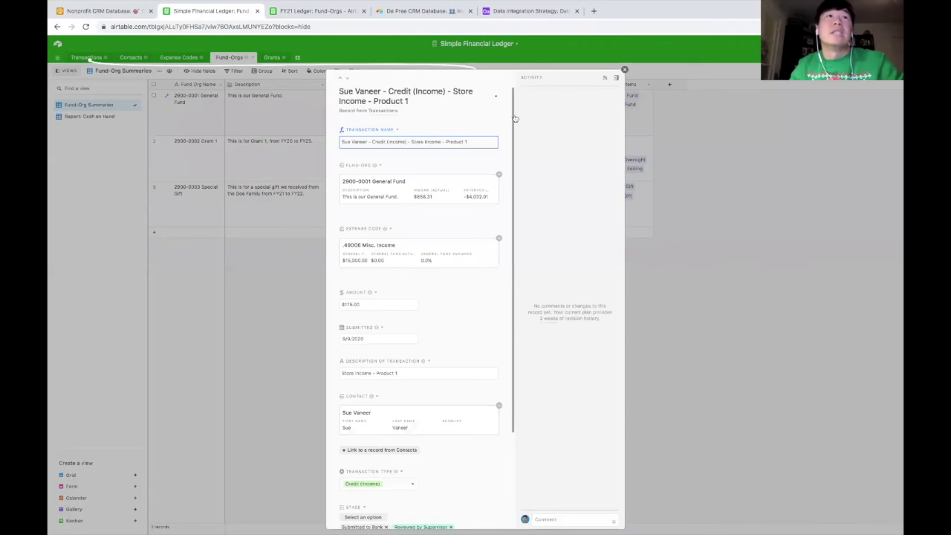
key(Escape)
click(104, 117)
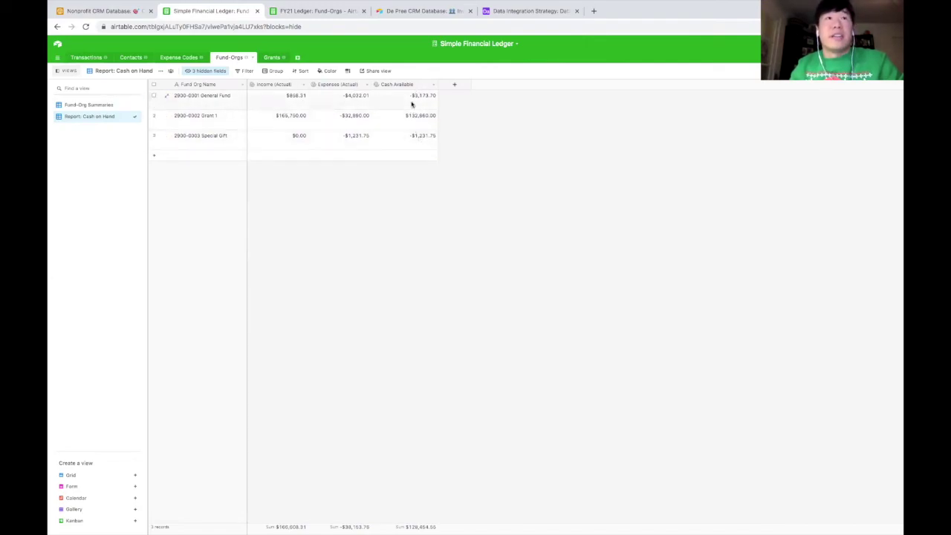
Step: Check the Cash Available figures for the General Fund and Grant 1
click(416, 104)
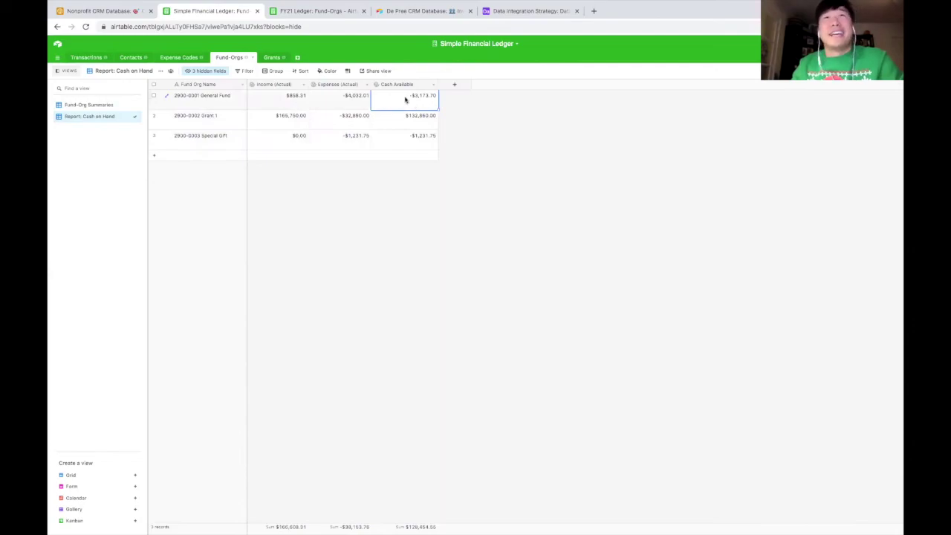
click(405, 119)
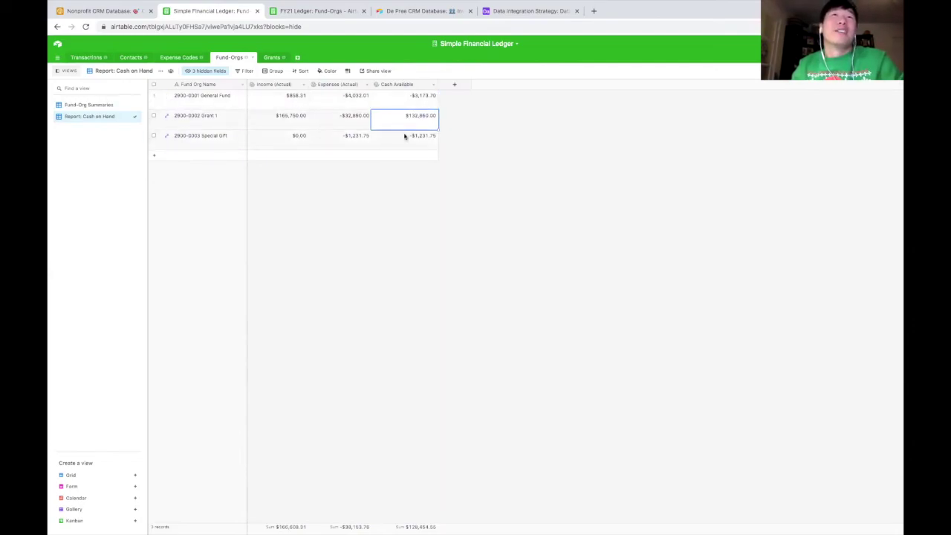
click(271, 57)
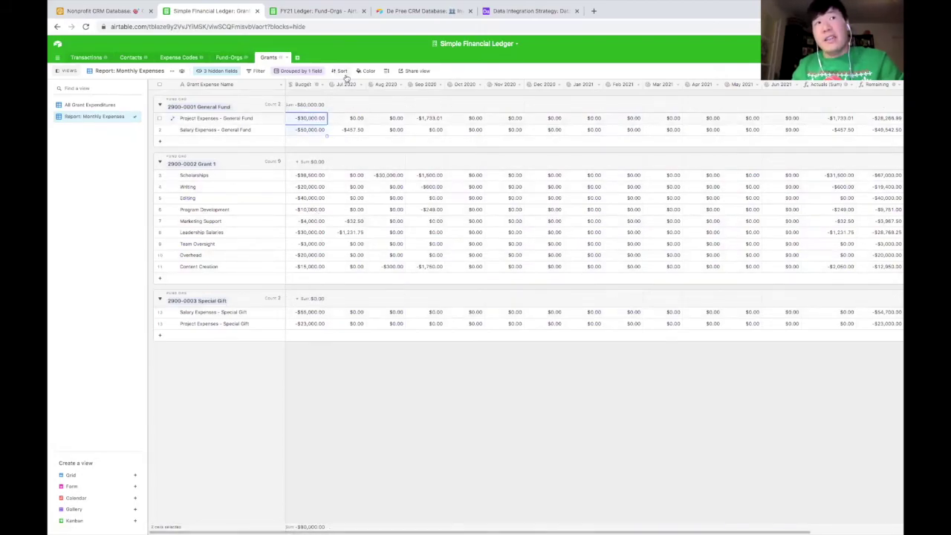
Step: Total the General Fund's two Jul 2020 amounts and scroll across the monthly columns
drag(346, 130, 350, 91)
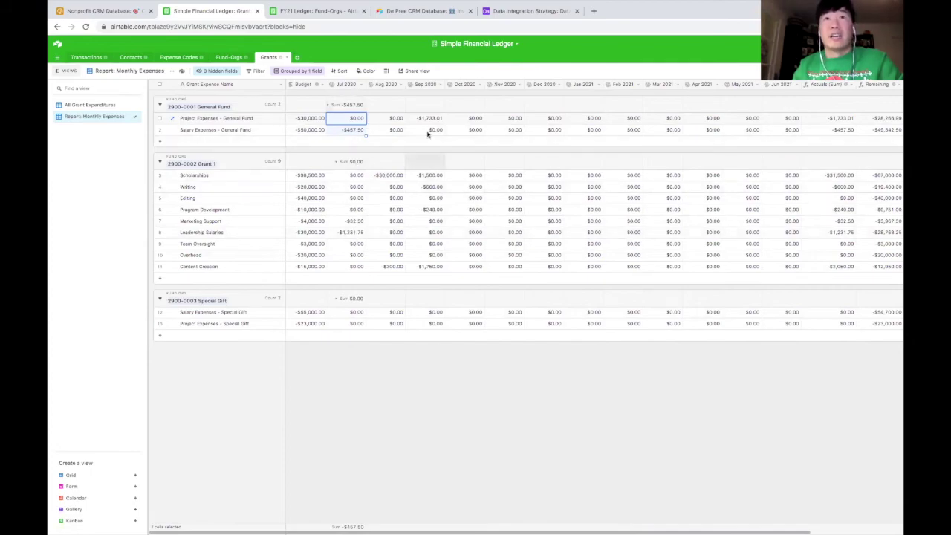
scroll(436, 217, right, 3)
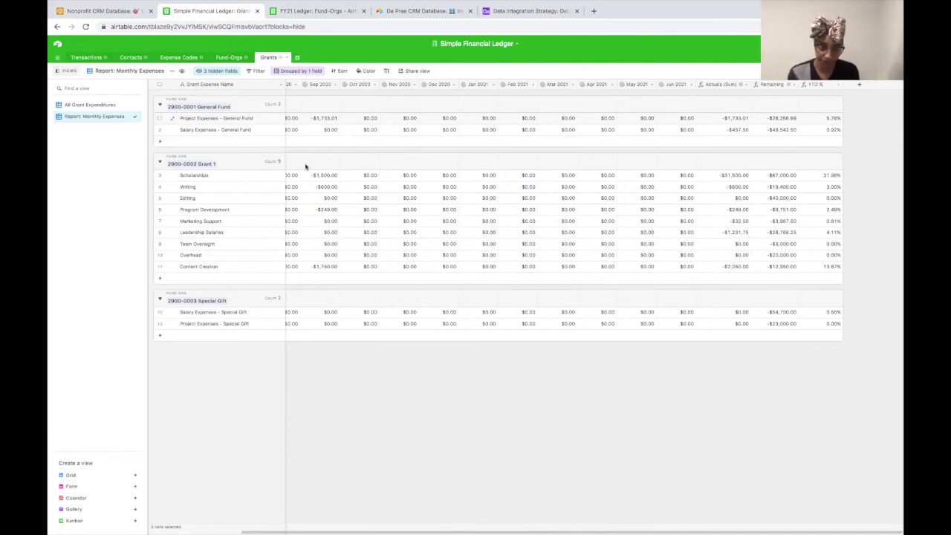
scroll(304, 167, left, 3)
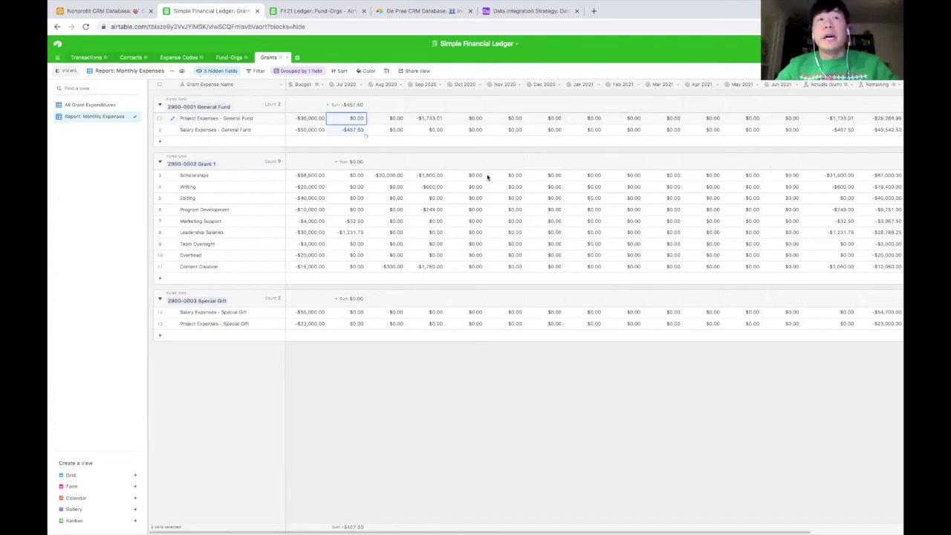
click(225, 58)
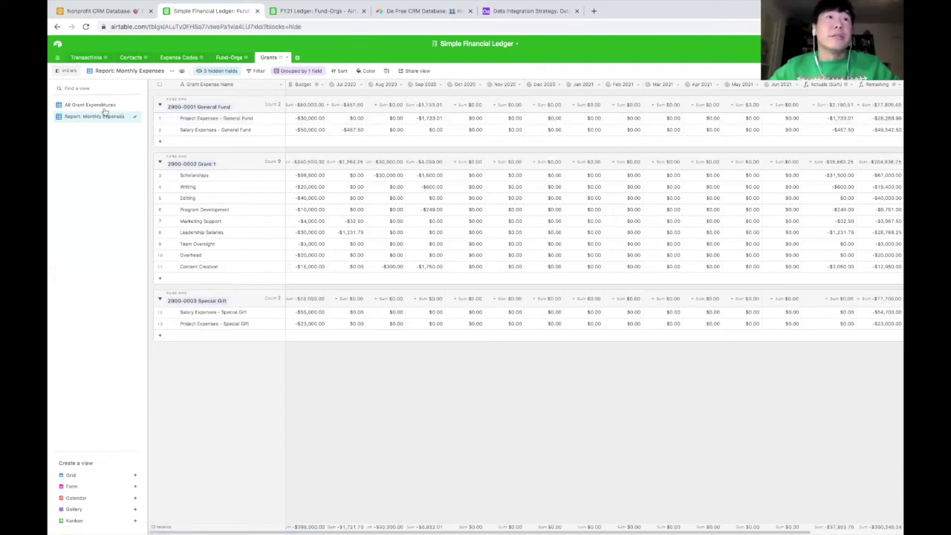
Step: Inspect the General Fund's actual expenses and $3,173.70 cash available in Fund-Orgs
click(339, 95)
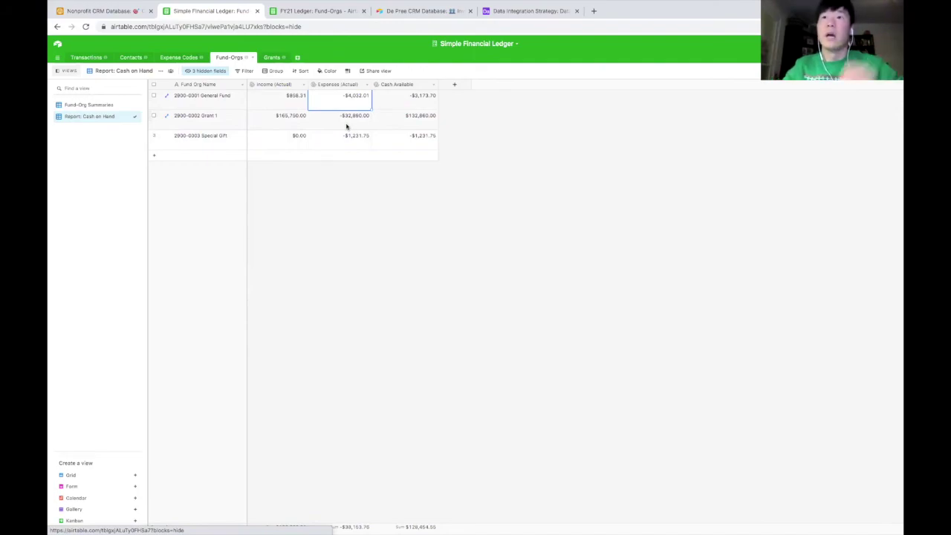
click(414, 84)
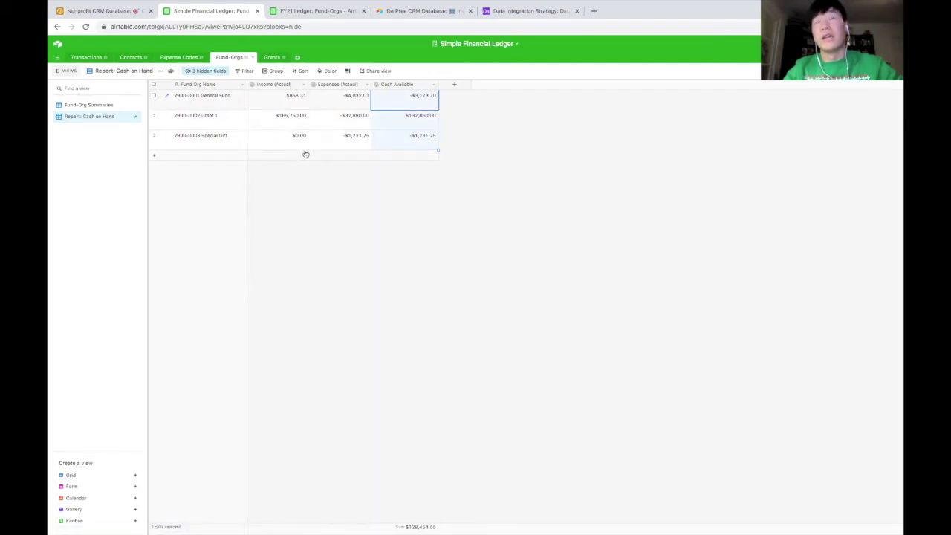
click(347, 237)
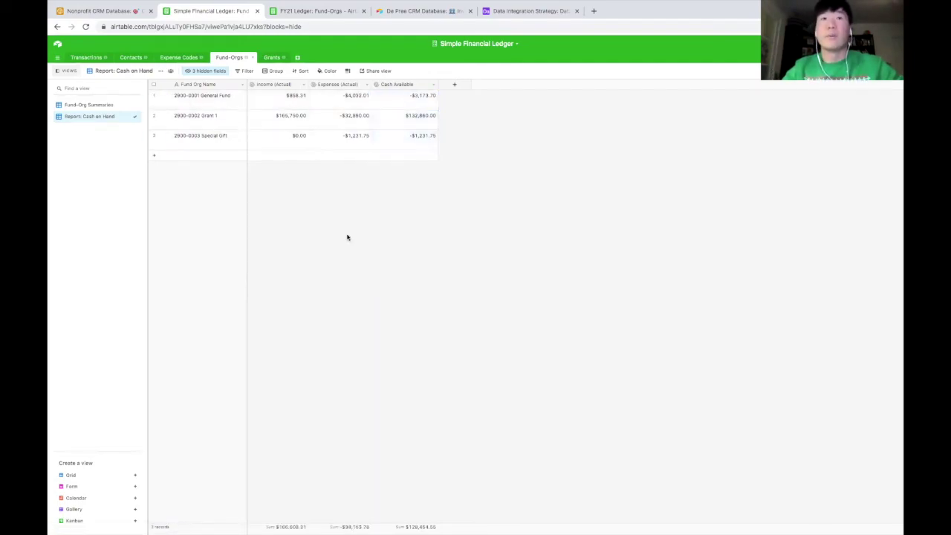
click(406, 107)
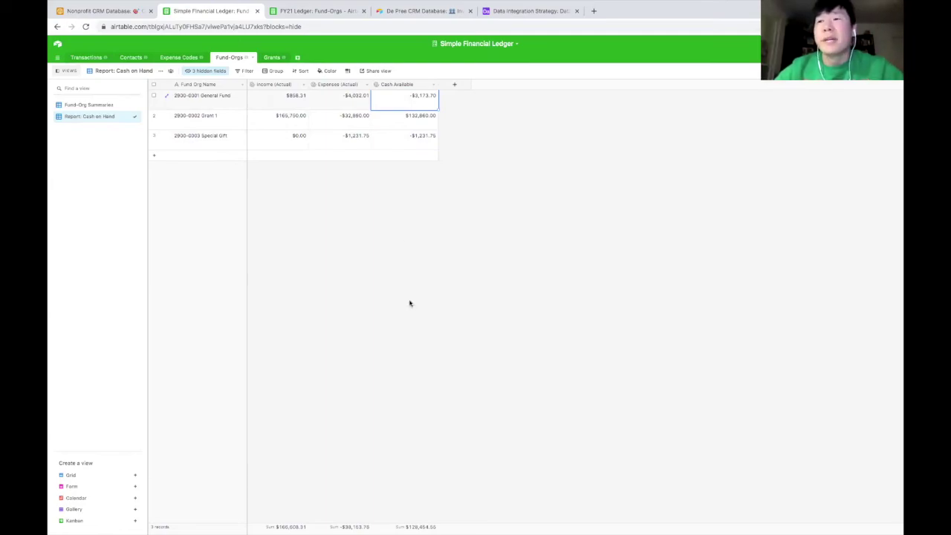
Step: Expand the first donation's linked contact record in the Transactions table
click(87, 58)
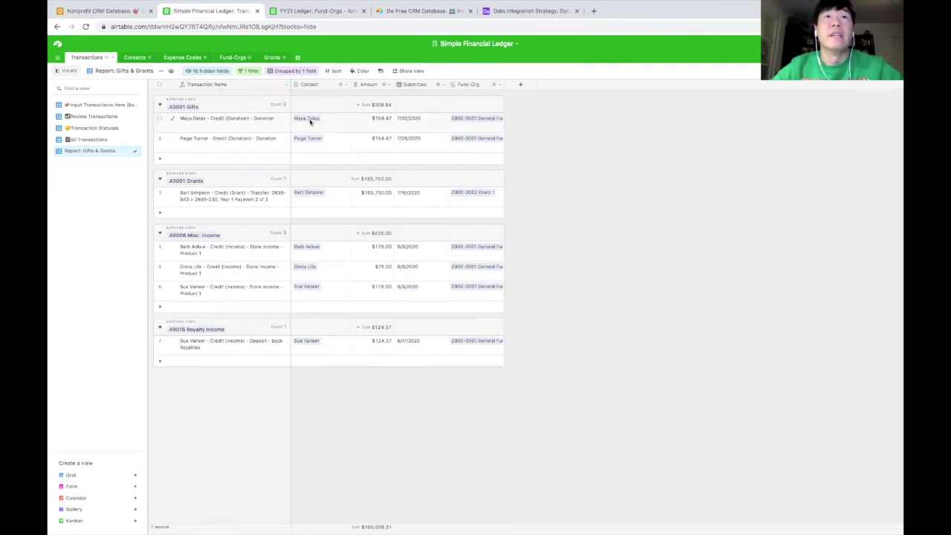
click(308, 119)
click(306, 119)
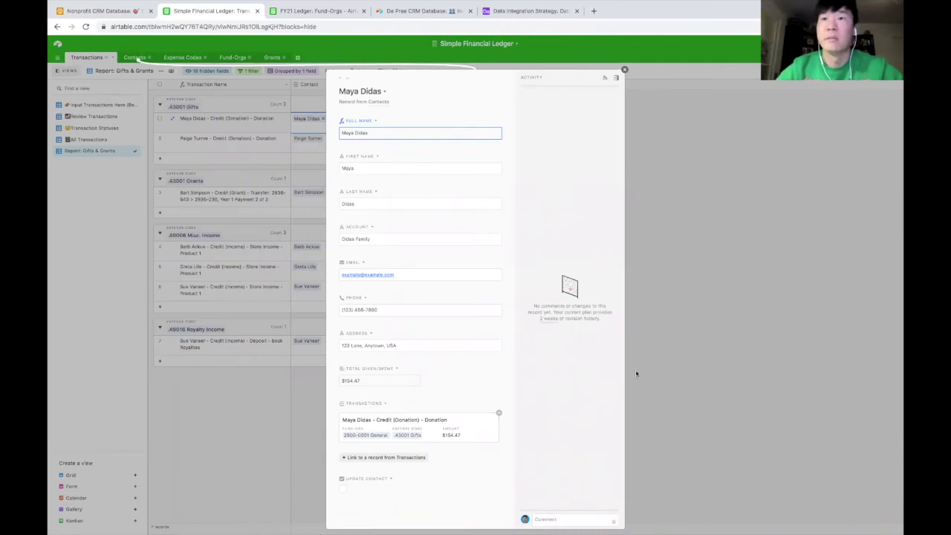
Step: Close the contact record and switch to the Contacts table's All Contacts view
click(657, 365)
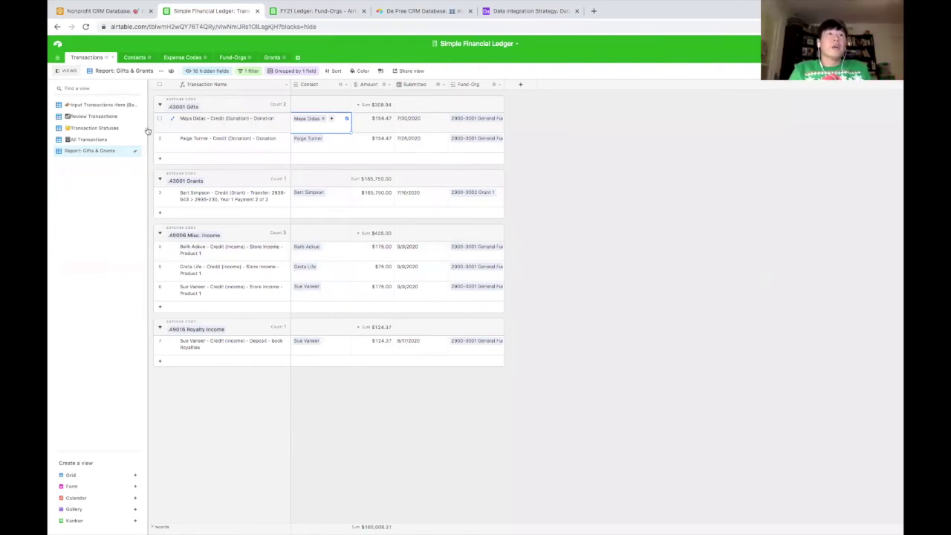
click(132, 58)
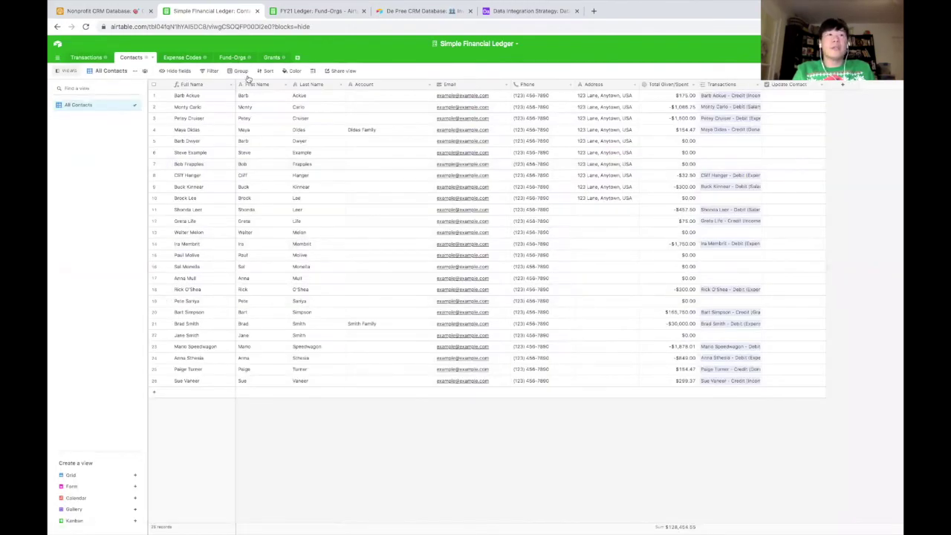
Step: Switch to the Expense Codes table's P&L Report
click(189, 58)
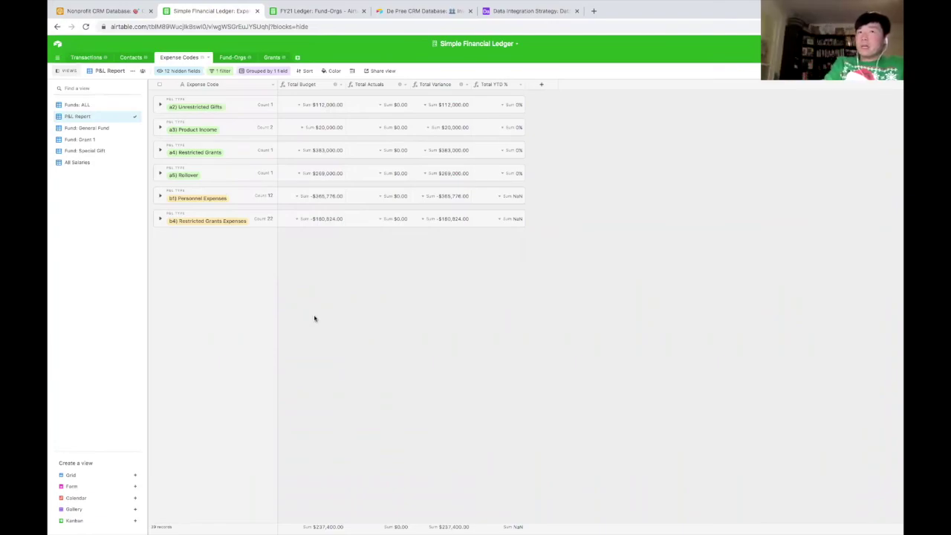
Step: Switch to the Nonprofit CRM Database base's All Campaigns view
click(109, 10)
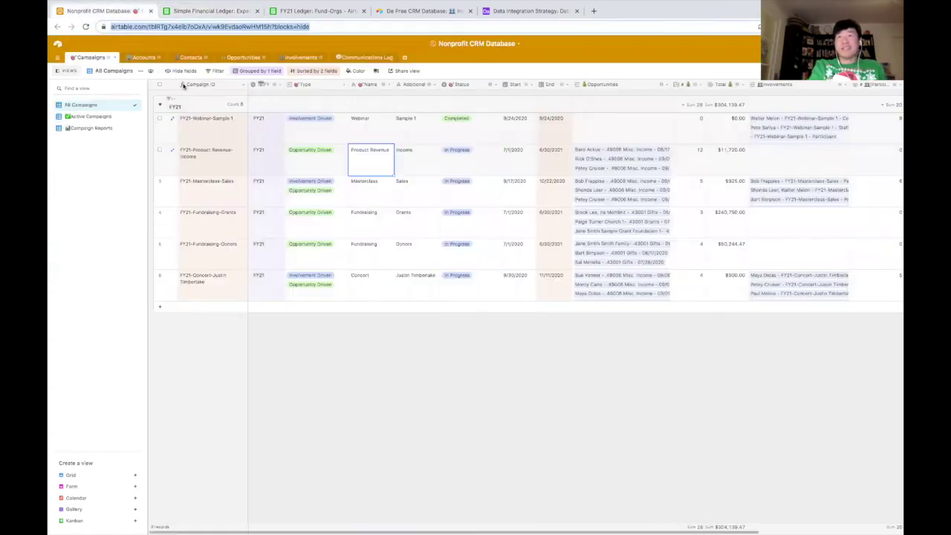
click(185, 12)
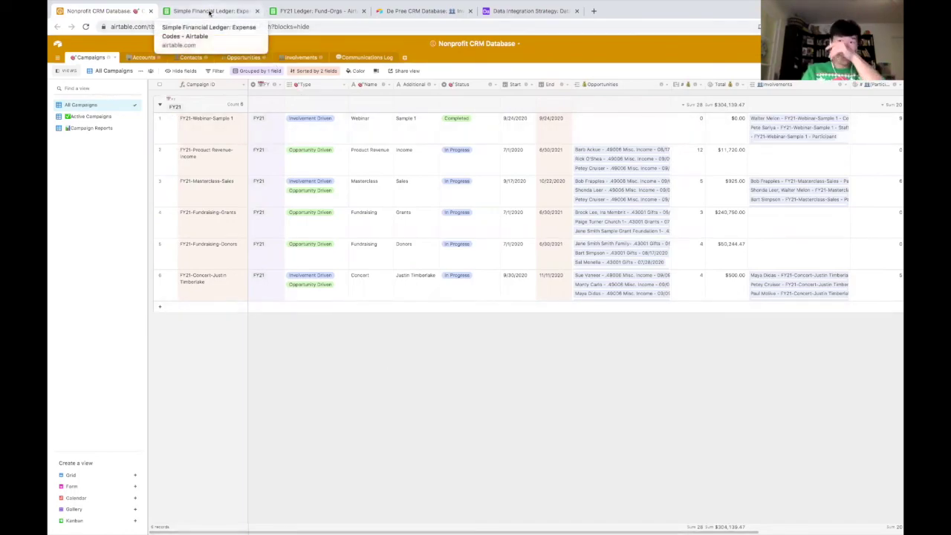
Step: Revisit the ledger's Transactions Gifts & Grants report, then return to the Nonprofit CRM Database
click(210, 12)
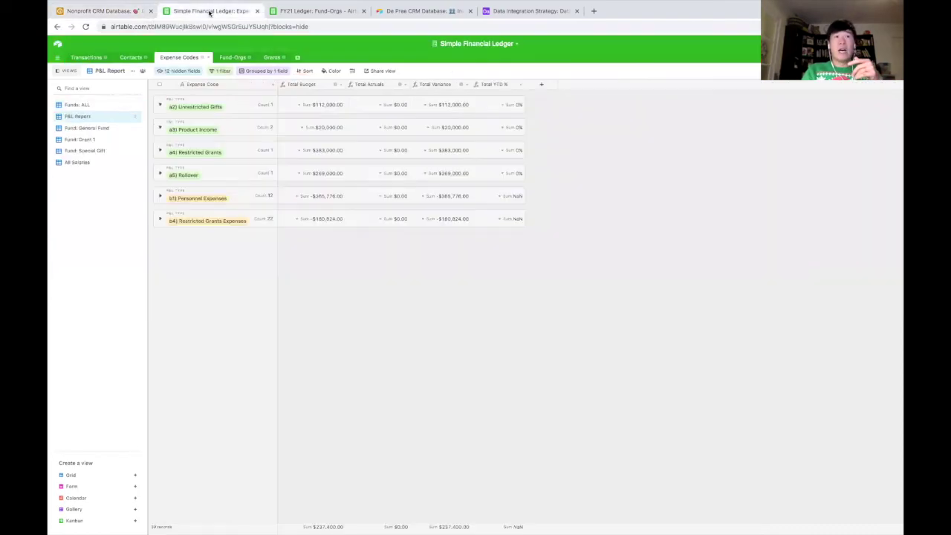
click(89, 58)
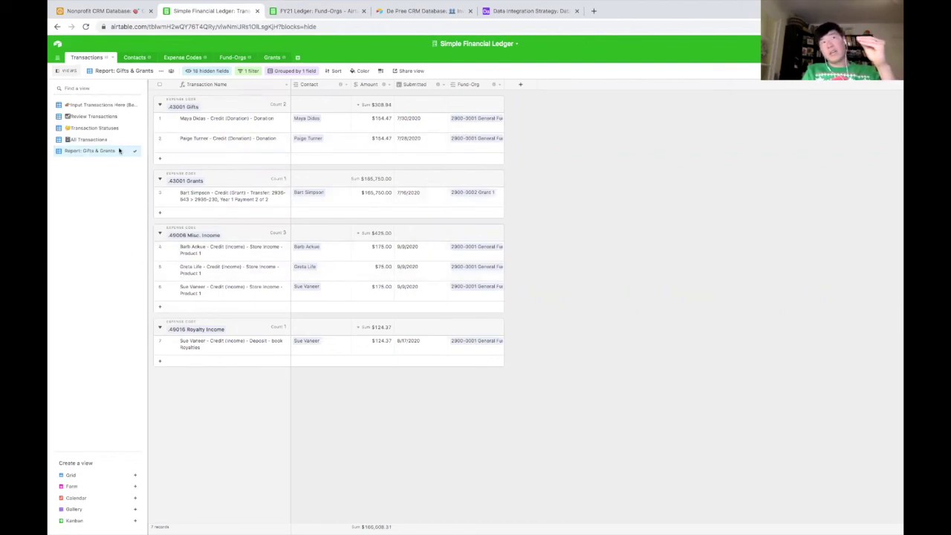
click(102, 13)
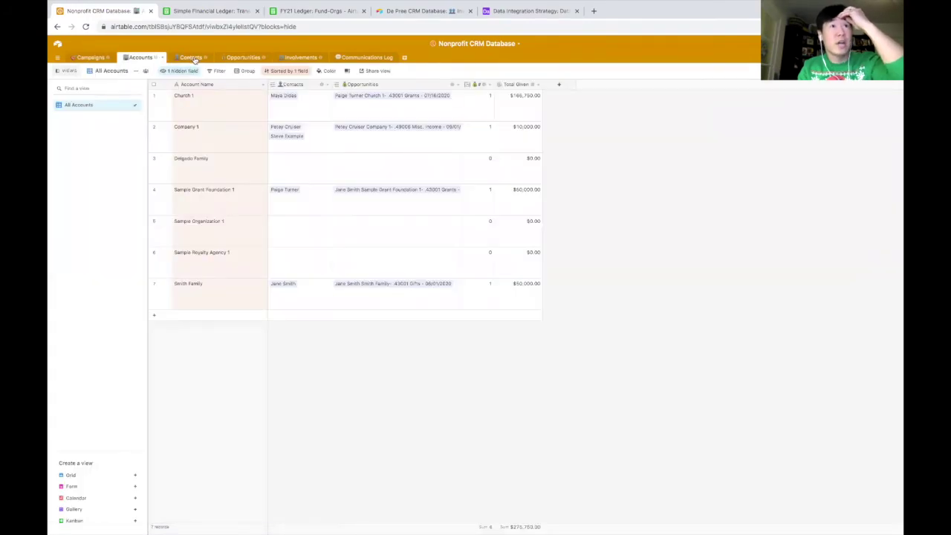
Step: Browse the Contacts, Opportunities, Involvements and Communications Log tables in turn
click(202, 58)
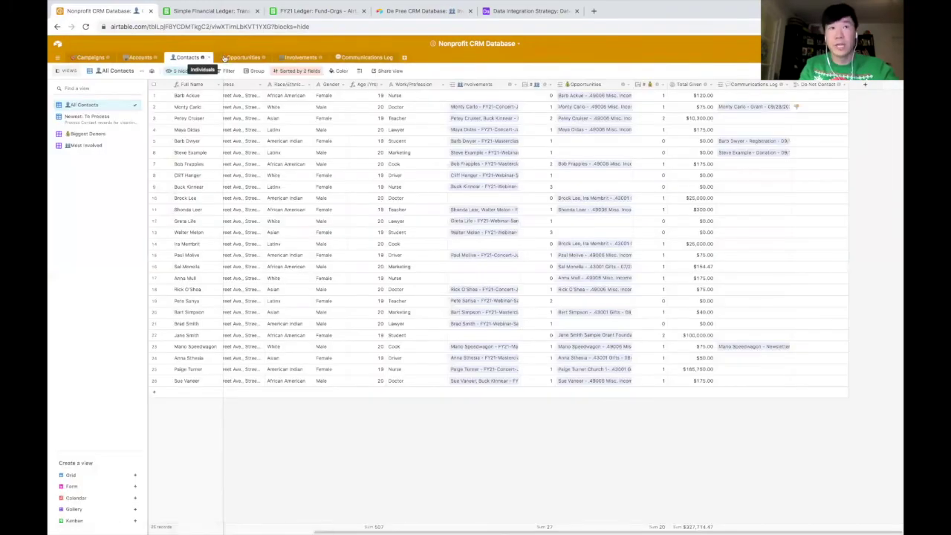
click(260, 58)
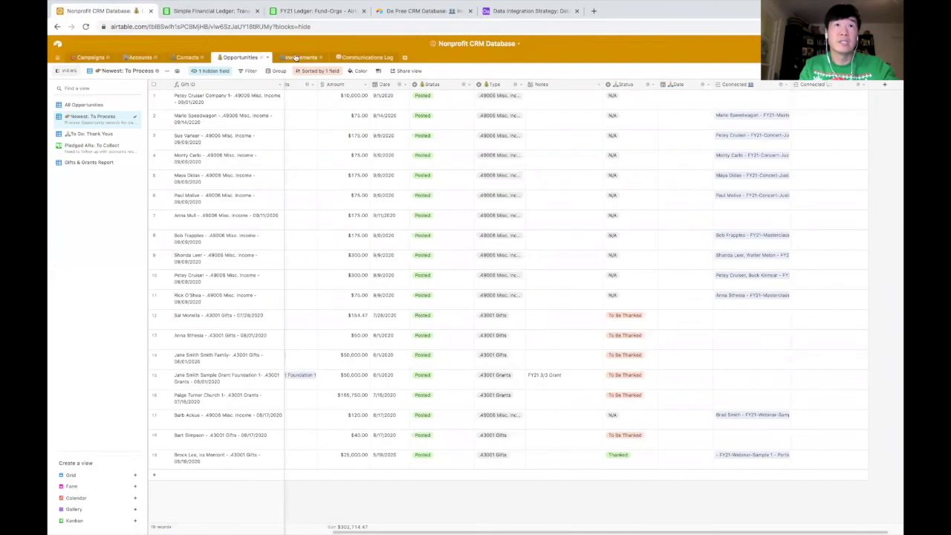
click(318, 58)
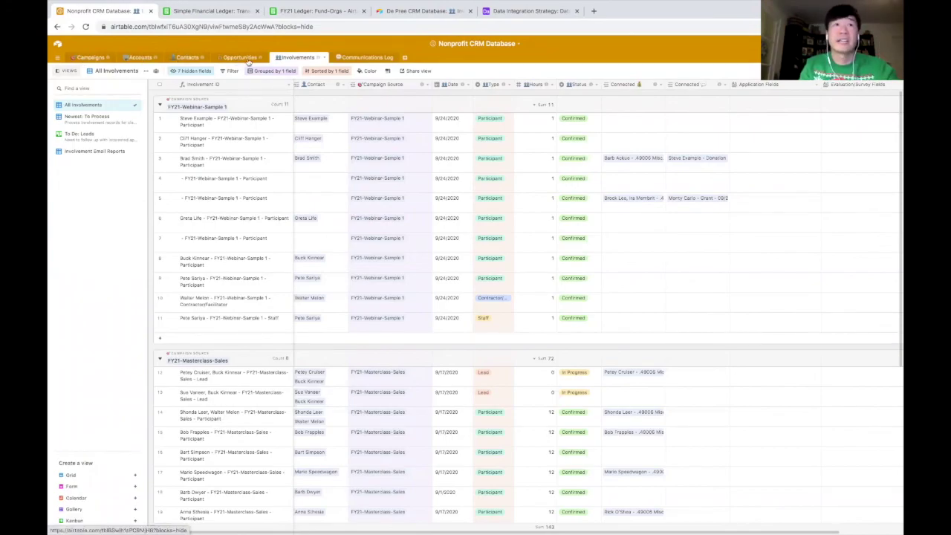
click(362, 58)
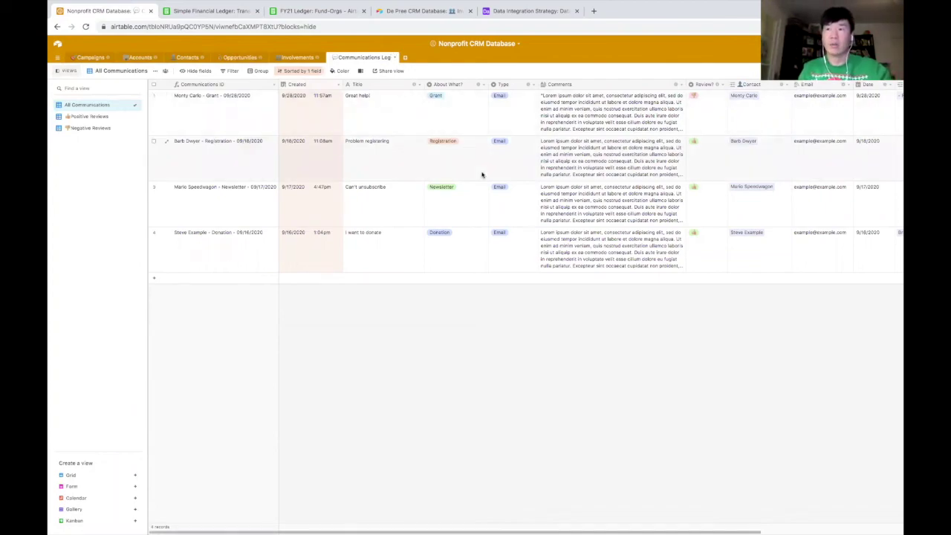
Step: Return to the Campaigns table and inspect the first campaign's empty Opportunities cell
click(90, 58)
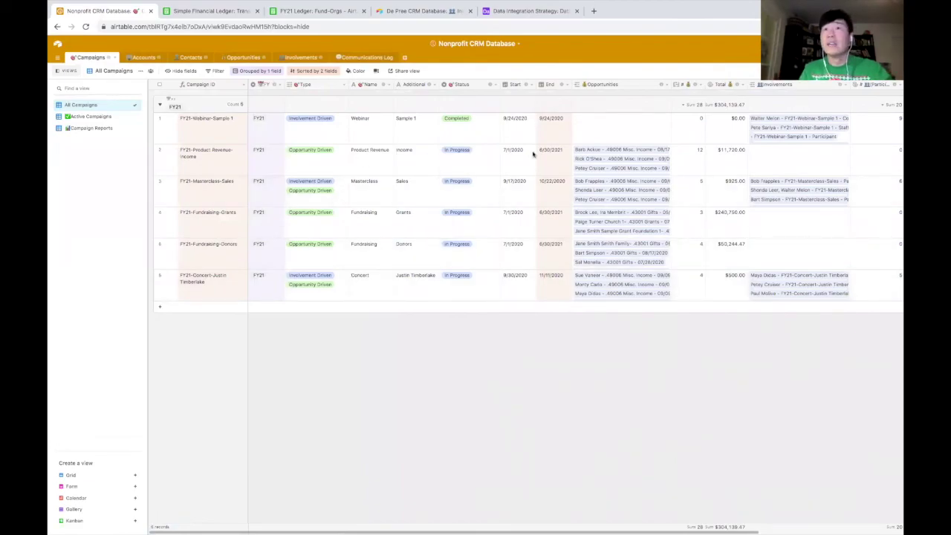
click(613, 131)
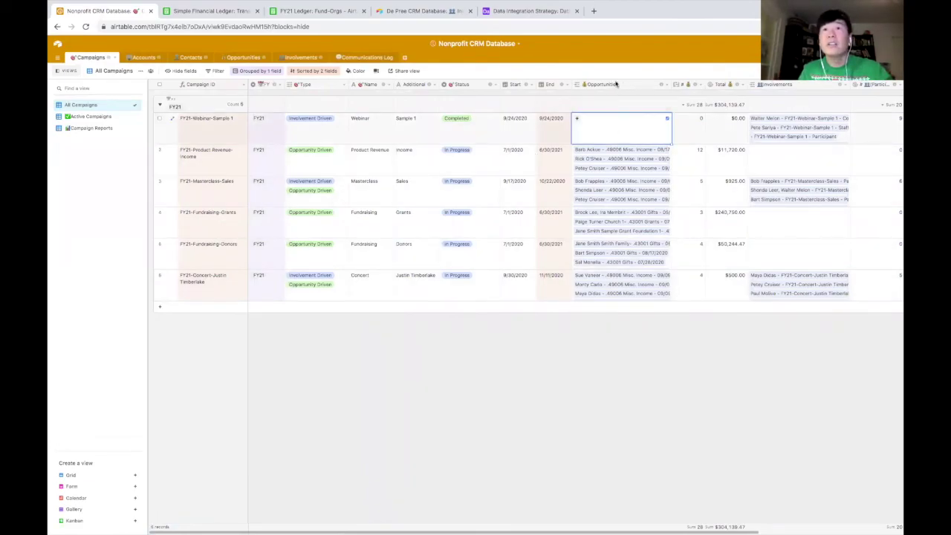
scroll(640, 117, right, 3)
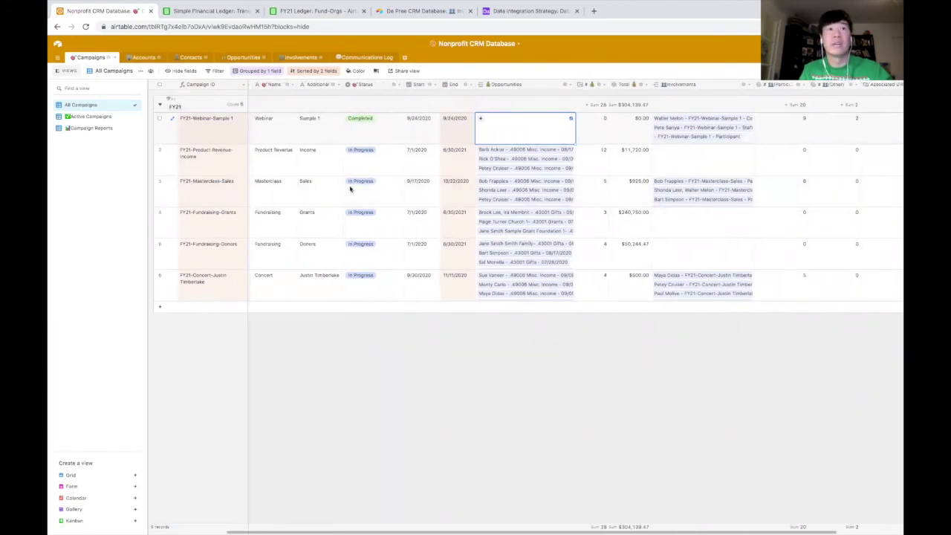
scroll(352, 187, left, 3)
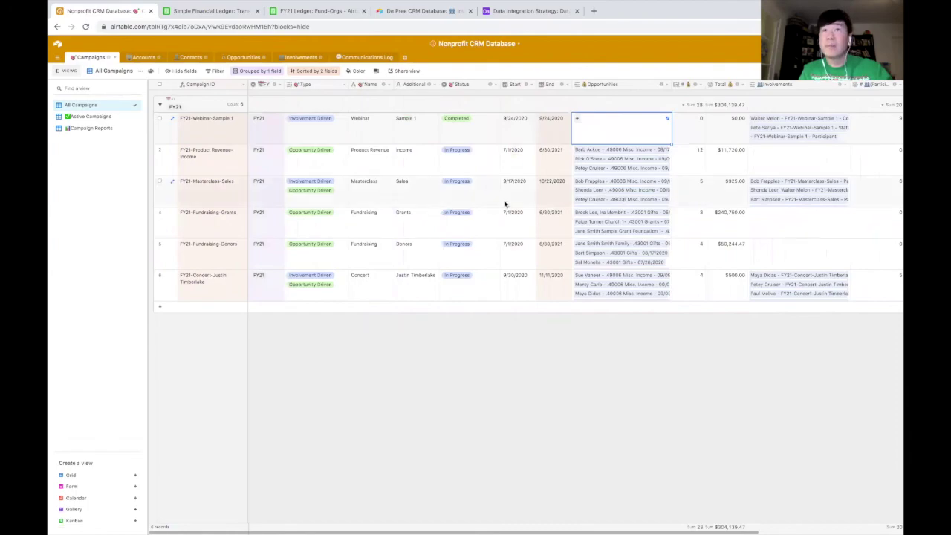
click(552, 199)
click(215, 200)
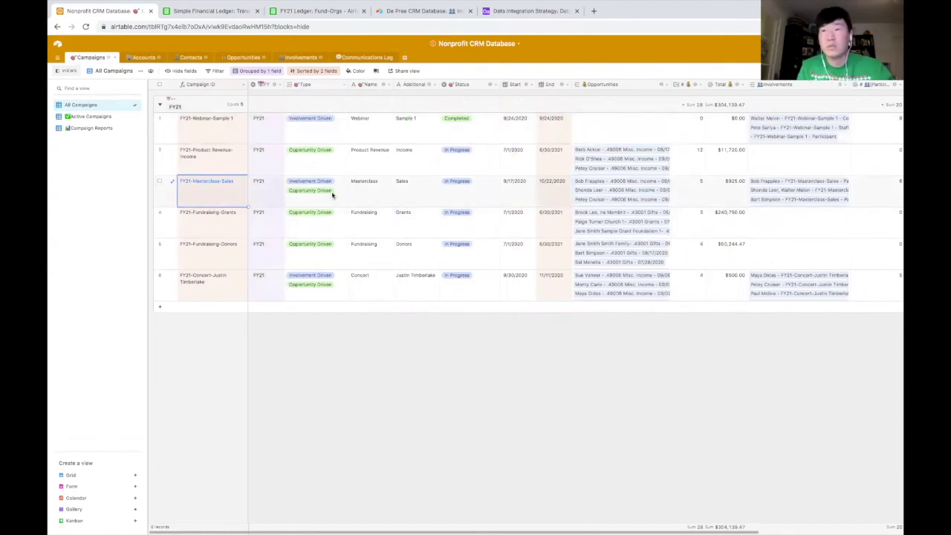
click(555, 195)
click(657, 190)
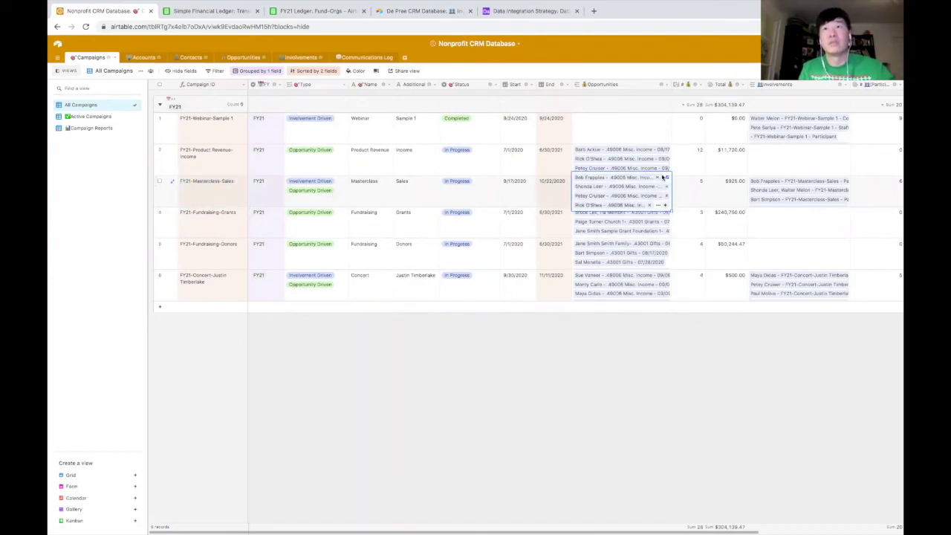
click(665, 204)
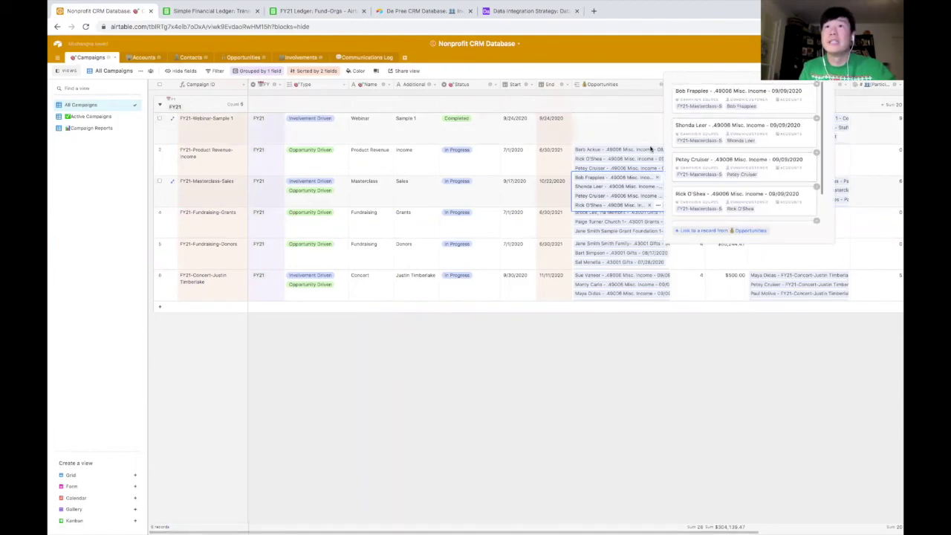
click(730, 95)
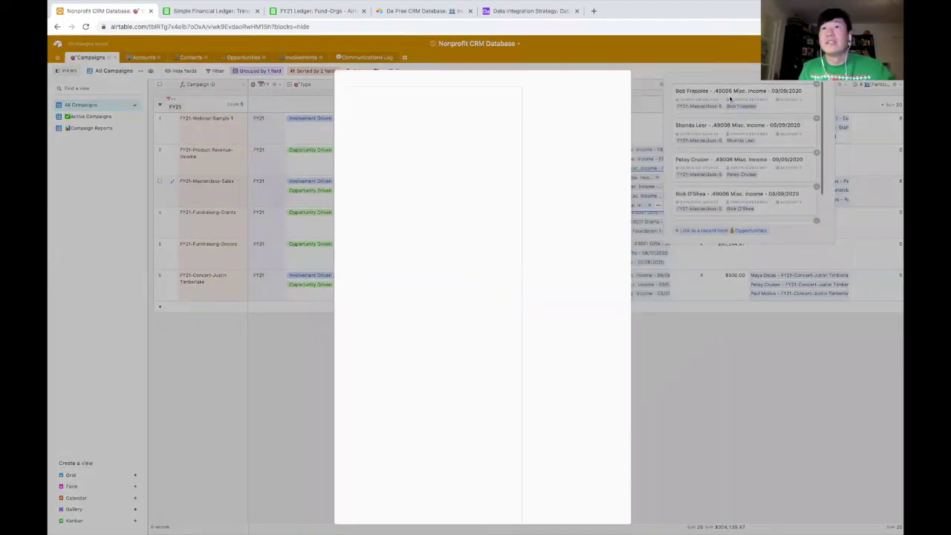
scroll(487, 300, down, 1)
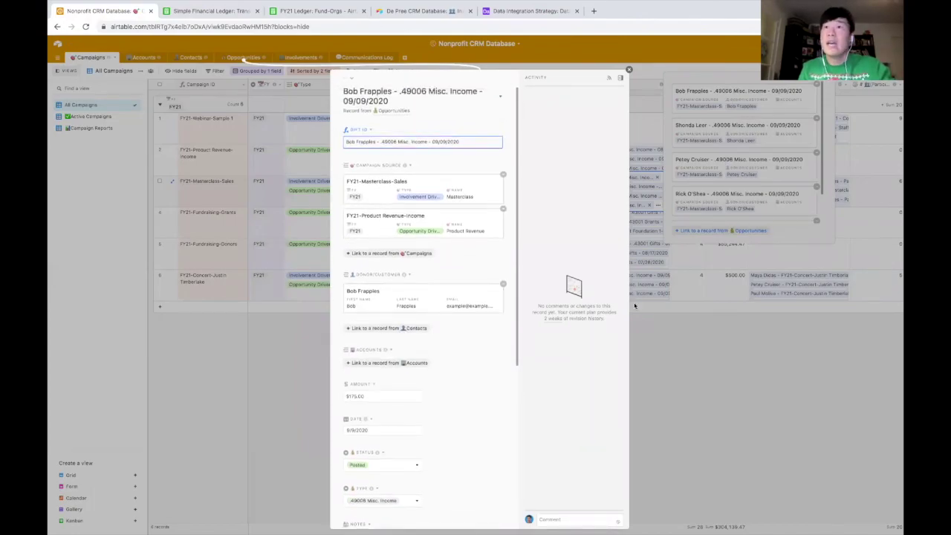
click(664, 352)
click(786, 180)
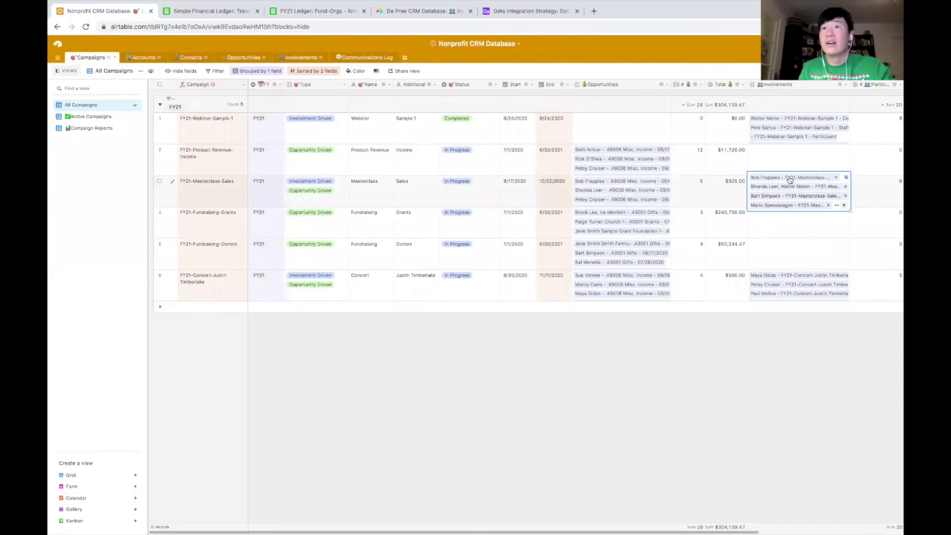
click(788, 179)
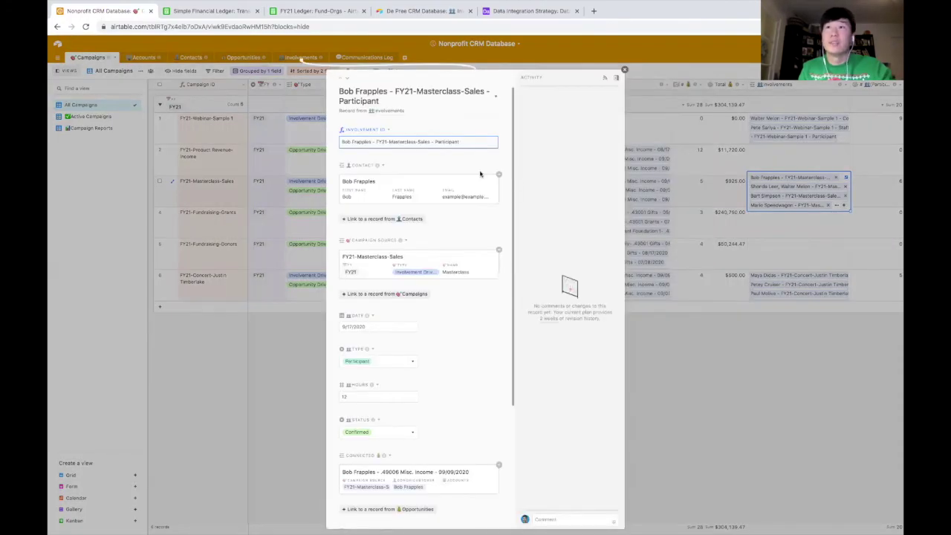
scroll(479, 173, down, 1)
scroll(443, 248, up, 1)
scroll(414, 355, down, 2)
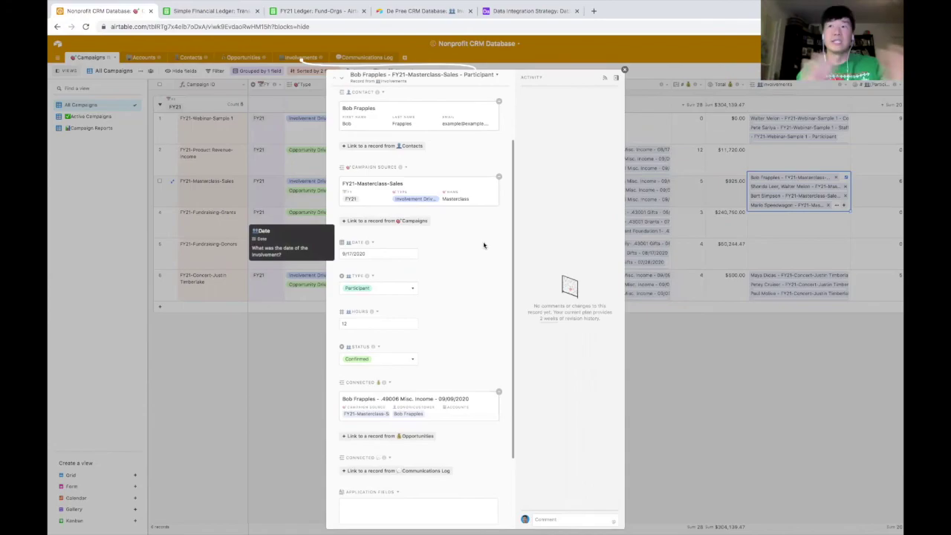
key(Escape)
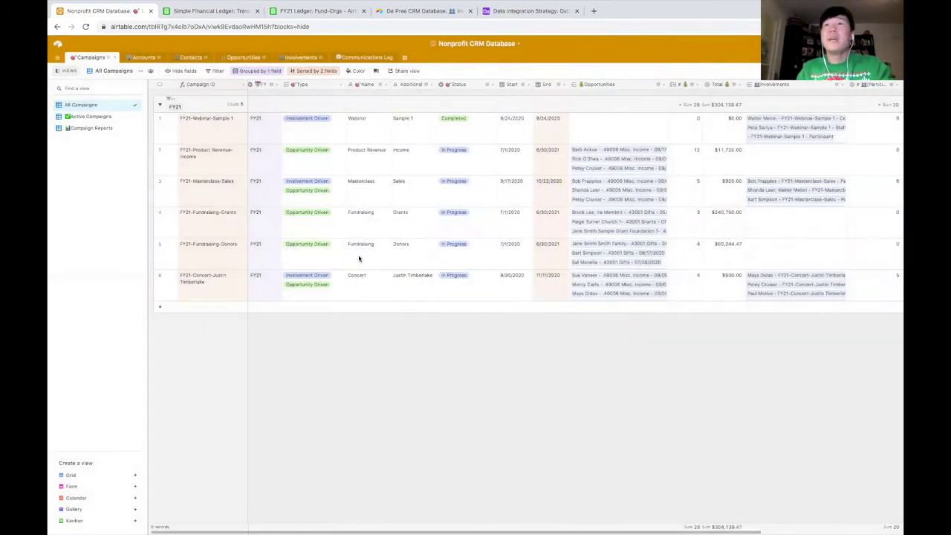
Step: Switch the Campaigns table to the Campaign Reports view grouped by status
scroll(360, 257, right, 3)
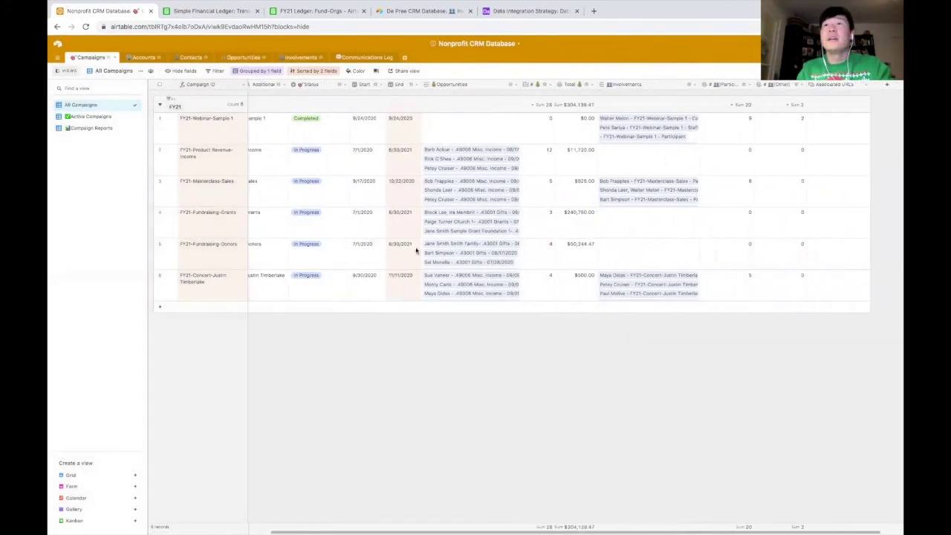
click(90, 129)
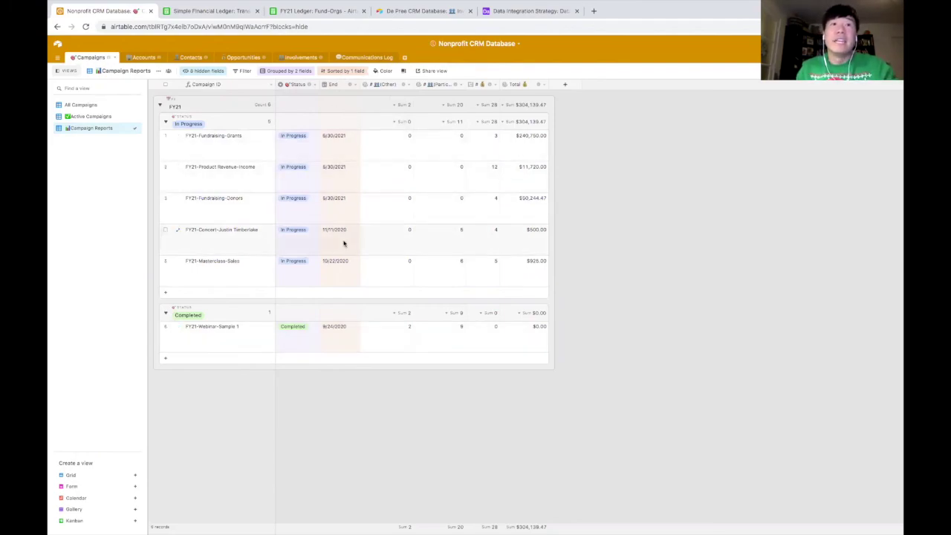
click(393, 84)
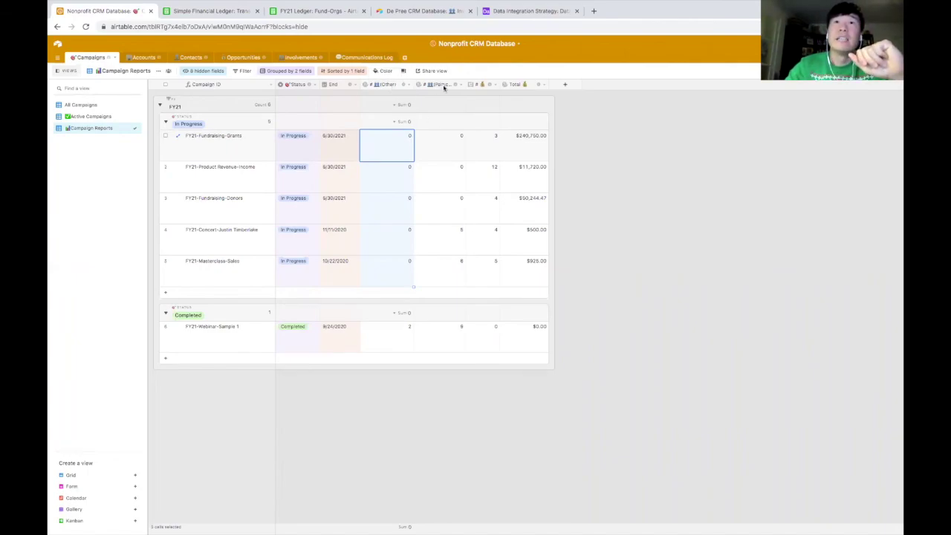
click(444, 142)
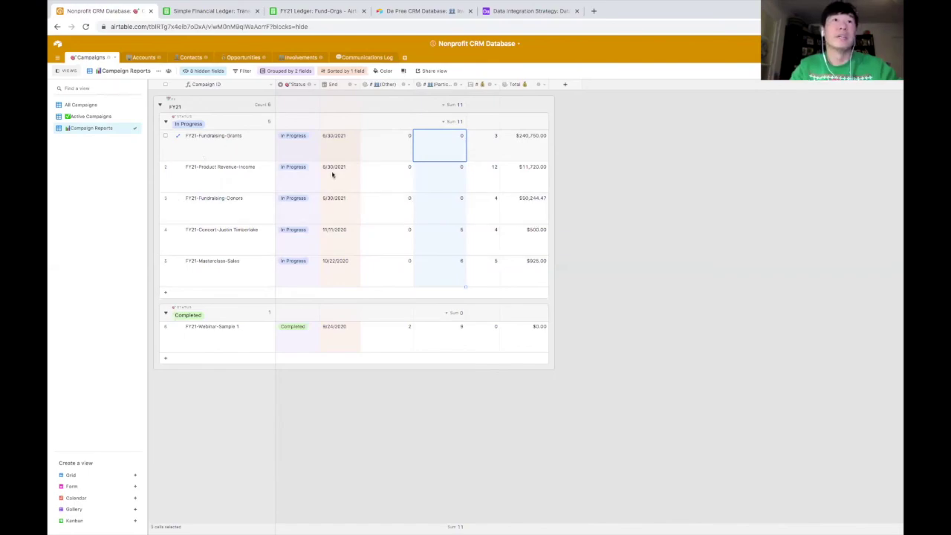
click(140, 57)
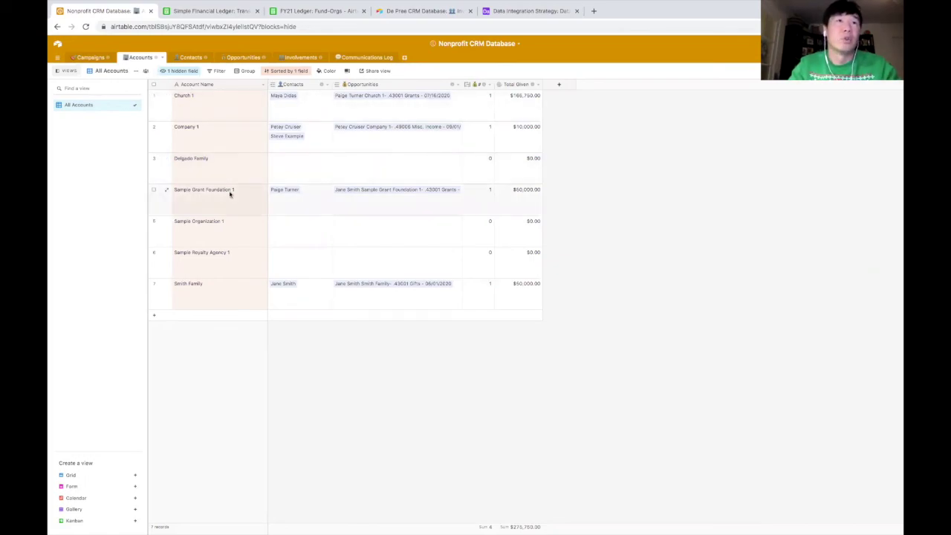
Step: Open the Contacts table's All Contacts view
click(188, 57)
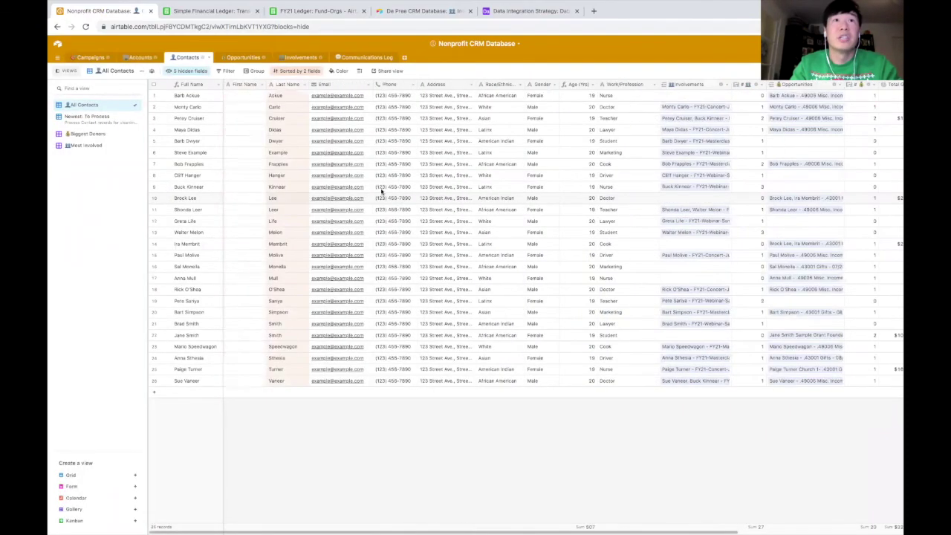
scroll(471, 111, right, 2)
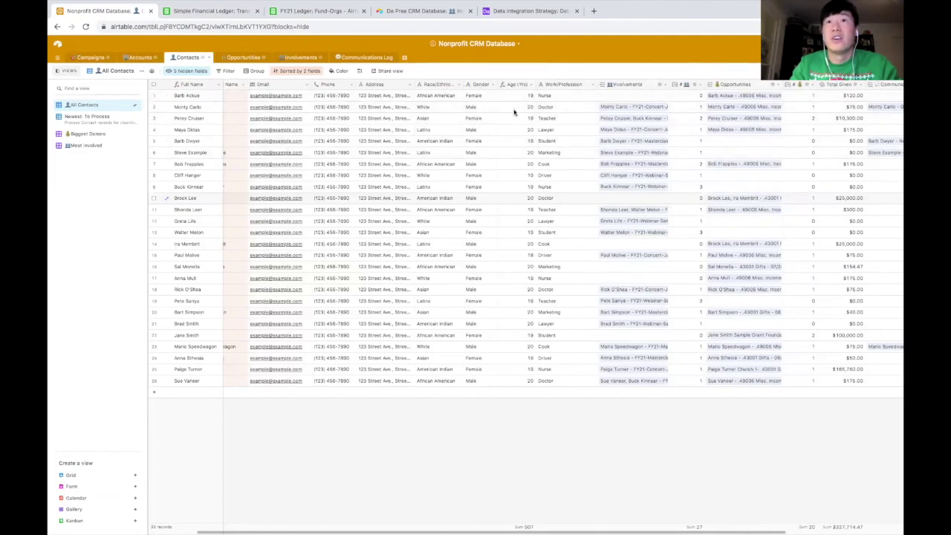
scroll(550, 232, left, 1)
scroll(579, 223, right, 2)
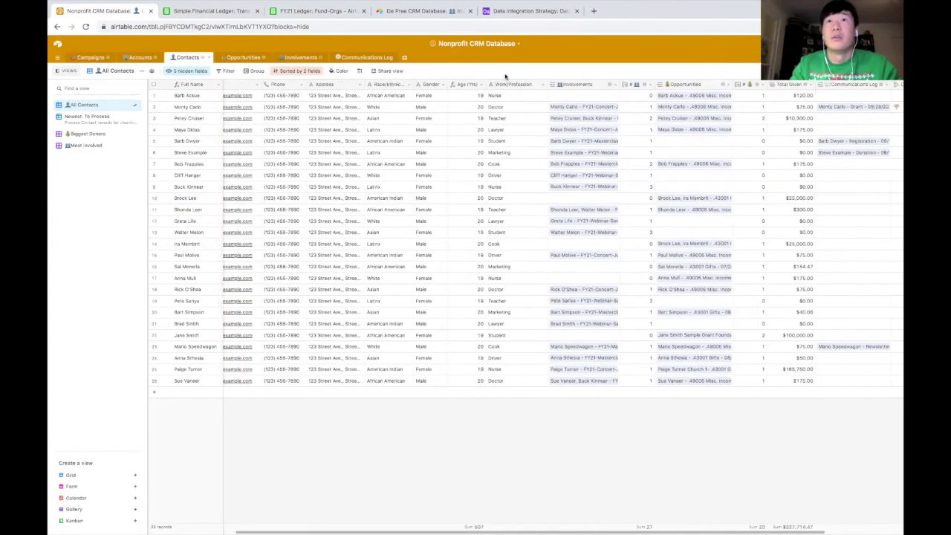
scroll(513, 170, right, 2)
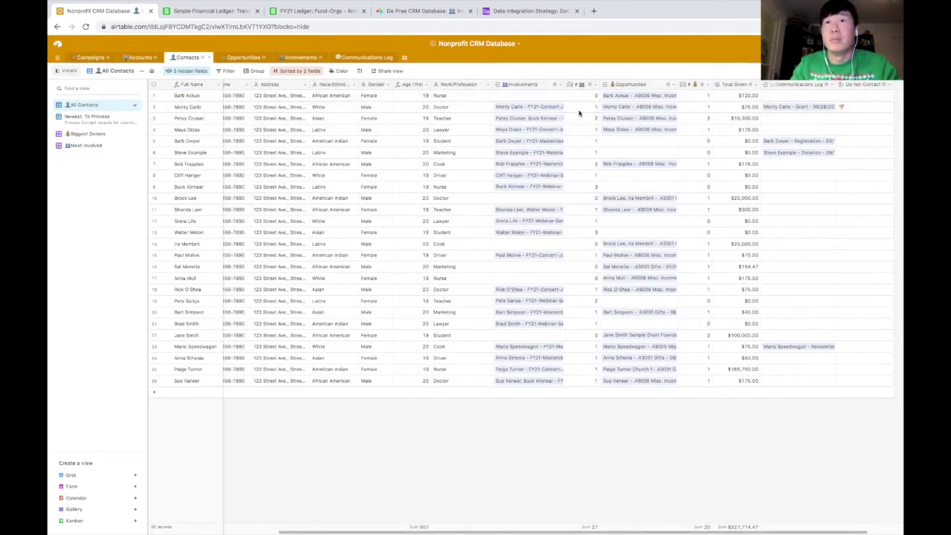
click(687, 85)
click(725, 85)
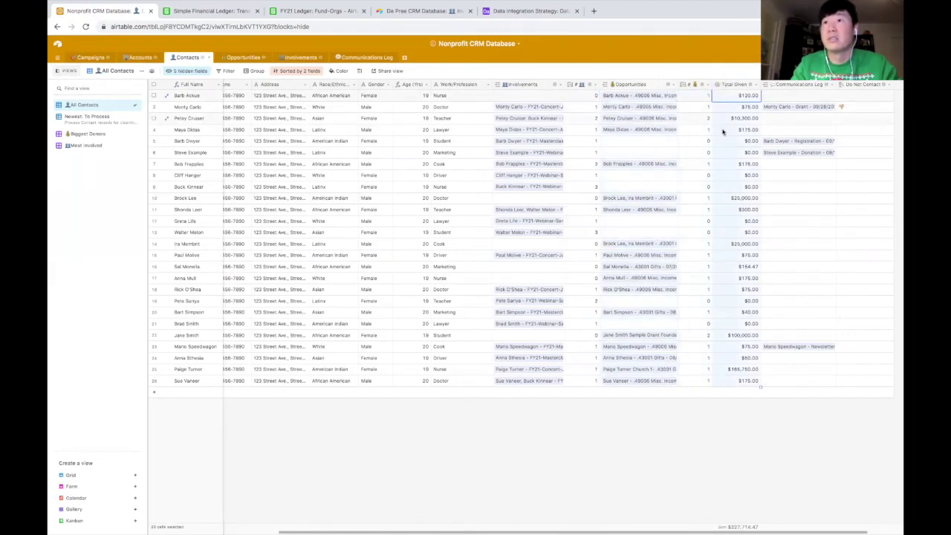
scroll(722, 131, right, 2)
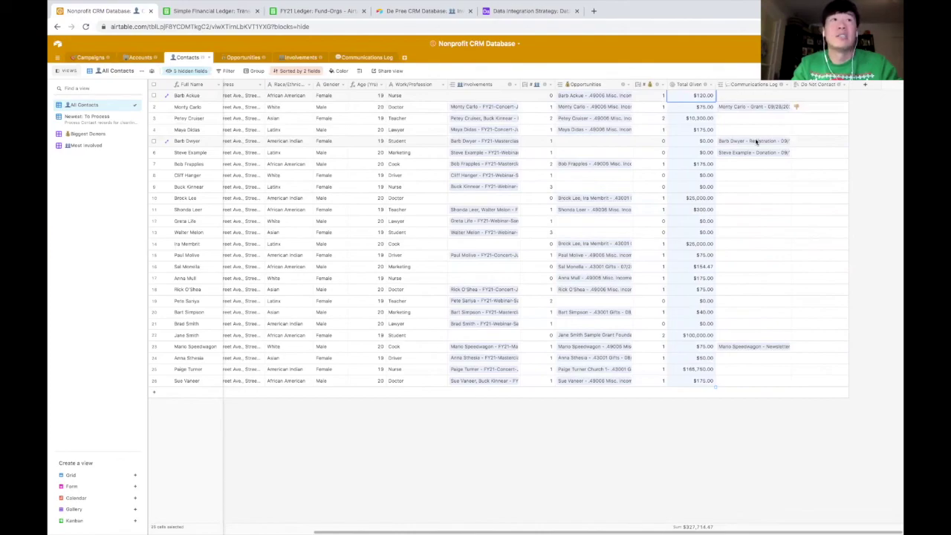
click(815, 105)
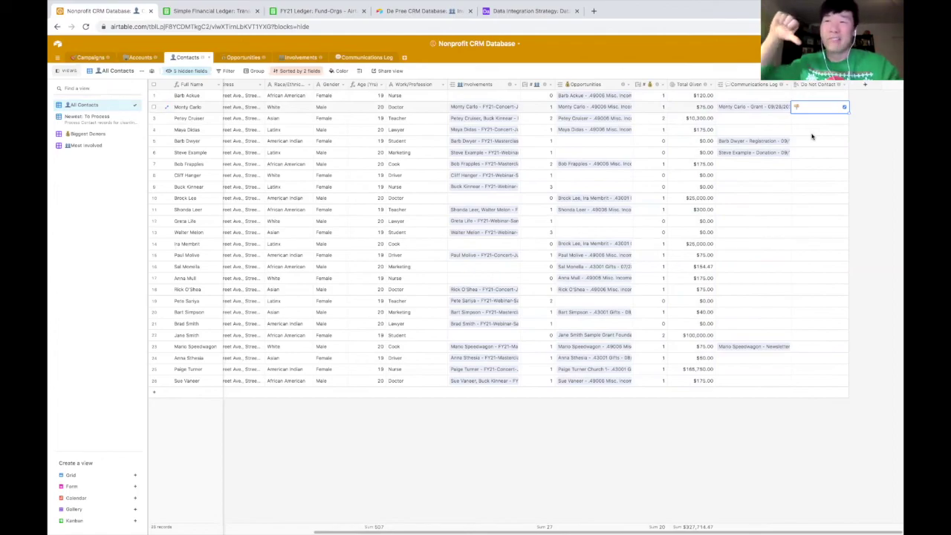
scroll(812, 136, left, 1)
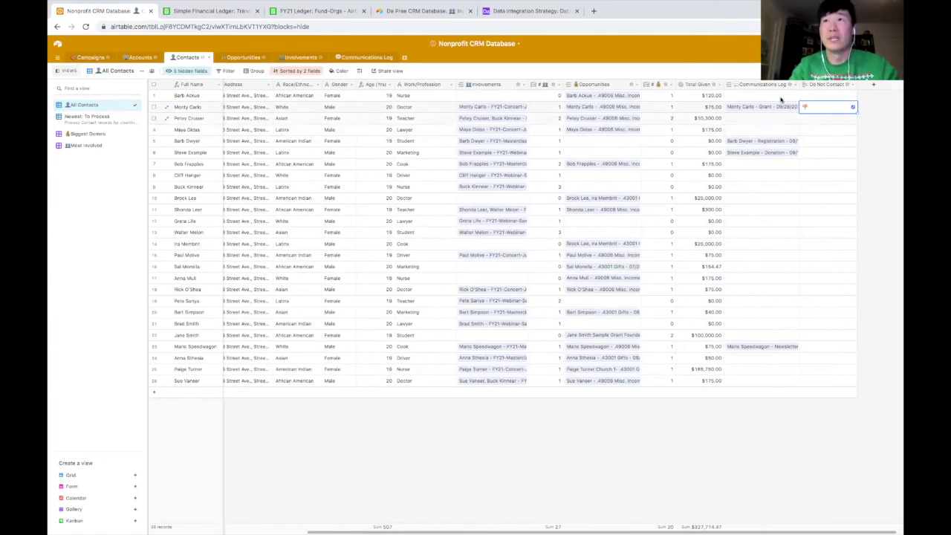
click(242, 59)
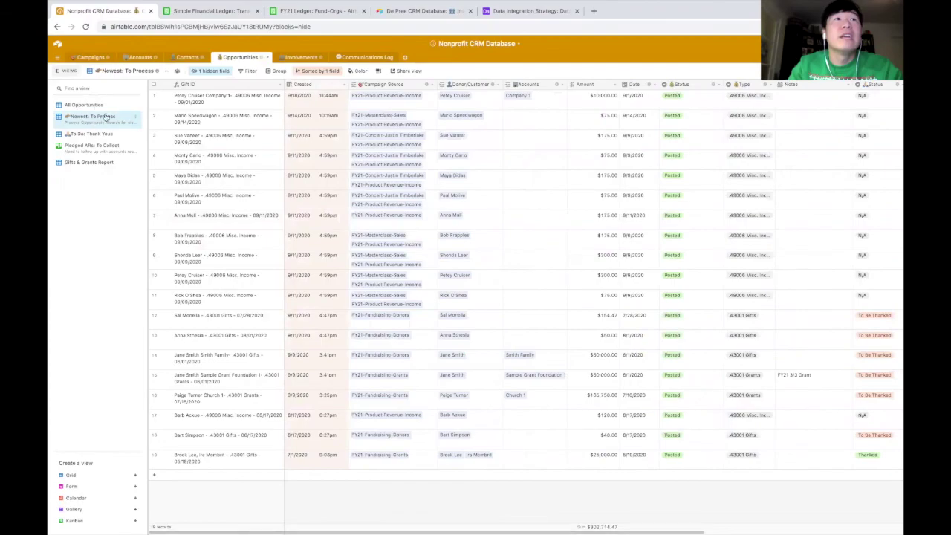
Step: Switch to the All Opportunities view and check its grouping by campaign source
click(96, 108)
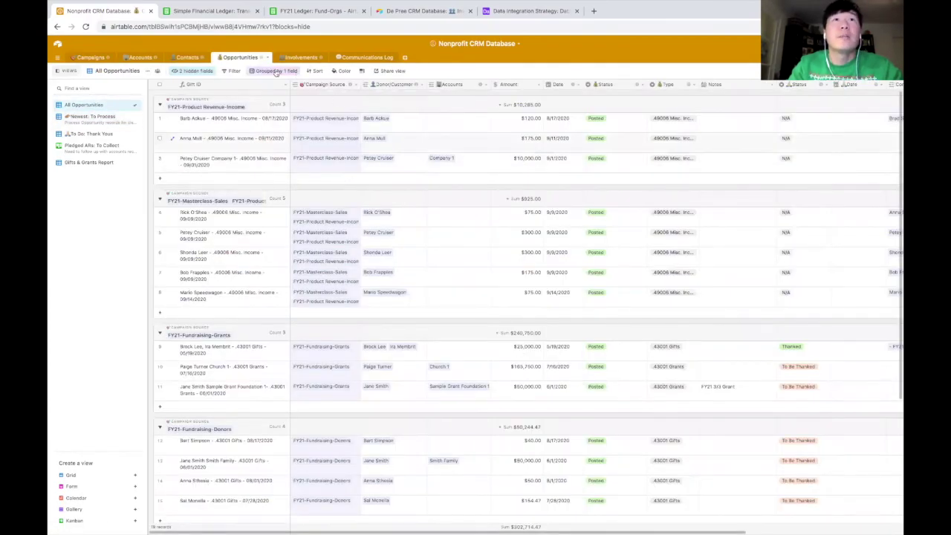
click(292, 73)
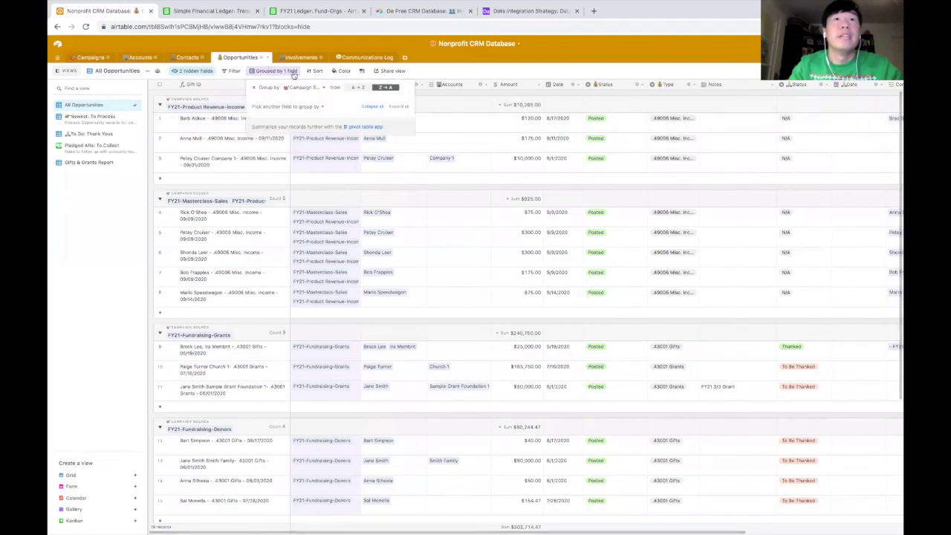
click(319, 148)
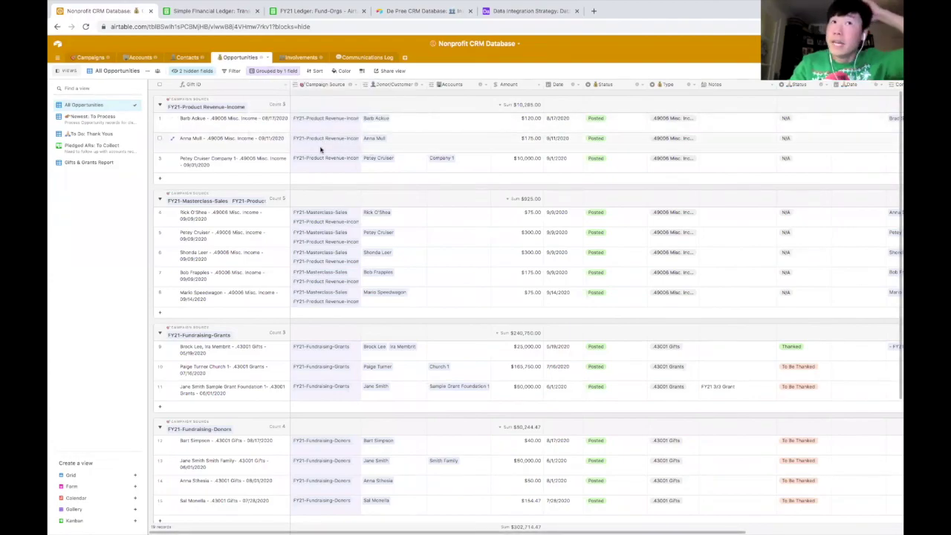
Step: Inspect the first gift's Donor, Amount, Date, Status and Type cells without changing them
click(404, 125)
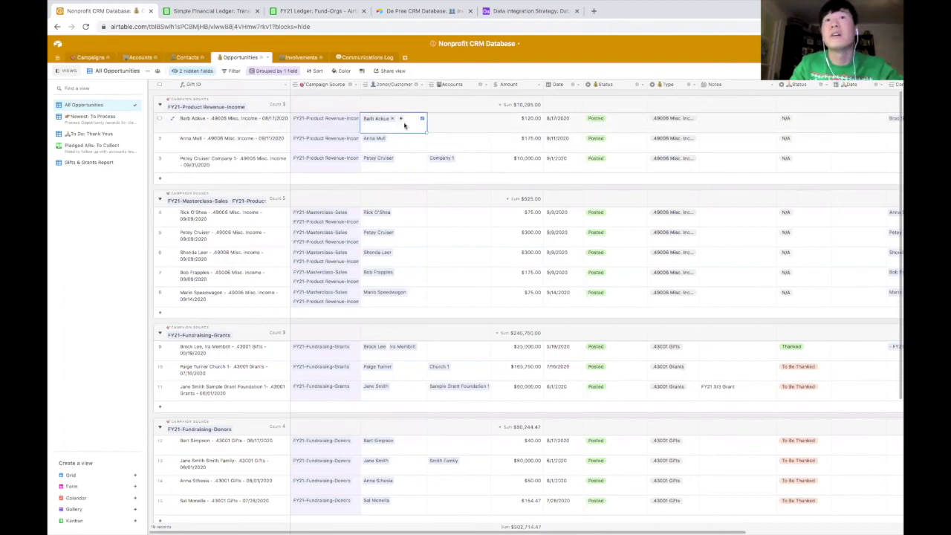
scroll(467, 119, right, 3)
click(467, 119)
click(502, 121)
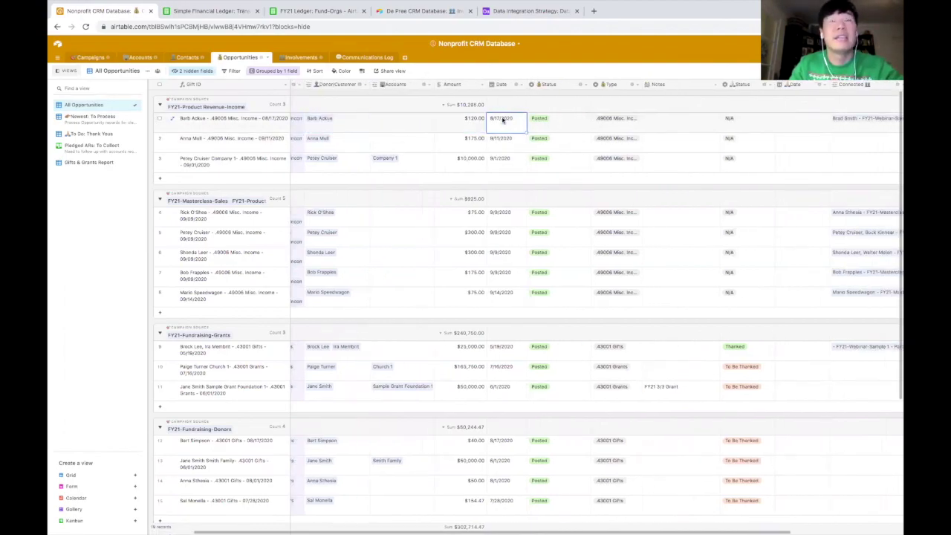
scroll(502, 121, right, 2)
click(528, 121)
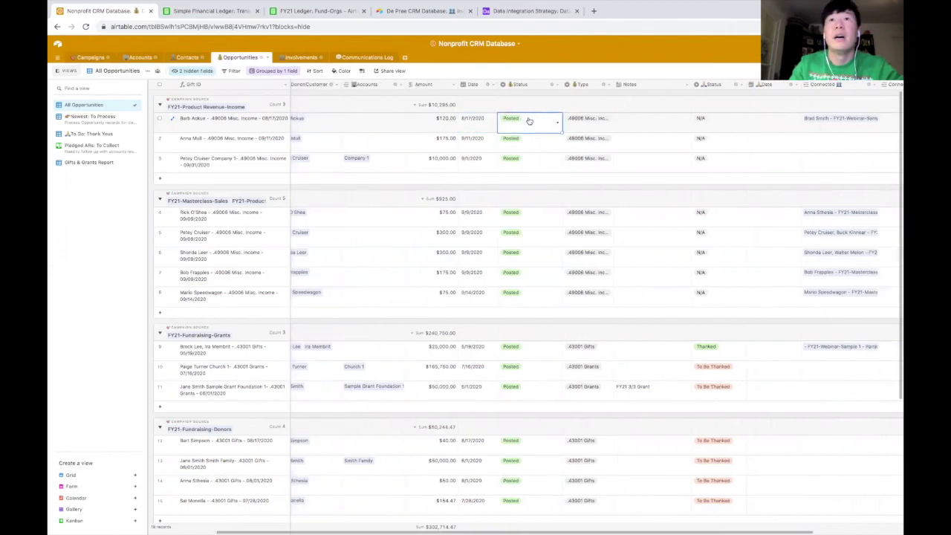
click(554, 123)
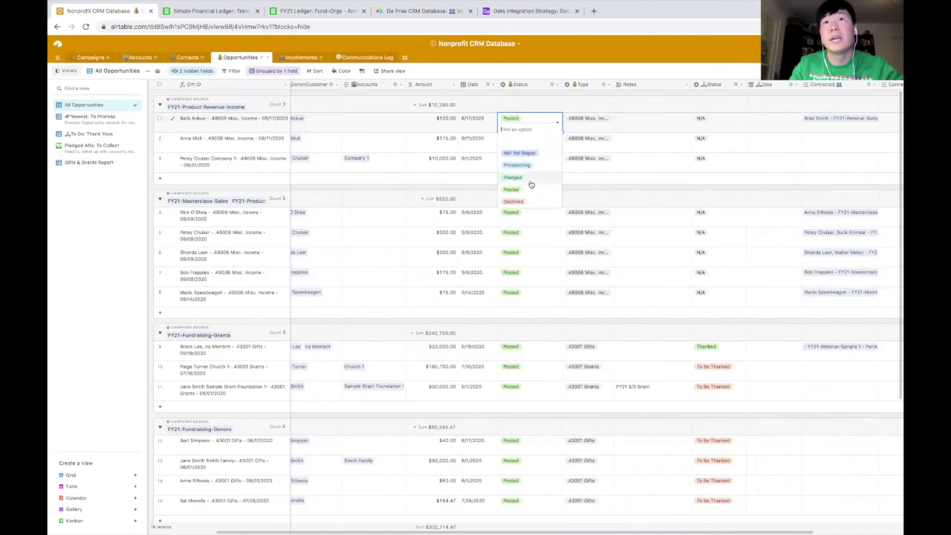
click(600, 123)
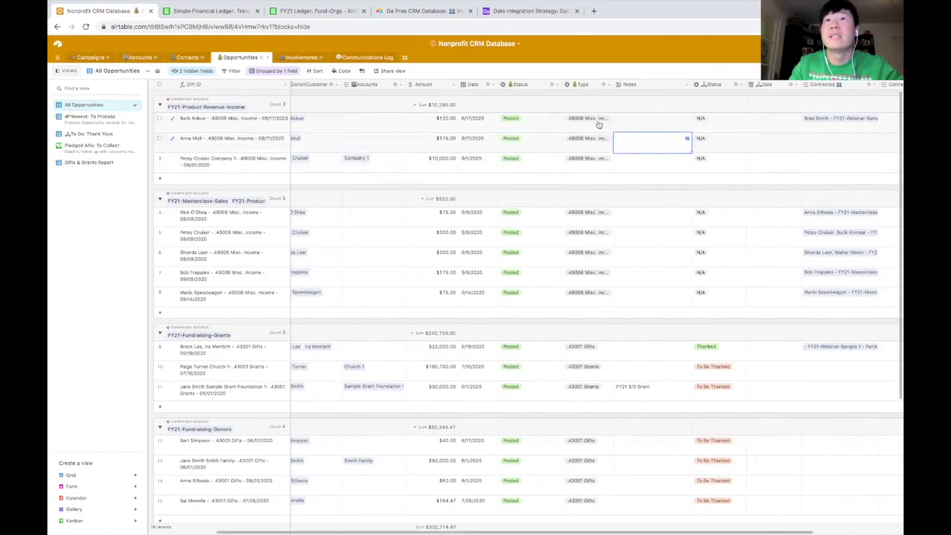
click(592, 119)
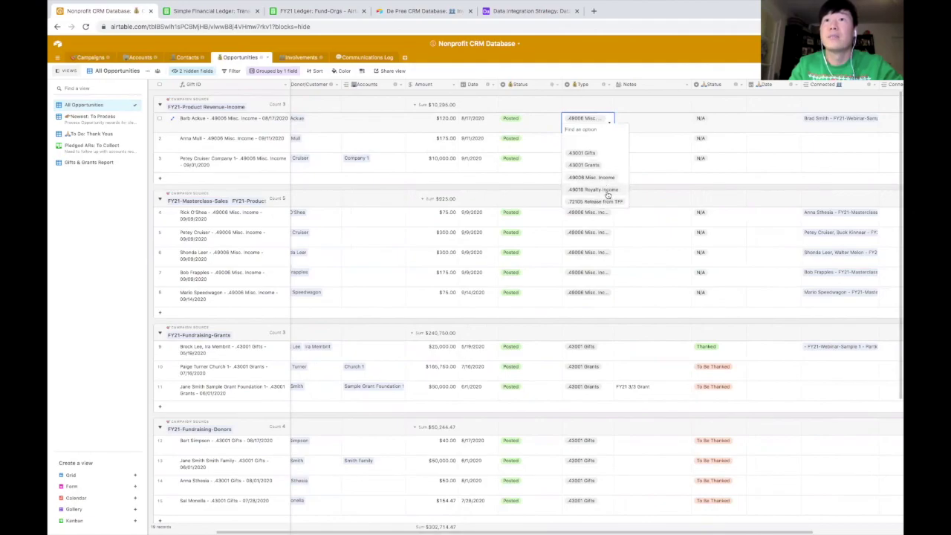
click(653, 158)
scroll(611, 146, right, 2)
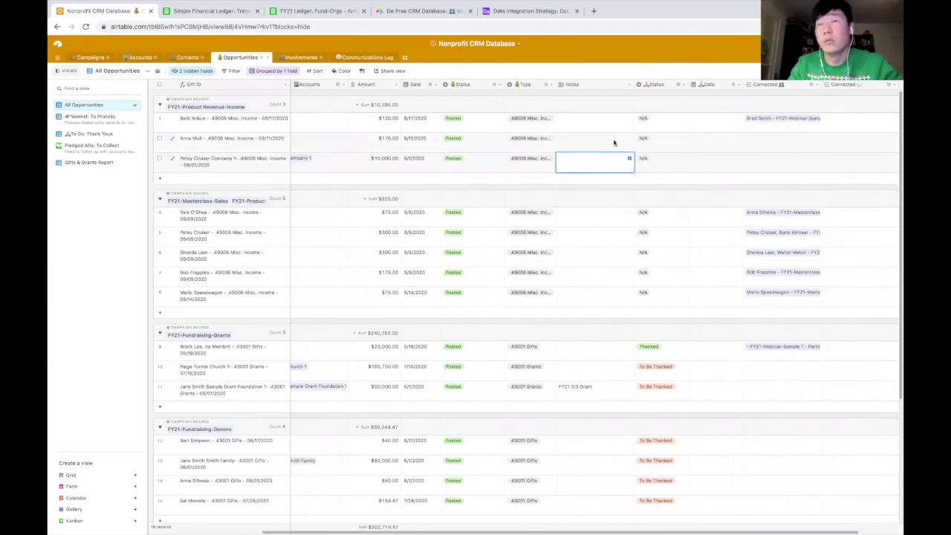
Step: Set the thank-you status of the first three gifts to N/A
click(667, 121)
key(shift+Down)
key(shift+Down)
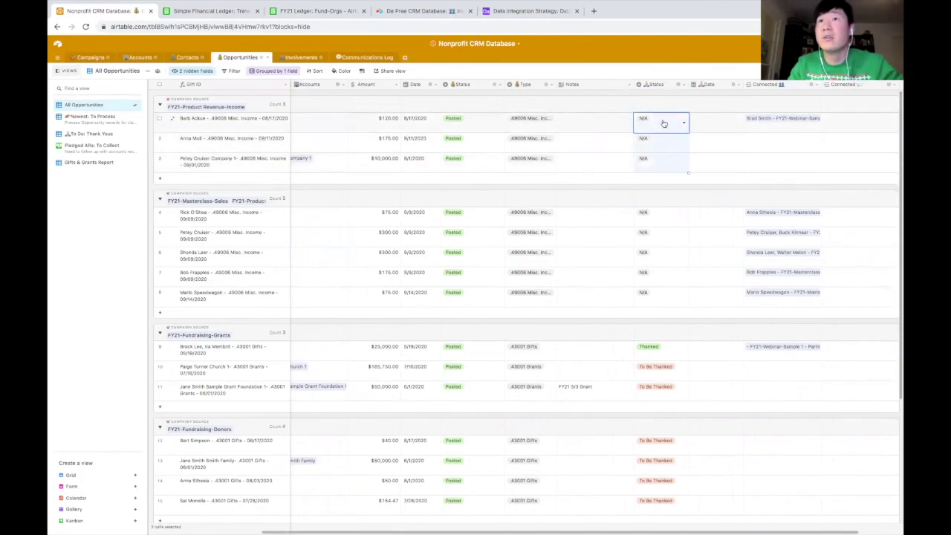
click(664, 123)
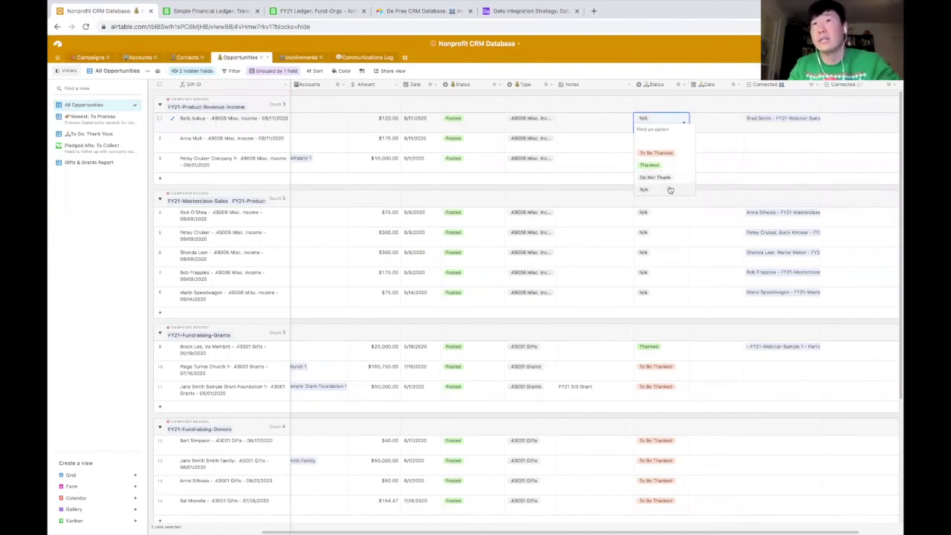
click(735, 138)
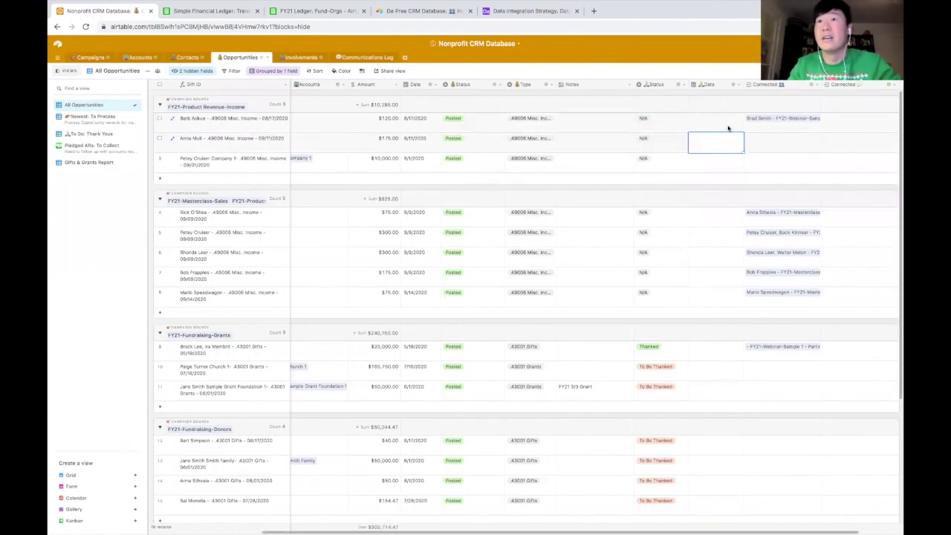
scroll(728, 128, right, 1)
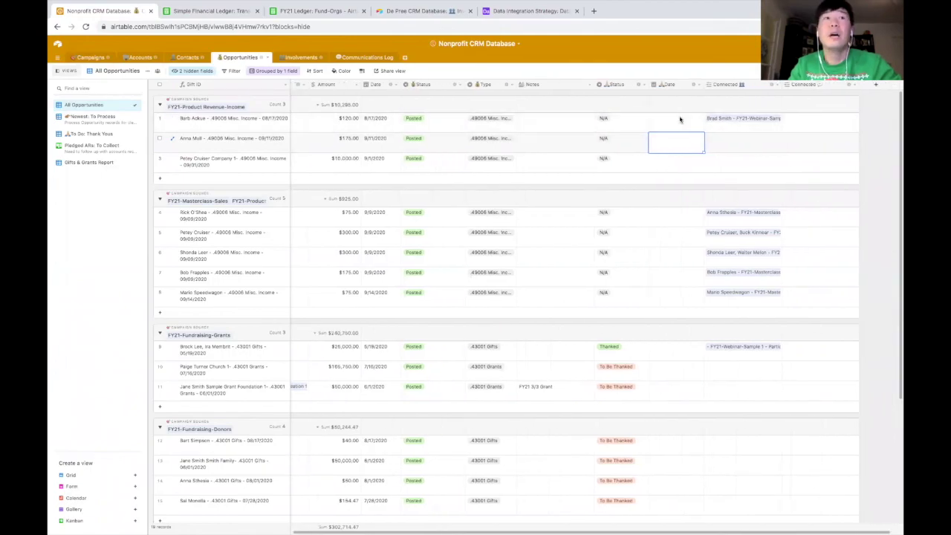
scroll(679, 121, left, 5)
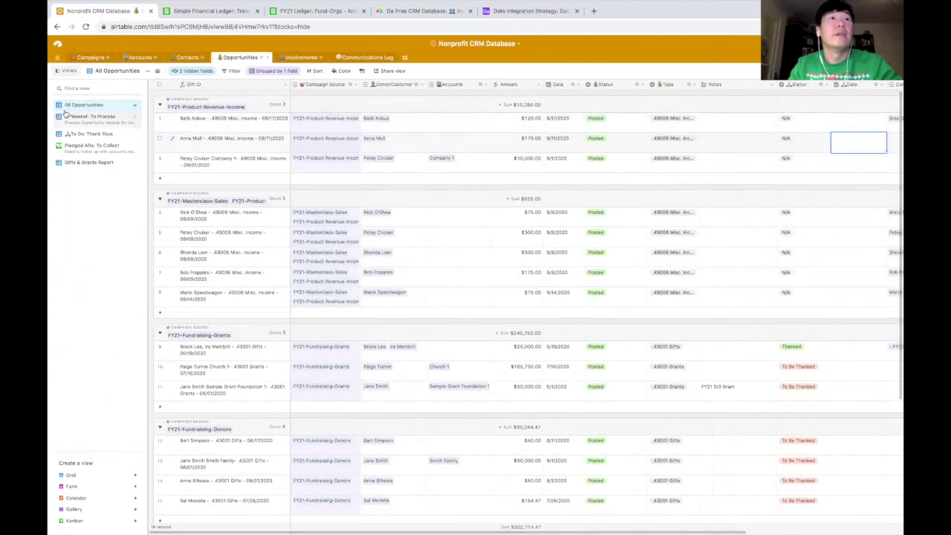
Step: Switch to the Newest: To Process view and select the newest gift's Created, then Campaign Source cell
click(82, 119)
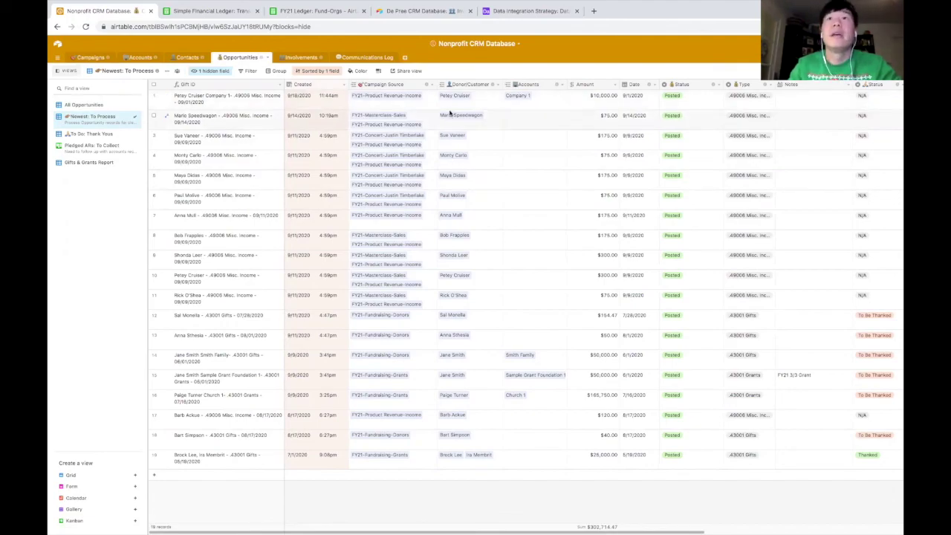
click(292, 99)
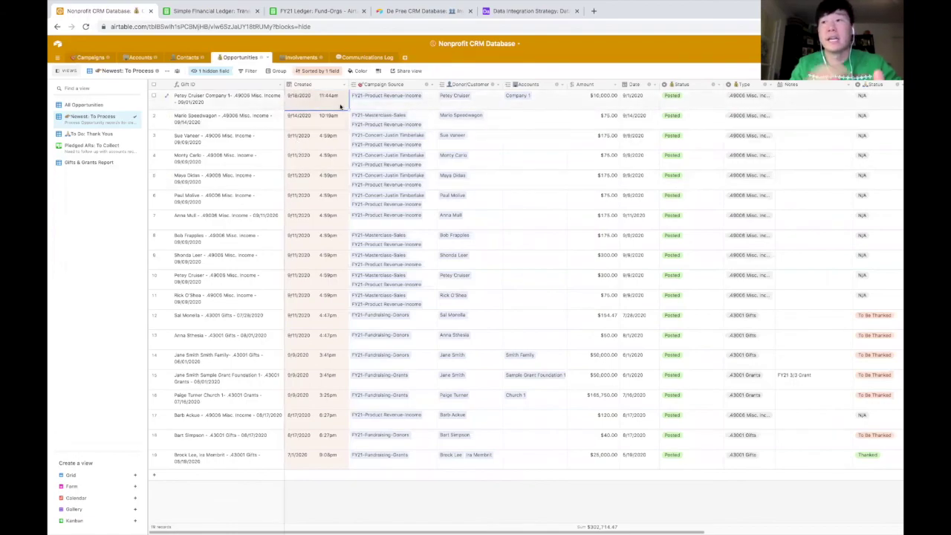
key(Right)
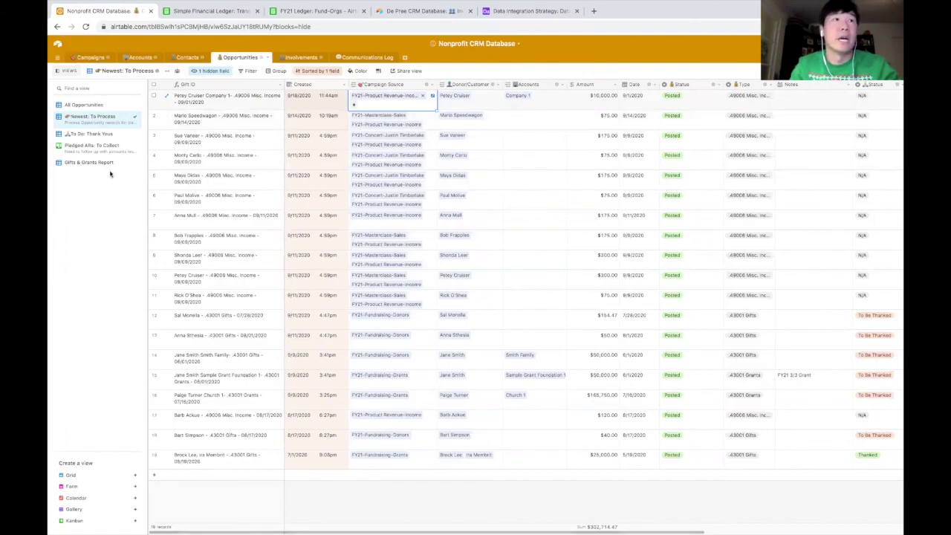
Step: In the To Do: Thank Yous view, mark the first $50 gift as Thanked
click(100, 132)
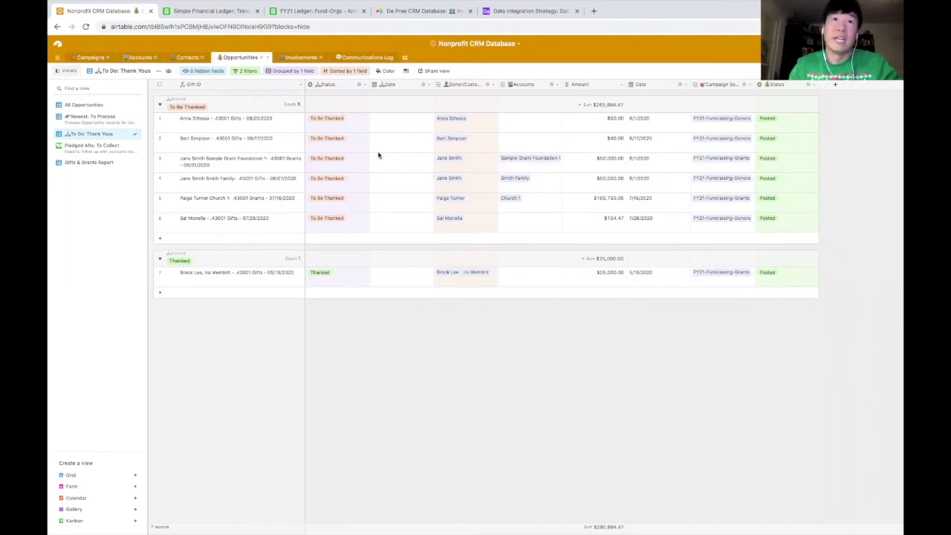
click(401, 123)
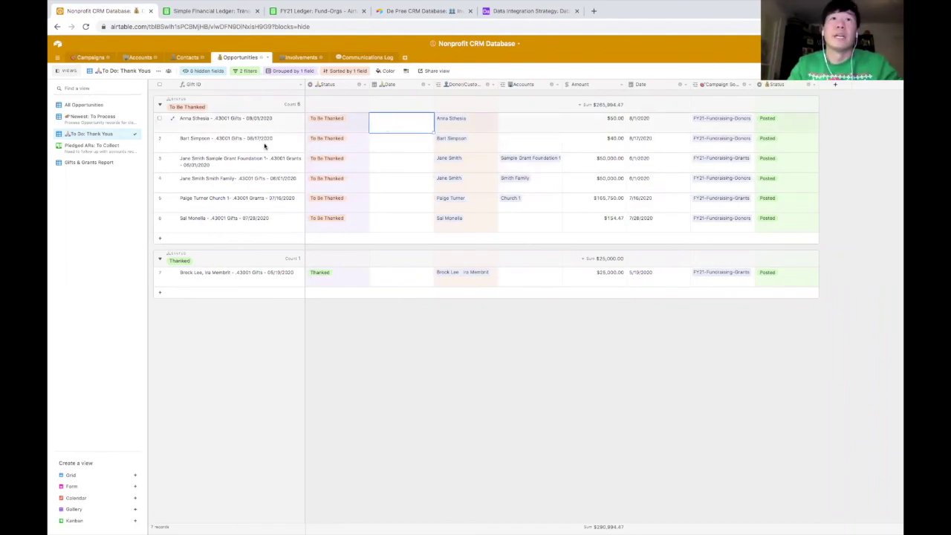
click(346, 124)
click(349, 124)
click(350, 166)
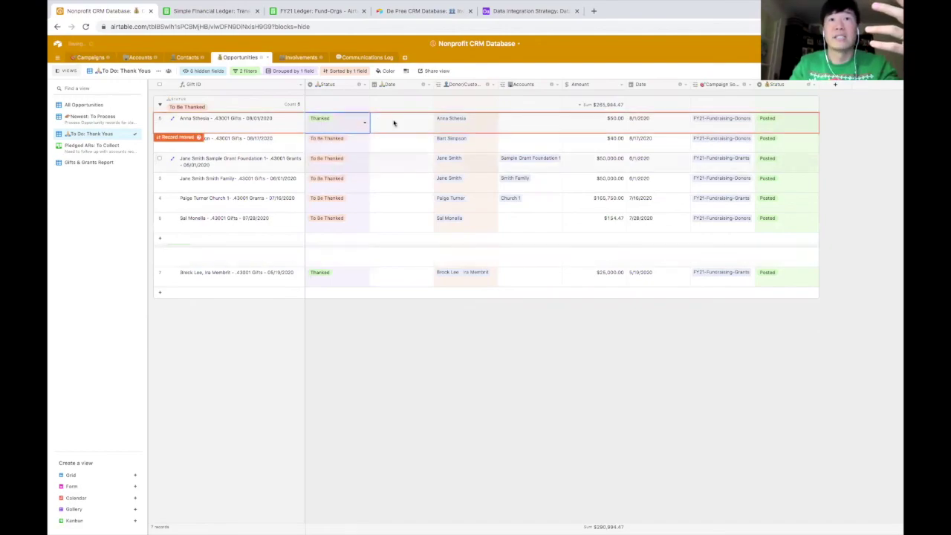
Step: Set the thanked gift's date to 12/22/2020, then open the Pledged ARs: To Collect view
click(384, 112)
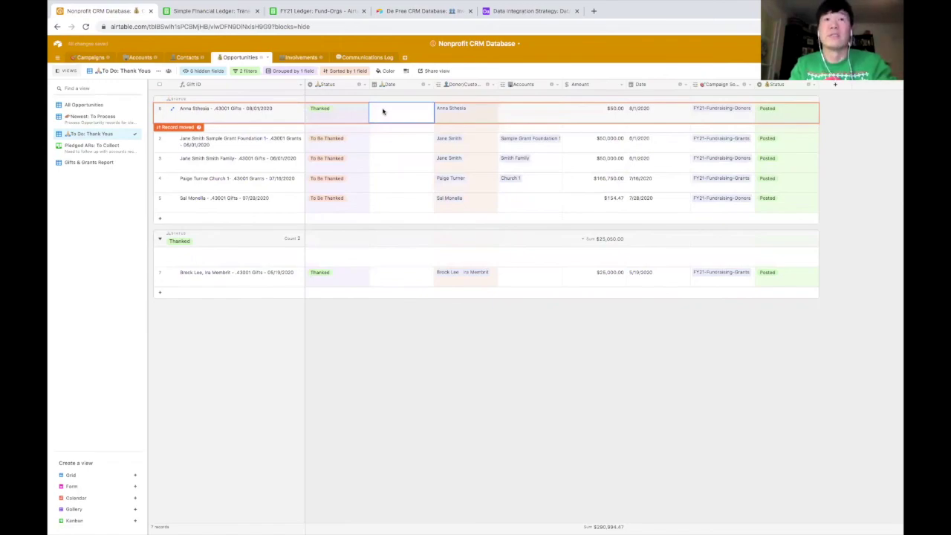
click(401, 112)
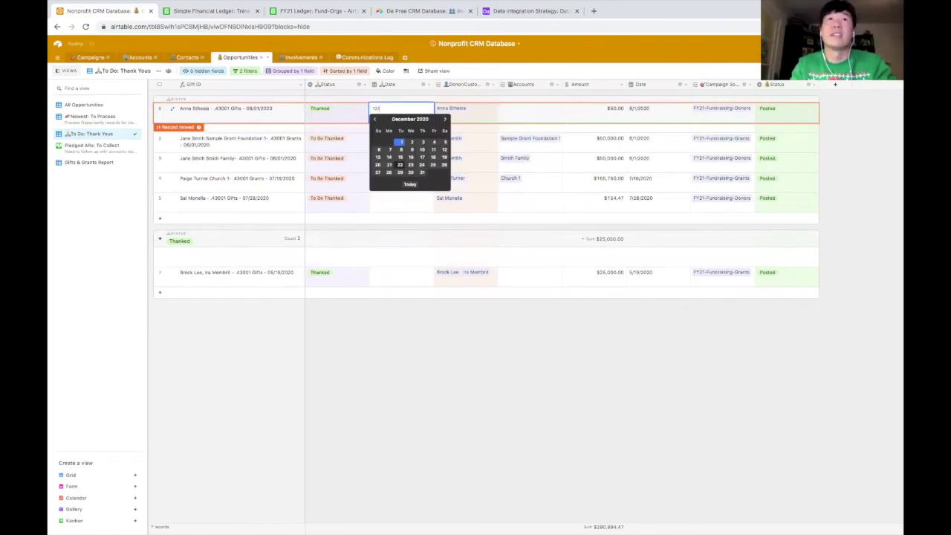
click(400, 164)
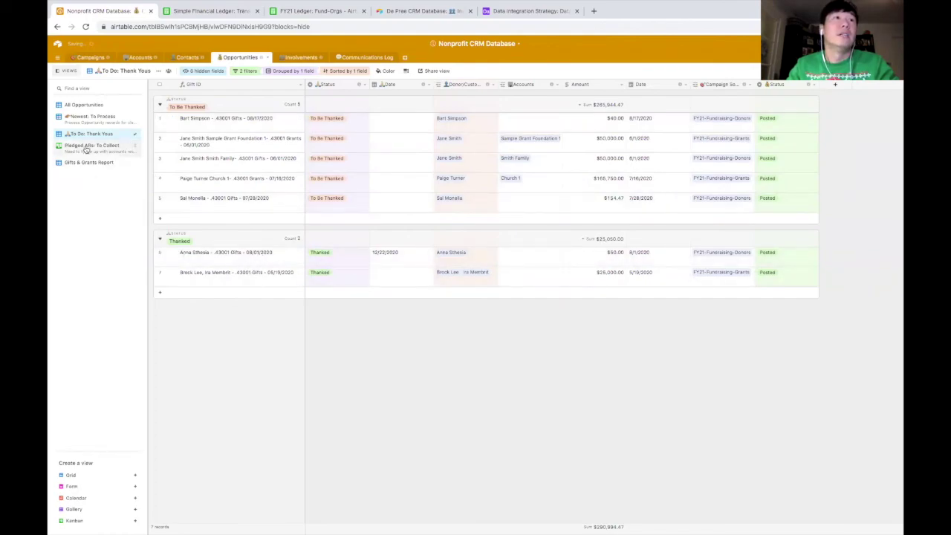
click(119, 147)
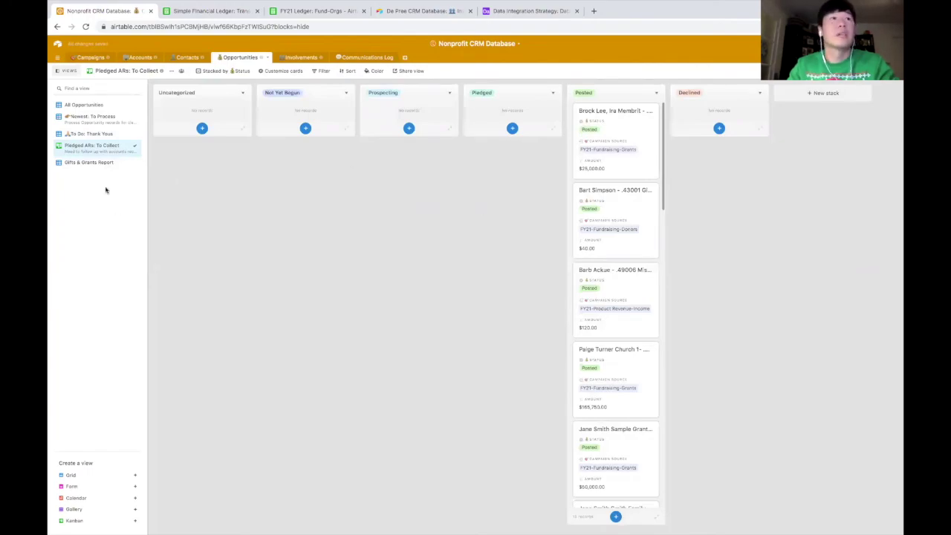
Step: Review the Gifts & Grants Report view, then open the Involvements table's Newest: To Process view
click(83, 164)
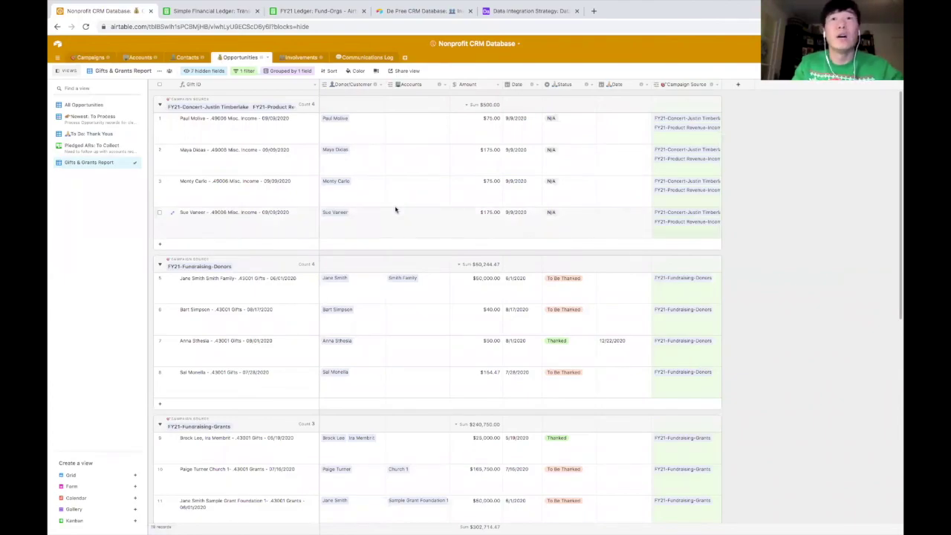
scroll(395, 209, down, 1)
scroll(395, 210, up, 1)
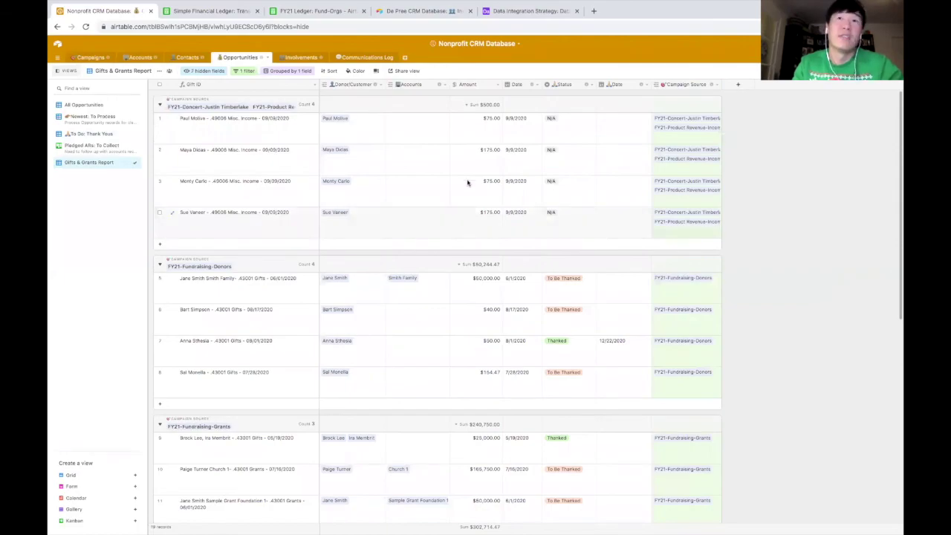
scroll(467, 181, down, 4)
scroll(467, 182, up, 4)
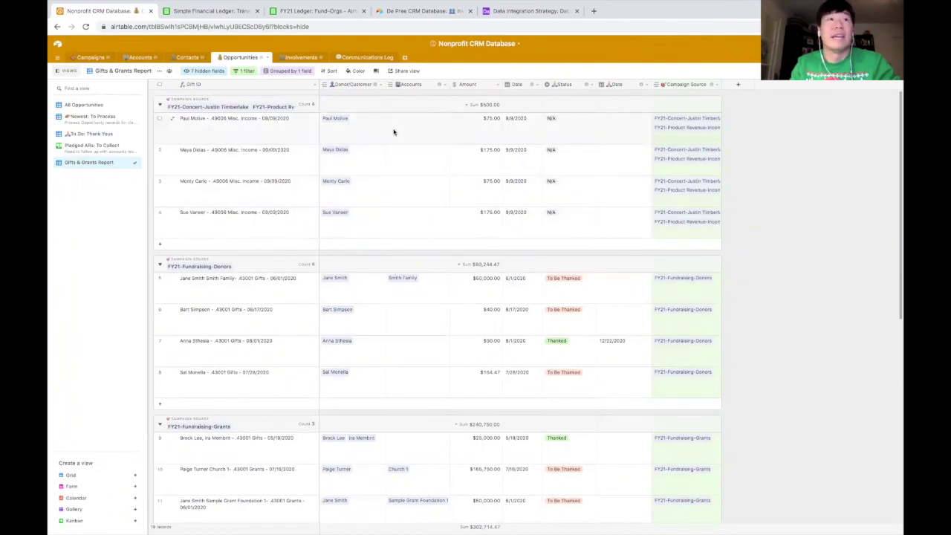
click(310, 58)
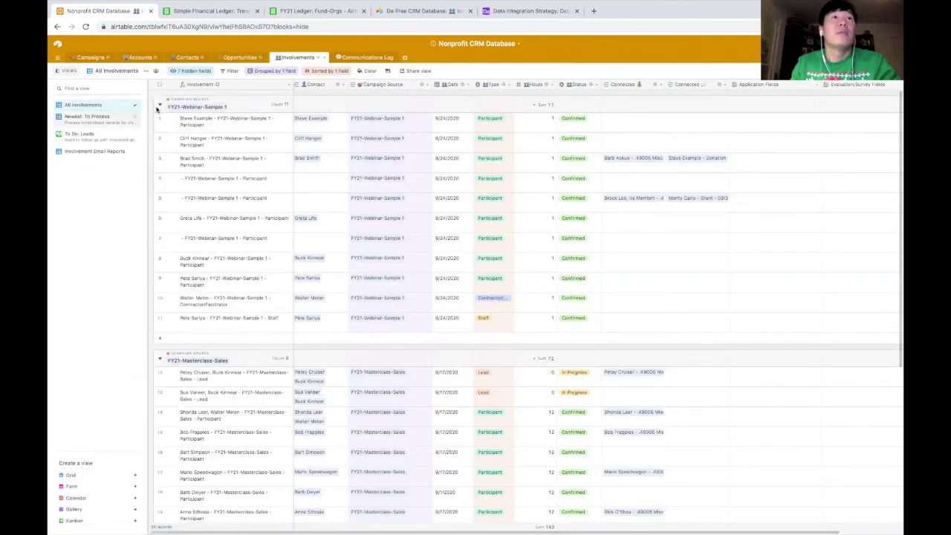
click(87, 118)
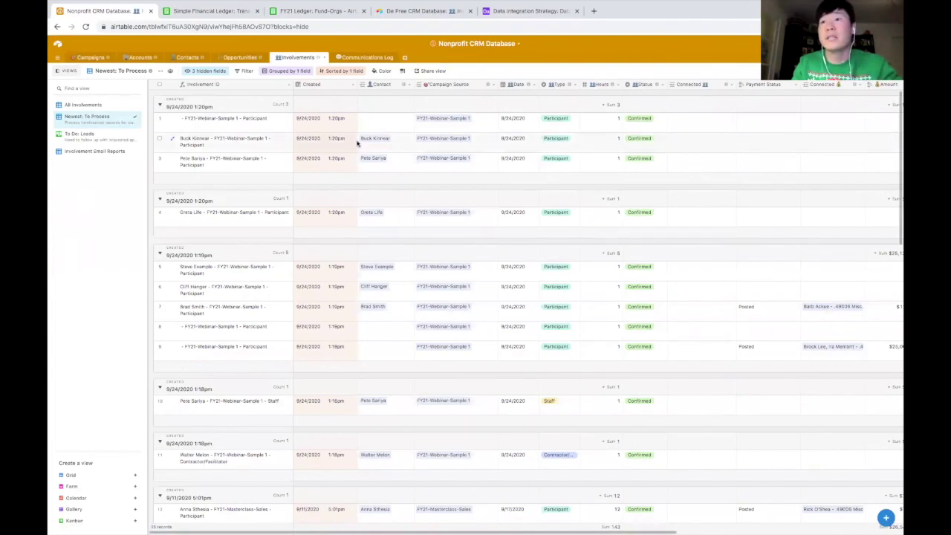
Step: Link a contact to the newest webinar involvement's empty Contact cell
click(390, 119)
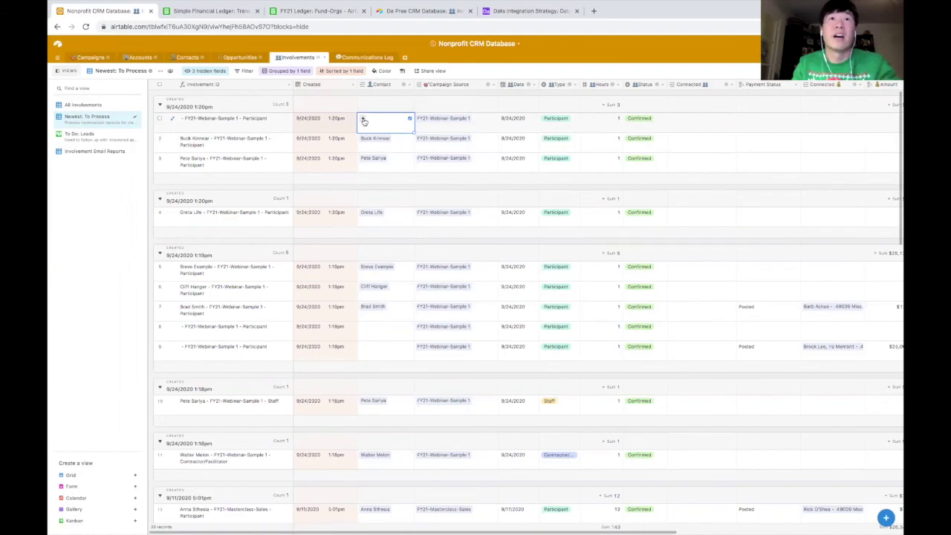
click(364, 121)
click(327, 108)
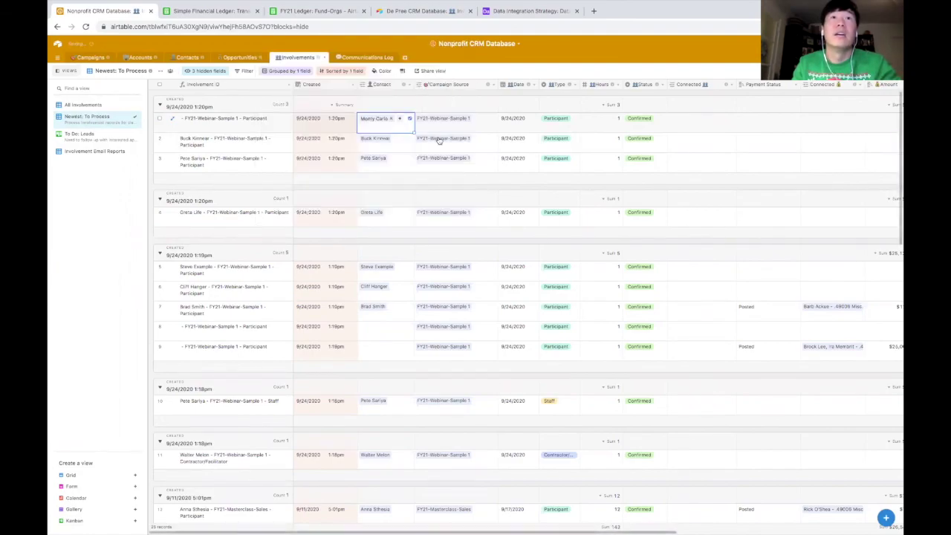
click(511, 140)
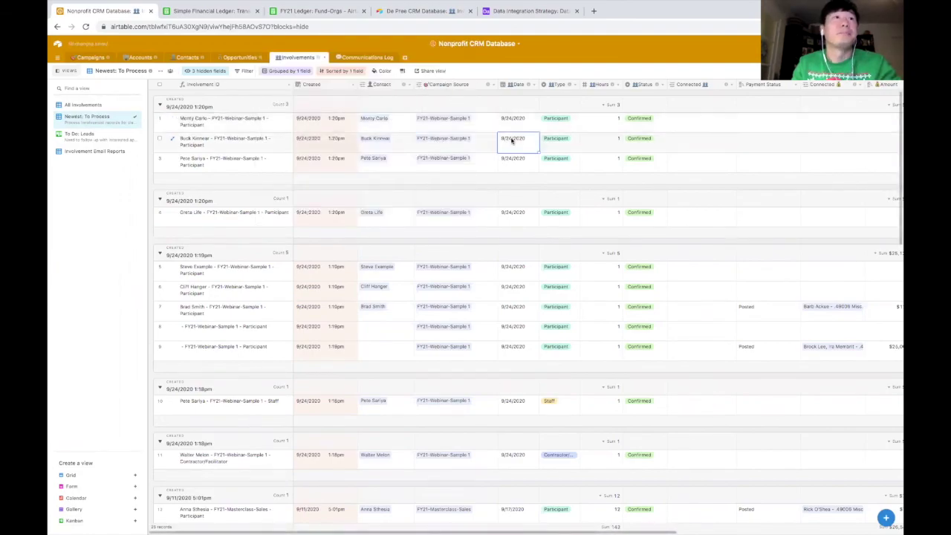
Step: Inspect the first in-progress lead on the To Do: Leads board, then open Involvement Email Reports
click(88, 138)
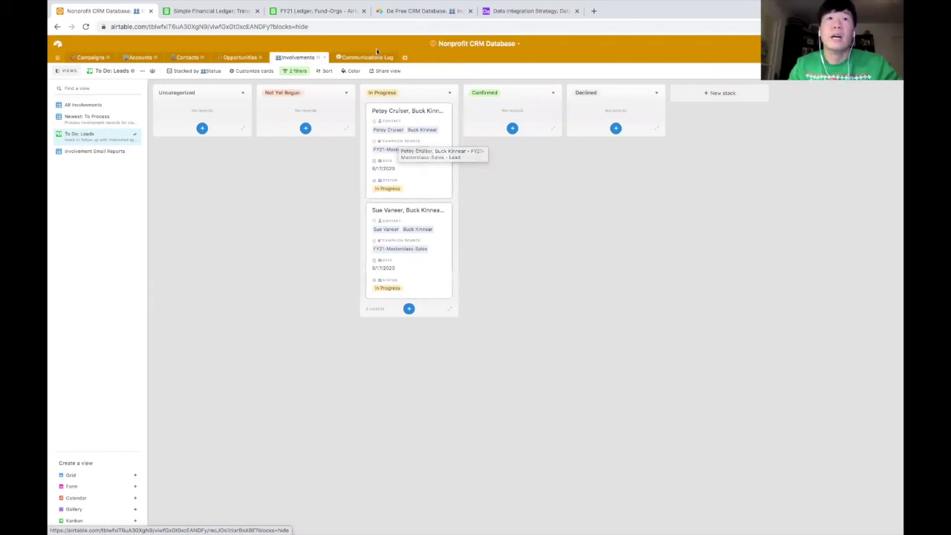
click(415, 170)
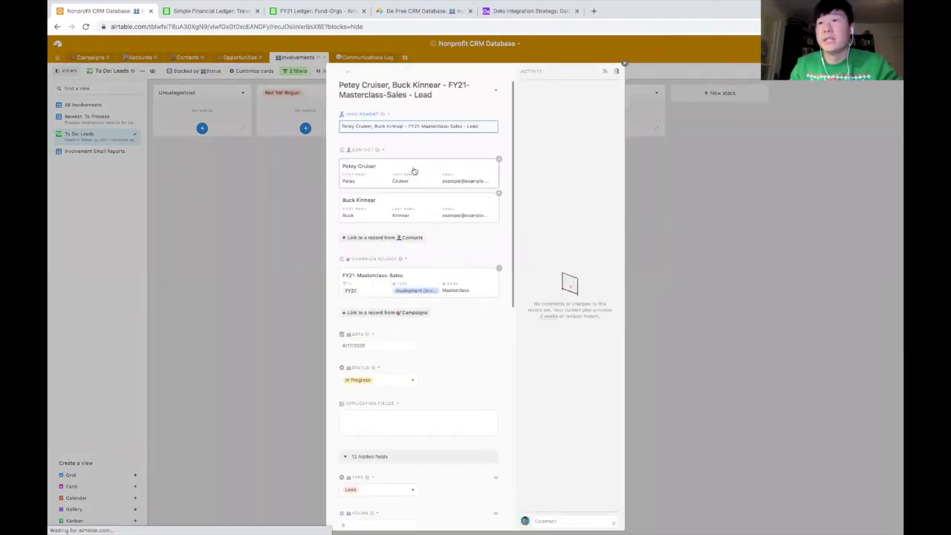
key(Escape)
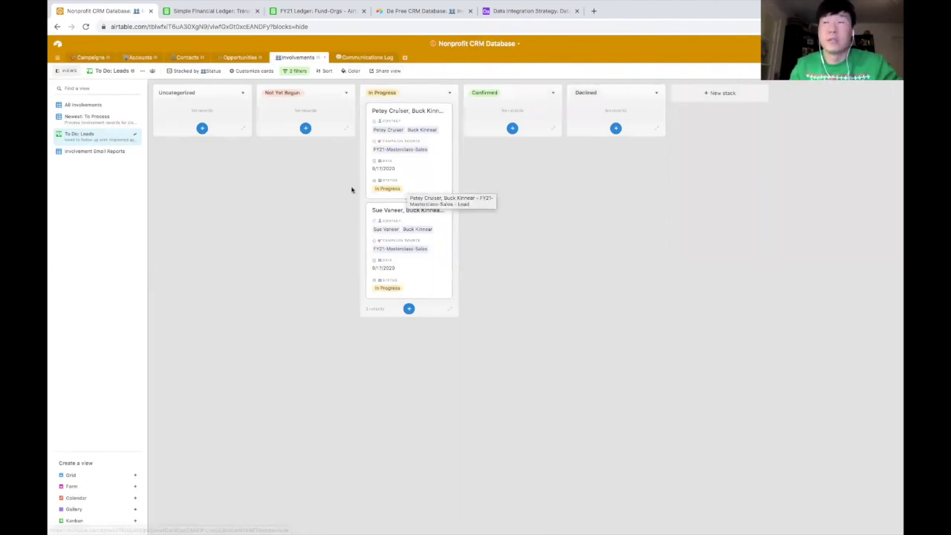
click(94, 151)
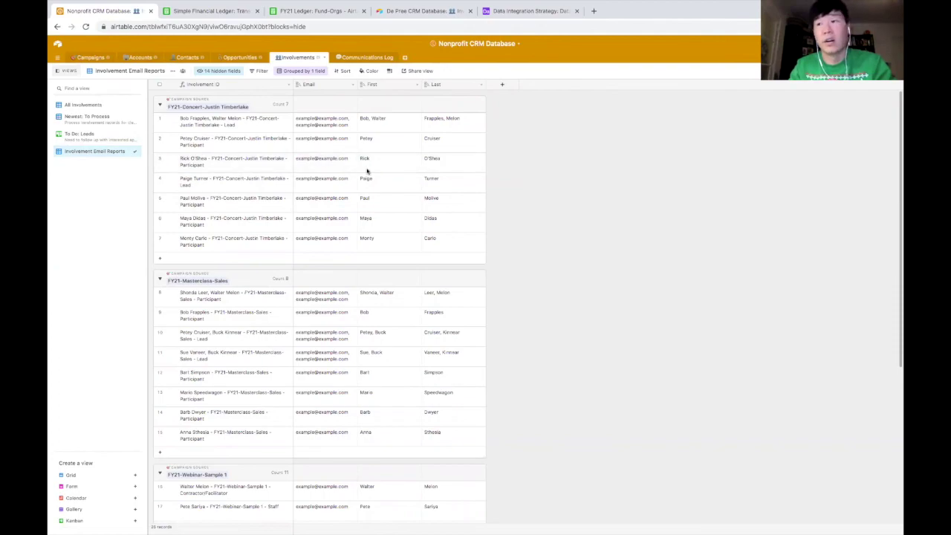
Step: Expand the first Justin Timberlake concert record's two email addresses
scroll(367, 171, down, 3)
scroll(357, 156, up, 3)
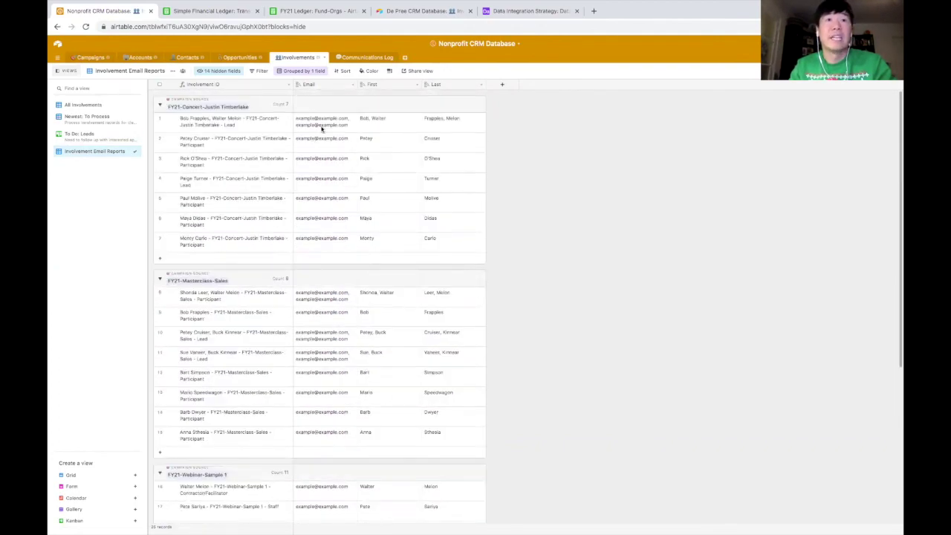
click(327, 129)
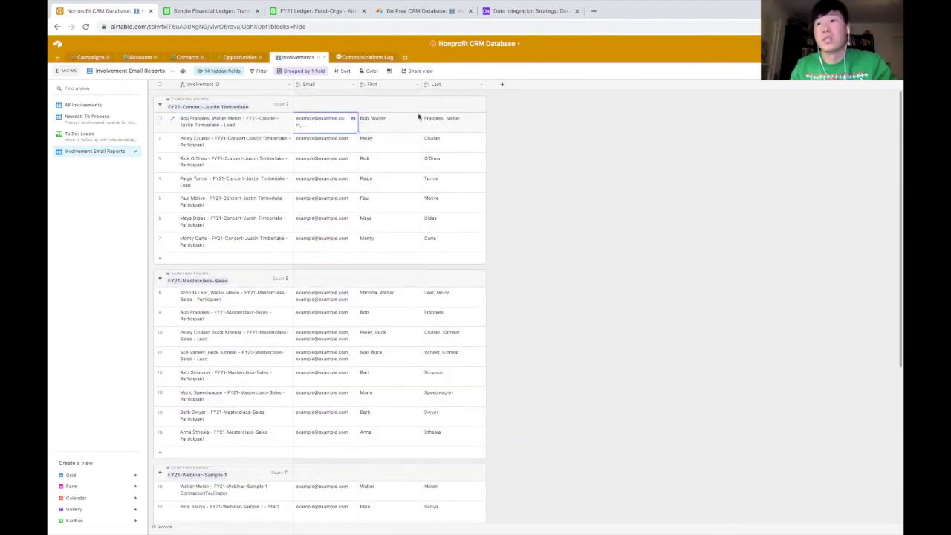
Step: Review the first logged email's title, topic, type options, comments and connected involvement
click(365, 58)
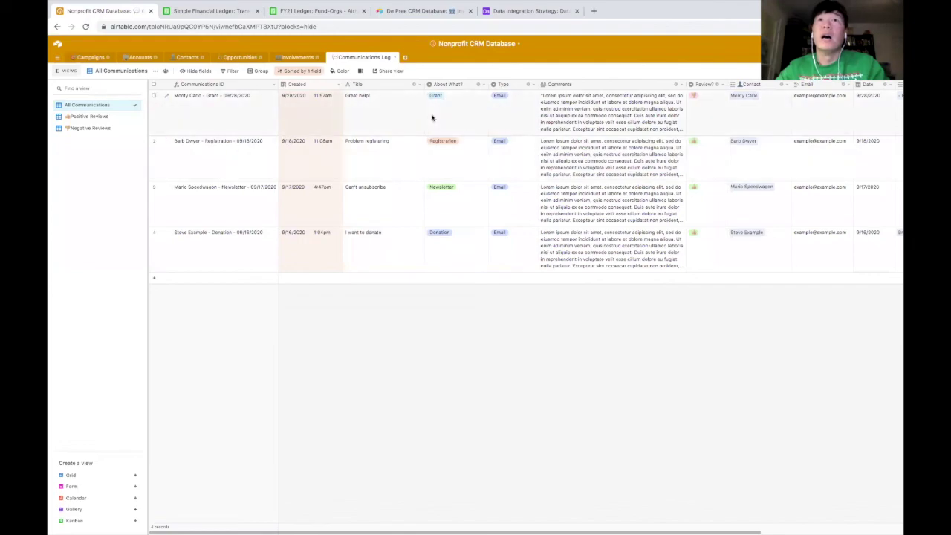
click(356, 104)
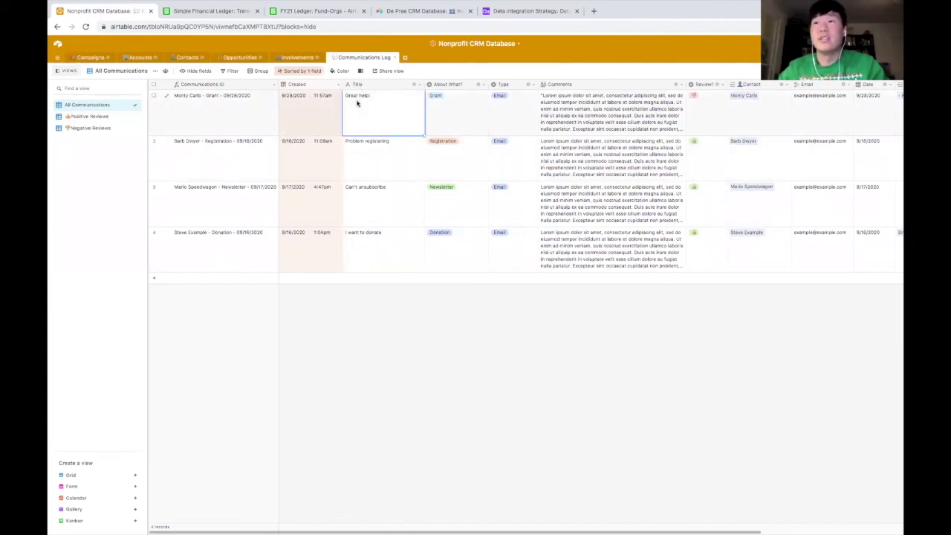
key(Right)
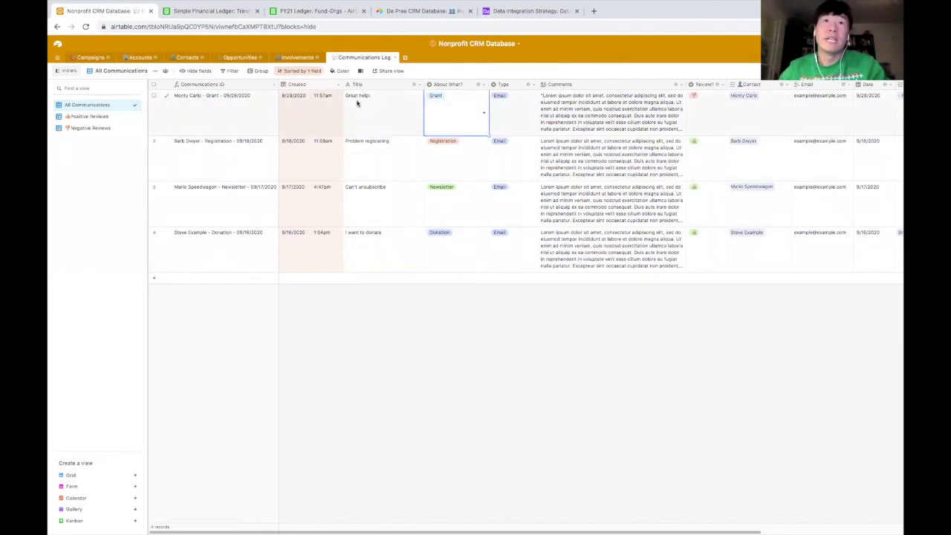
key(Right)
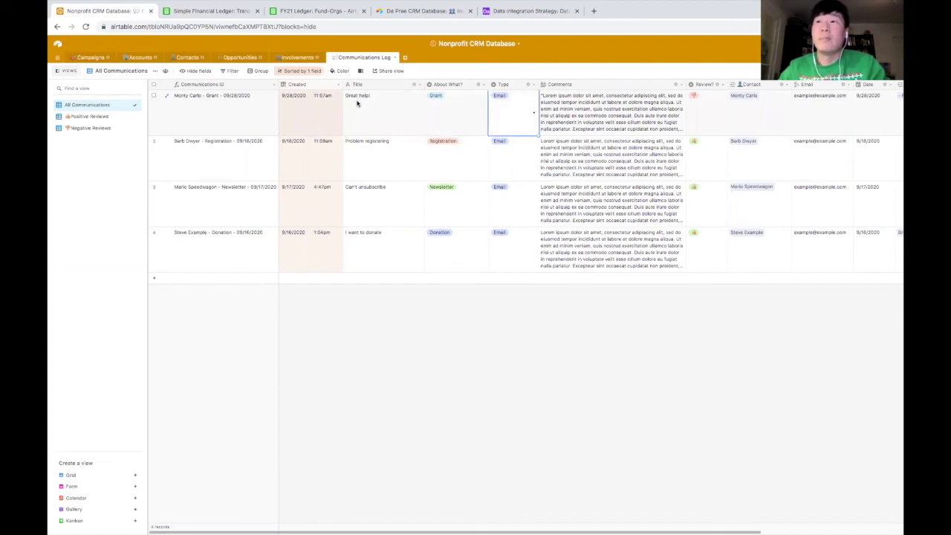
click(527, 110)
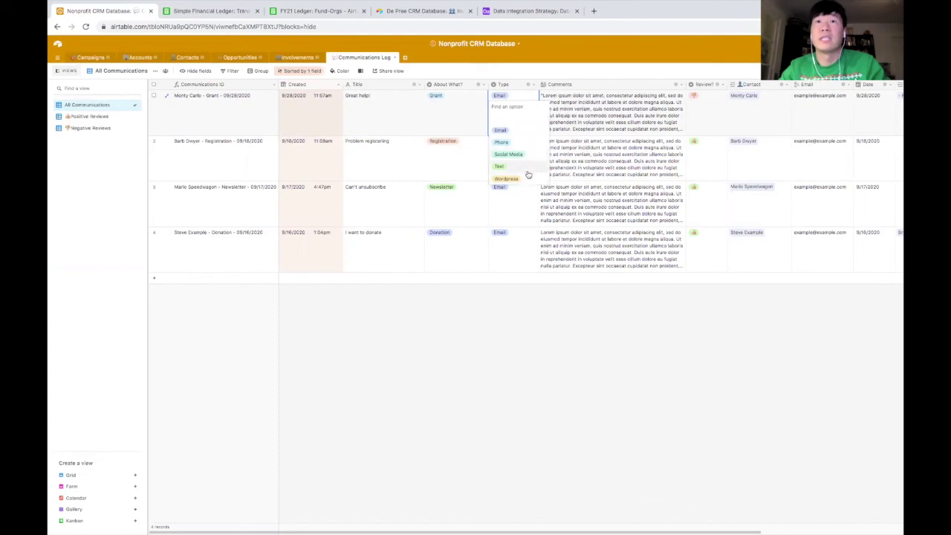
click(577, 115)
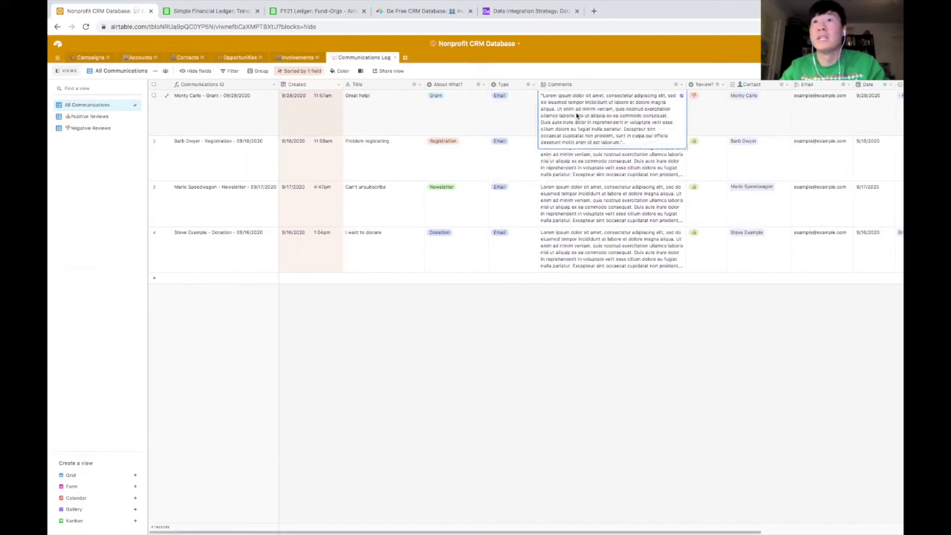
scroll(577, 115, right, 3)
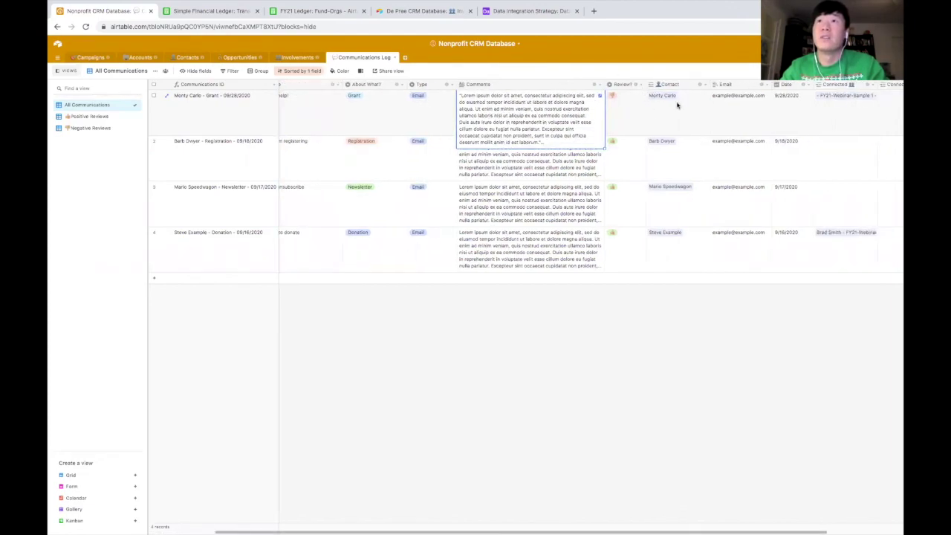
scroll(690, 106, right, 3)
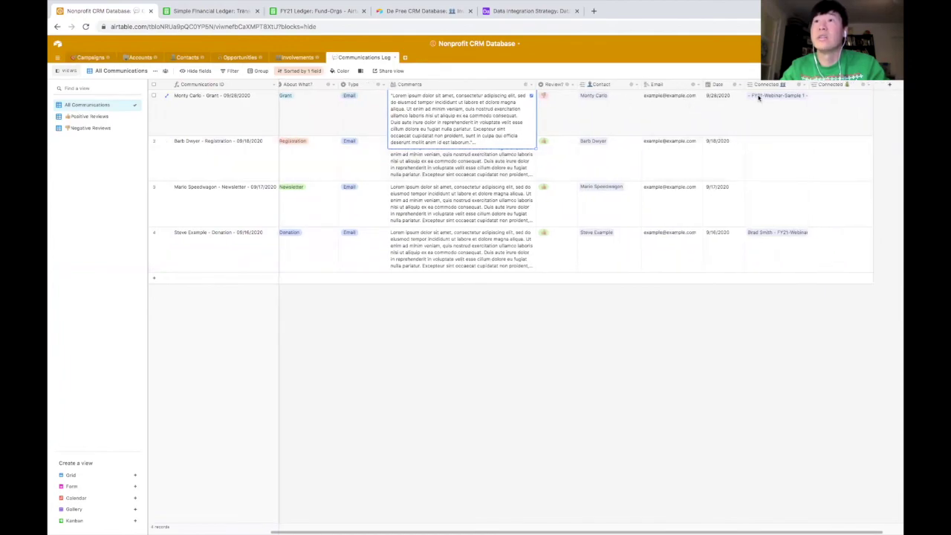
click(780, 112)
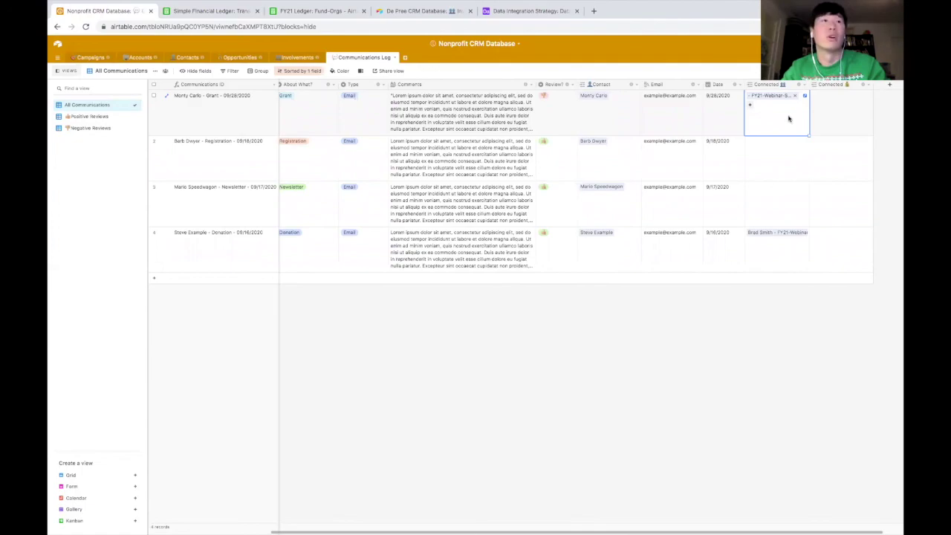
Step: Check the Positive and Negative Reviews views, then the Contacts table's Do Not Contact flag
click(90, 117)
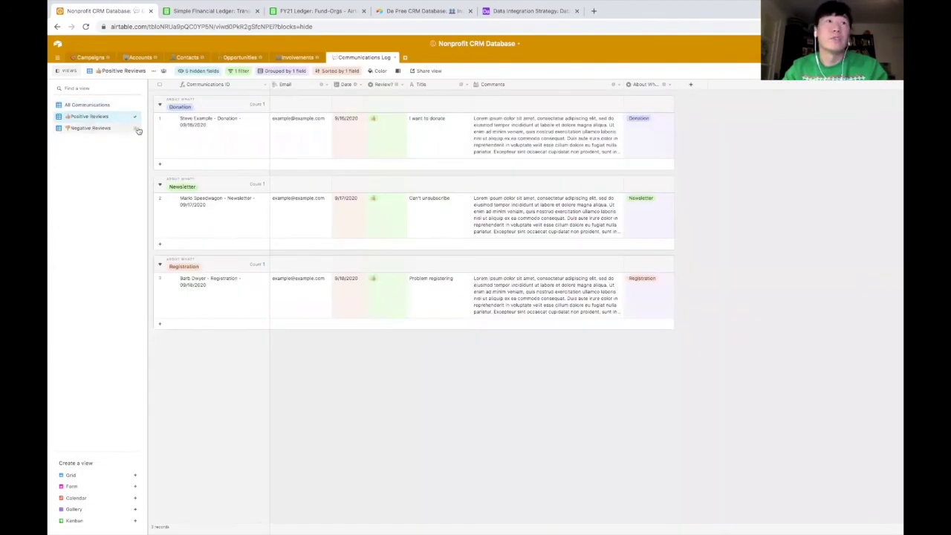
click(88, 128)
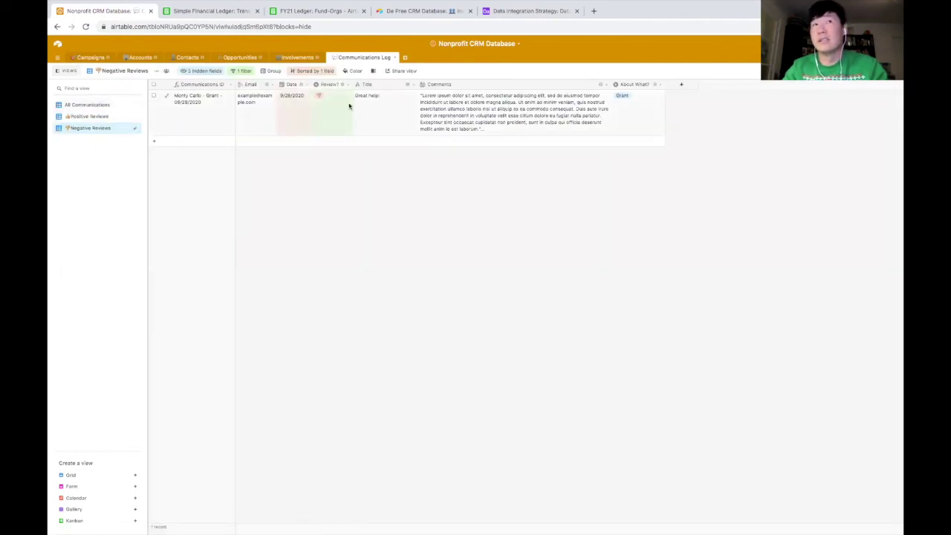
click(188, 58)
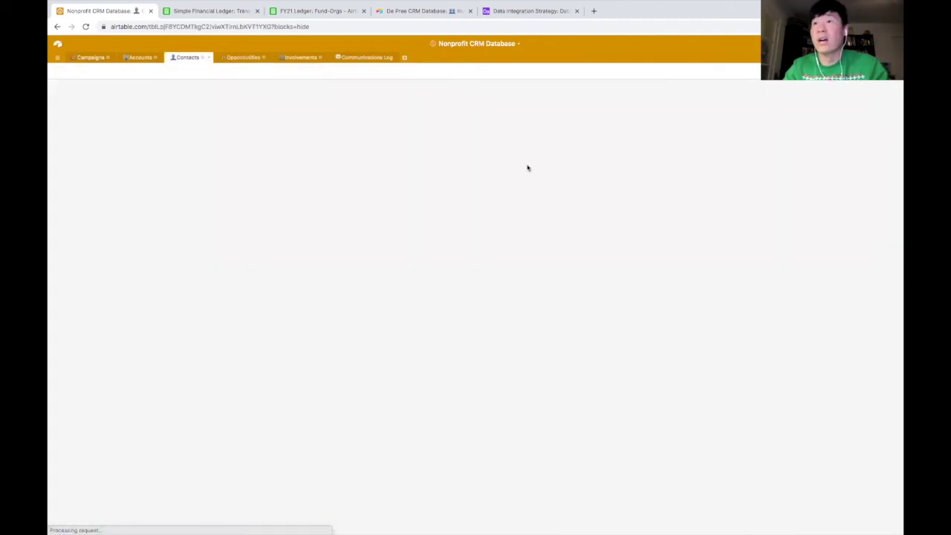
scroll(669, 171, right, 1)
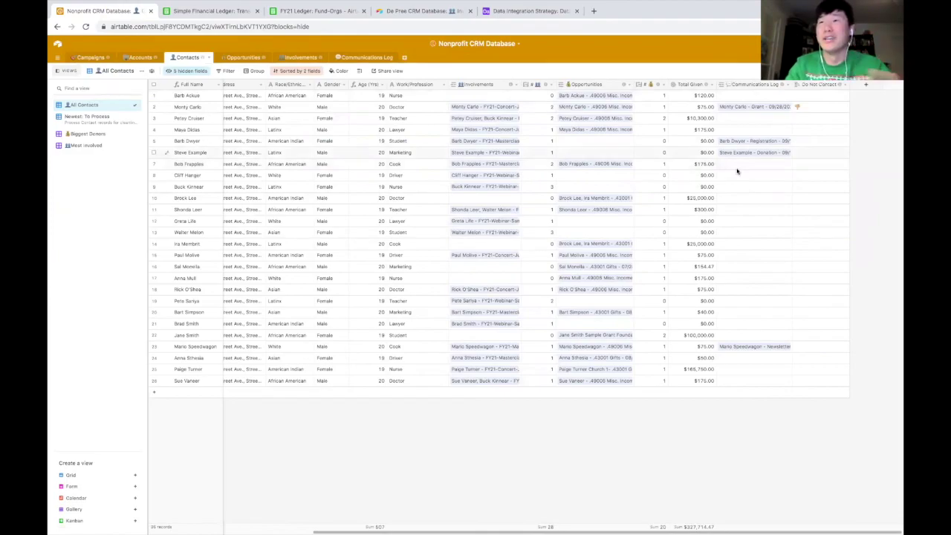
click(818, 111)
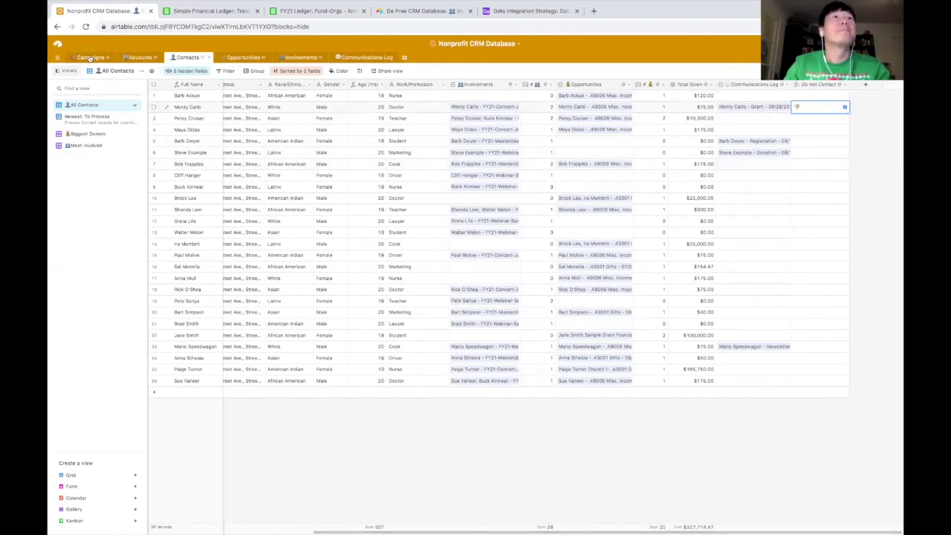
Step: Glance at the Campaigns table and return to the Communications Log's All Communications view
click(191, 52)
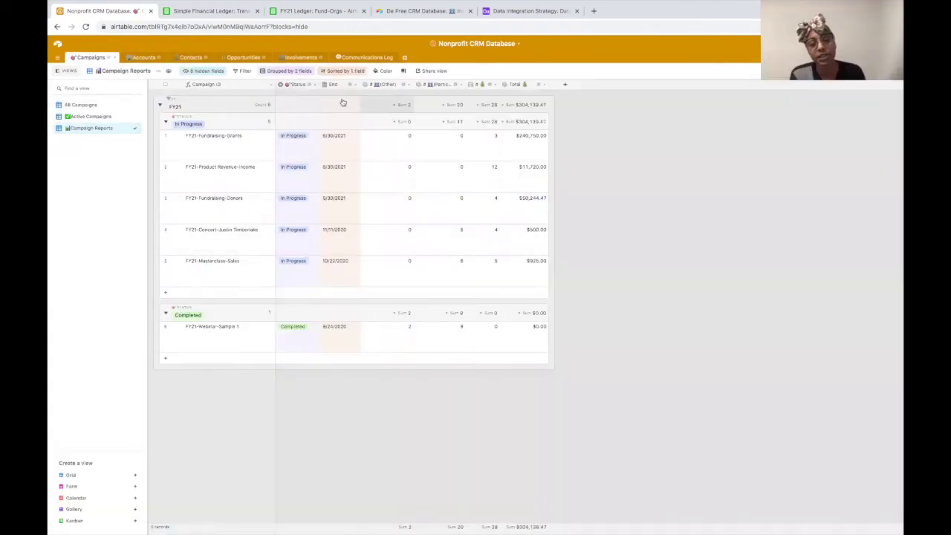
click(355, 58)
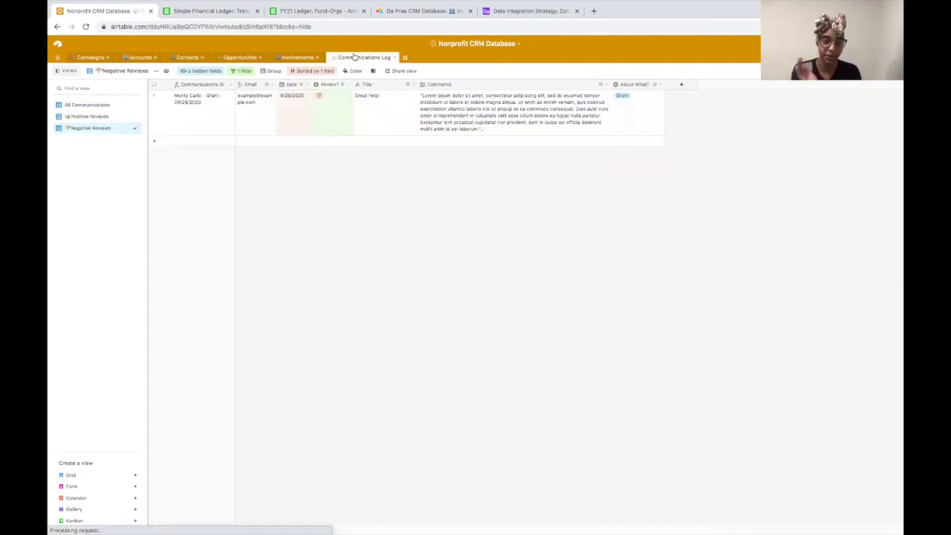
click(119, 107)
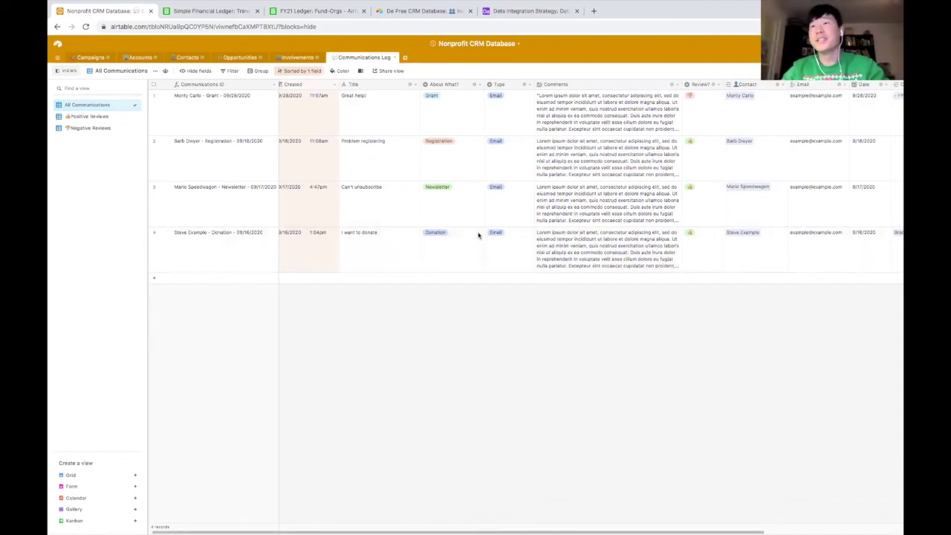
Step: Scan the All Communications columns and select the first email's linked record
scroll(479, 235, right, 5)
scroll(479, 235, left, 5)
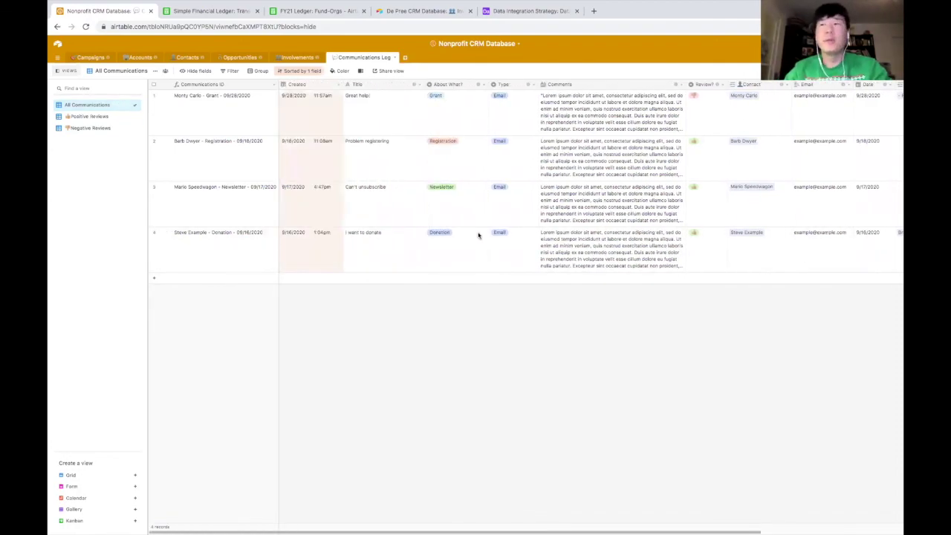
scroll(478, 235, right, 5)
scroll(479, 235, left, 5)
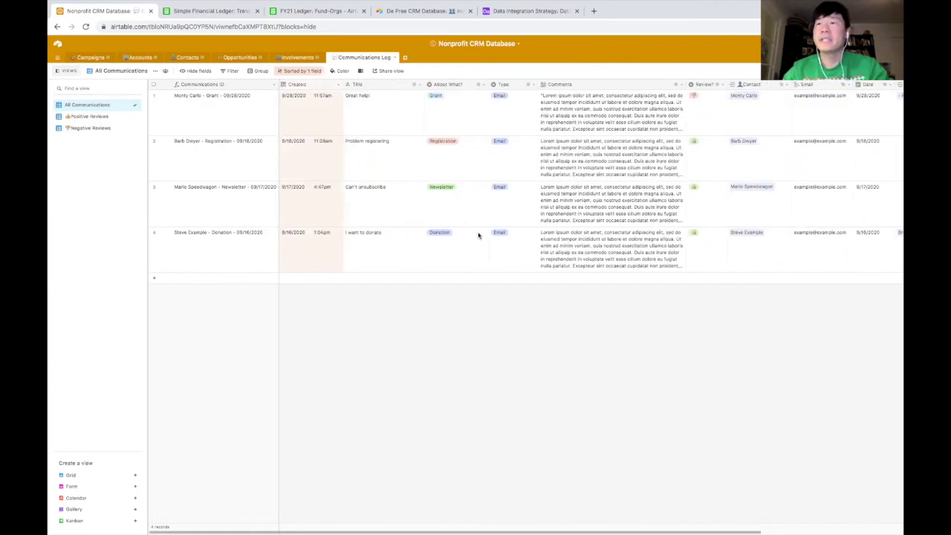
scroll(478, 235, right, 5)
scroll(479, 235, left, 5)
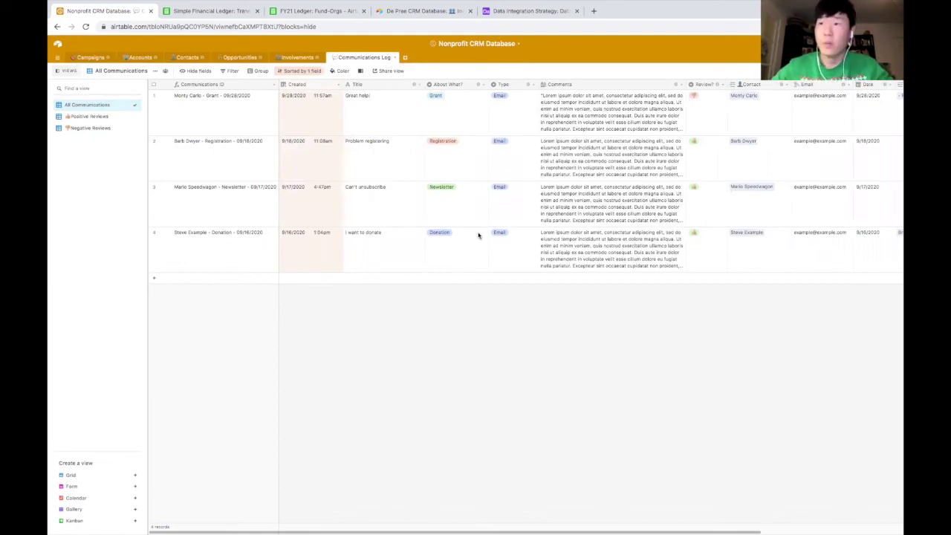
click(735, 128)
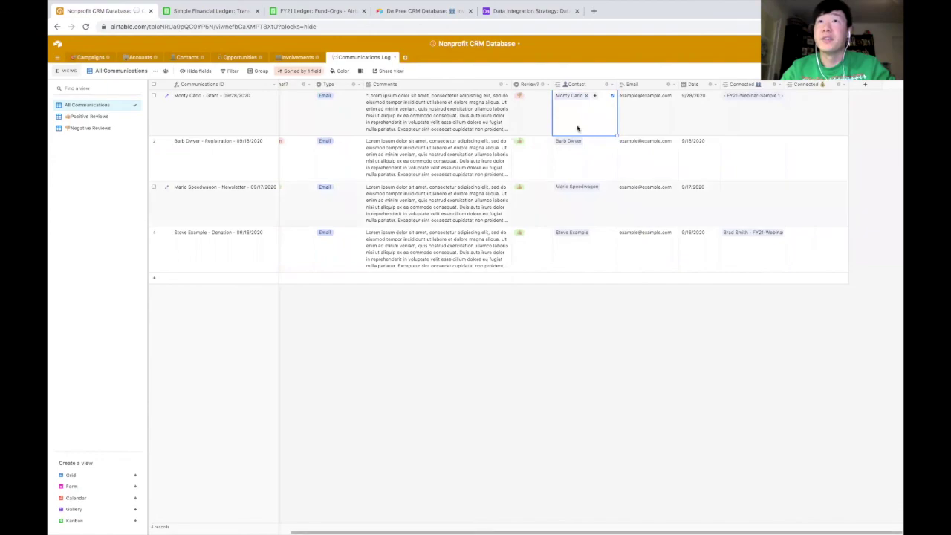
scroll(581, 238, left, 1)
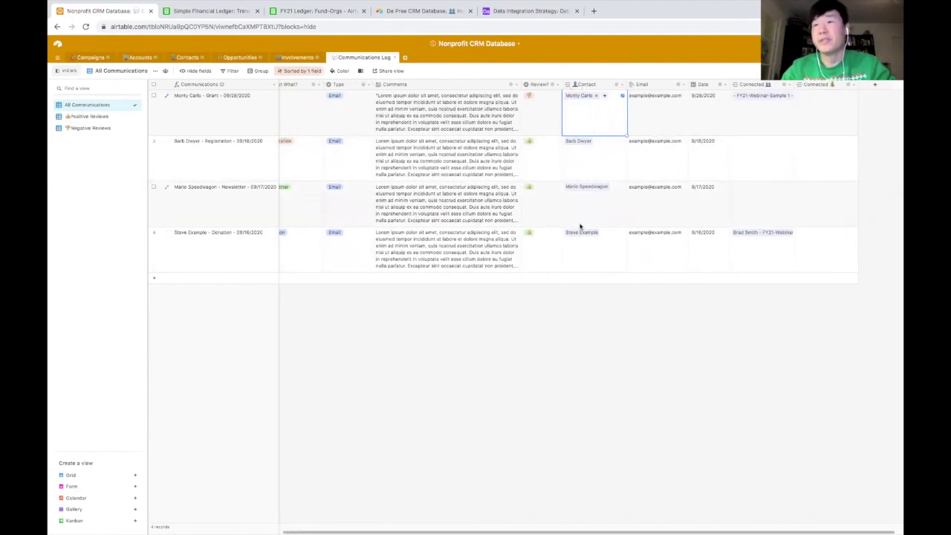
click(606, 166)
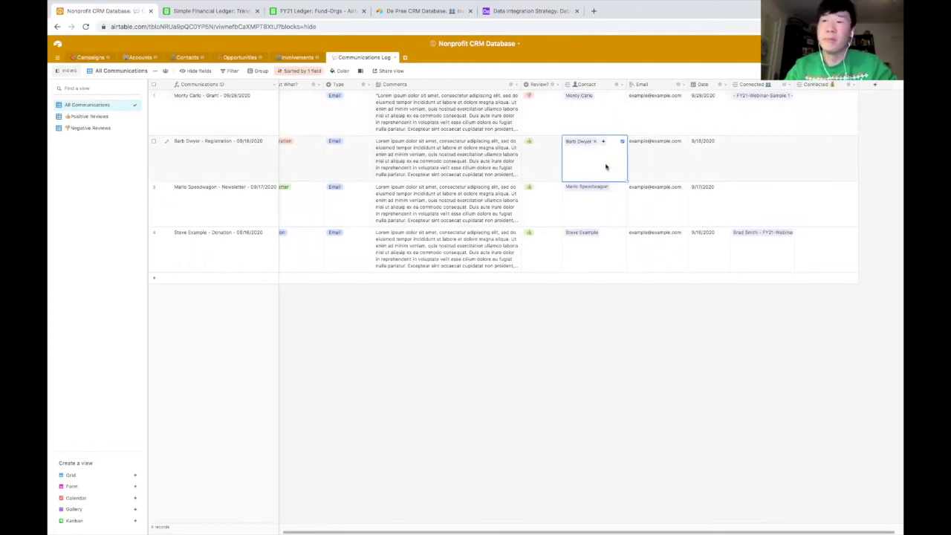
key(Up)
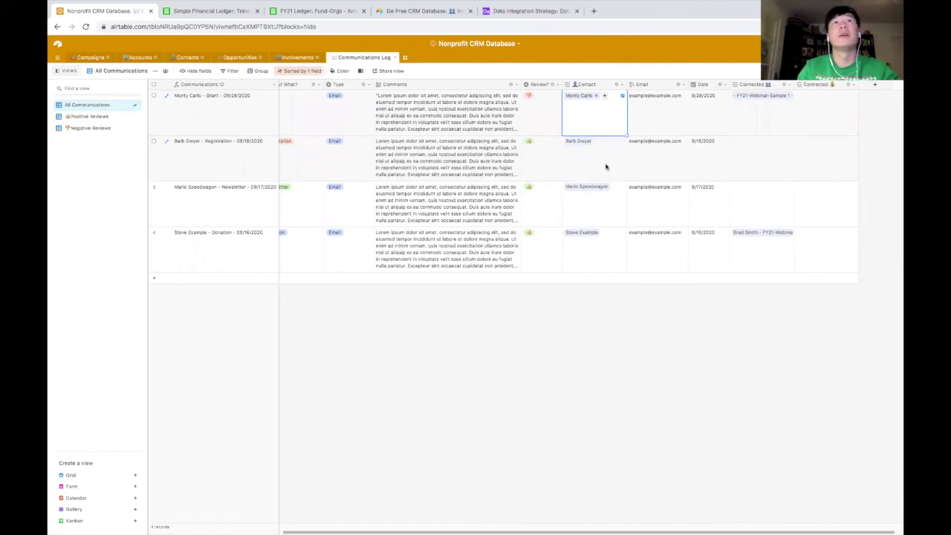
scroll(605, 166, left, 5)
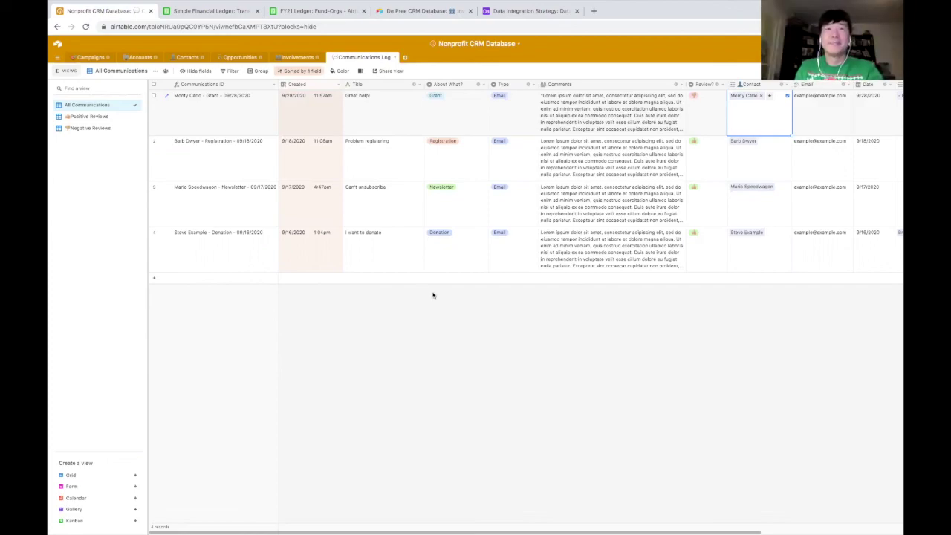
Step: Open the Involvements table's Involvement Email Reports, then move on to the Opportunities table
scroll(433, 295, right, 1)
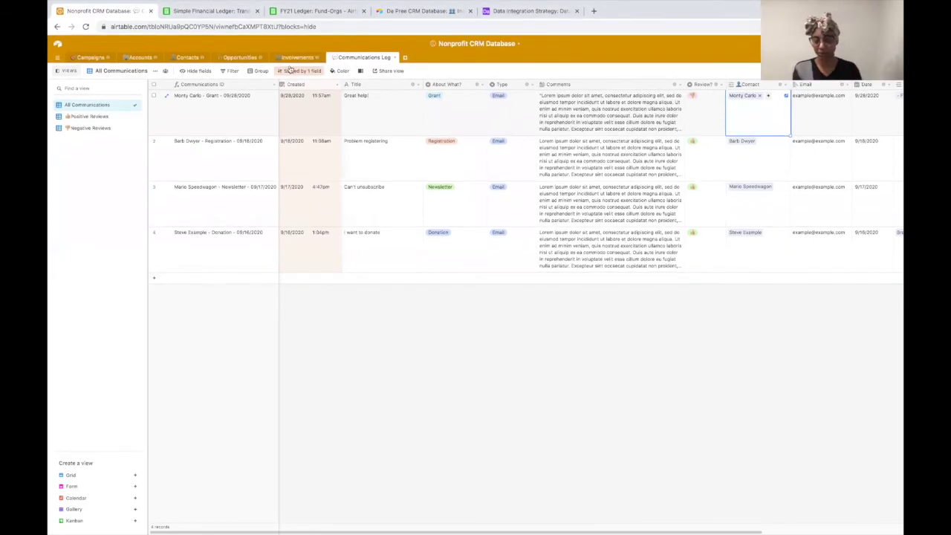
click(294, 58)
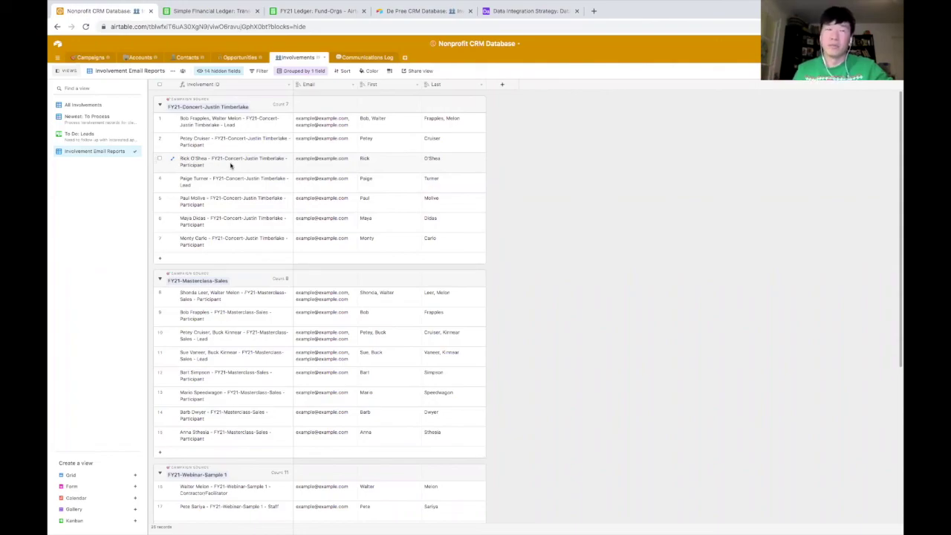
click(239, 57)
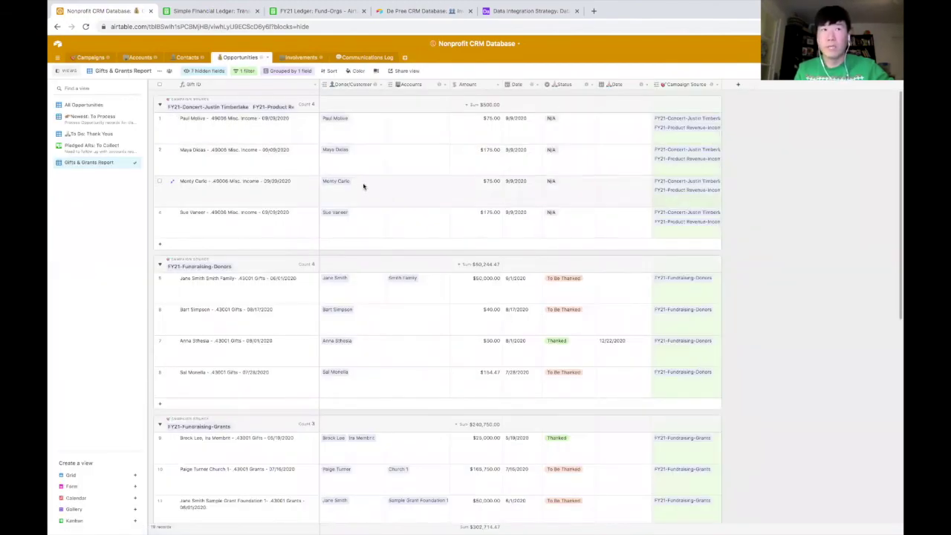
Step: Peek at the Simple Financial Ledger base, then return to the Nonprofit CRM Database
click(211, 11)
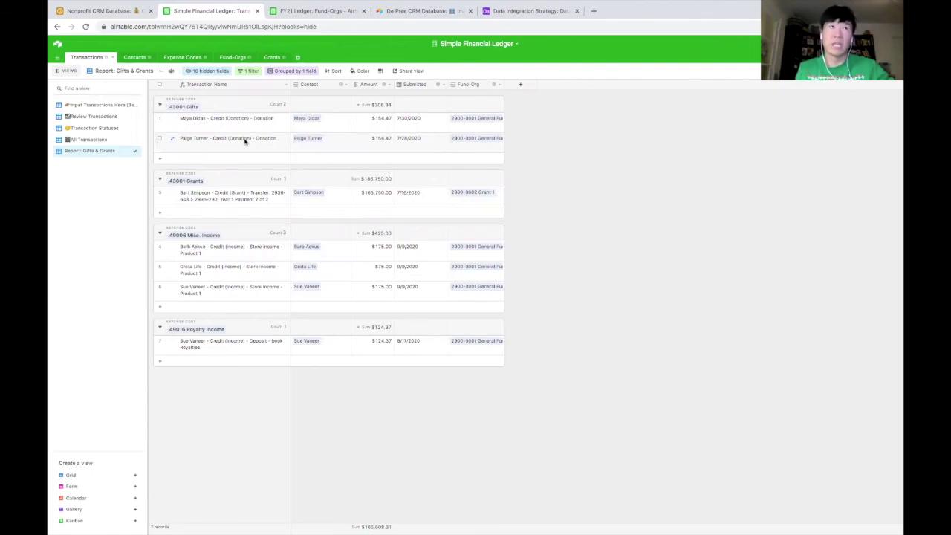
click(119, 11)
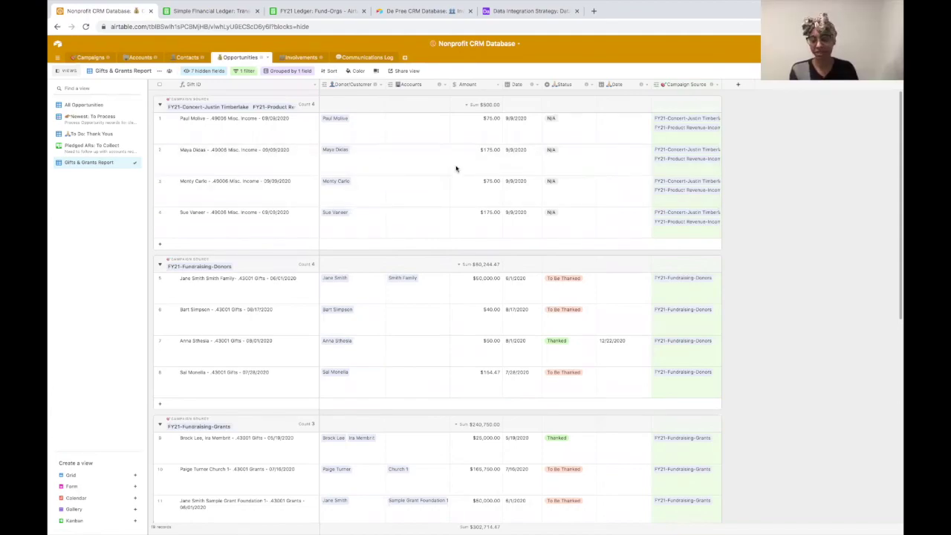
scroll(456, 169, down, 10)
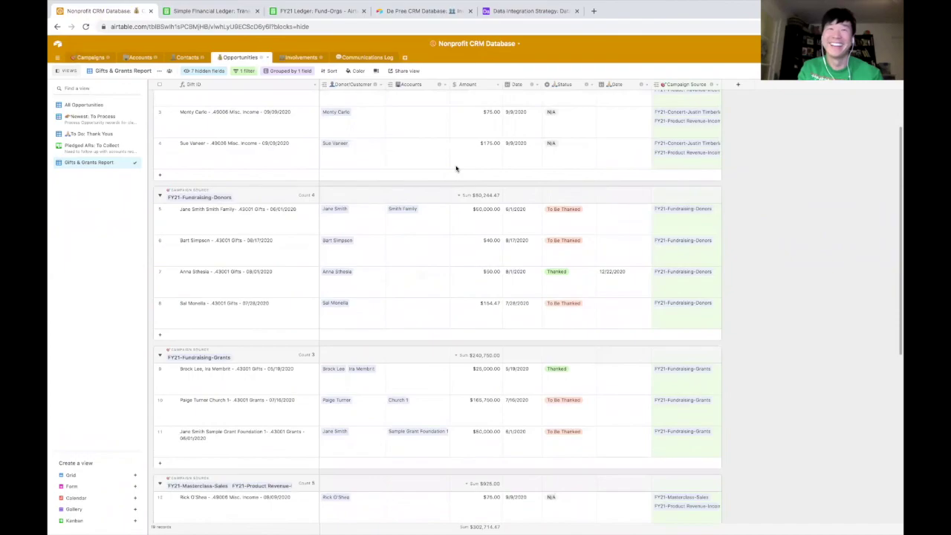
scroll(456, 168, up, 10)
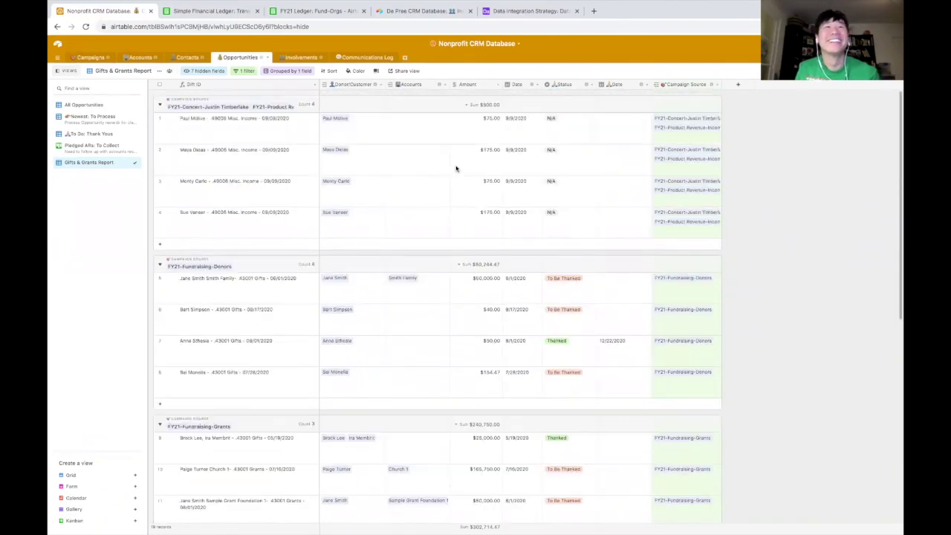